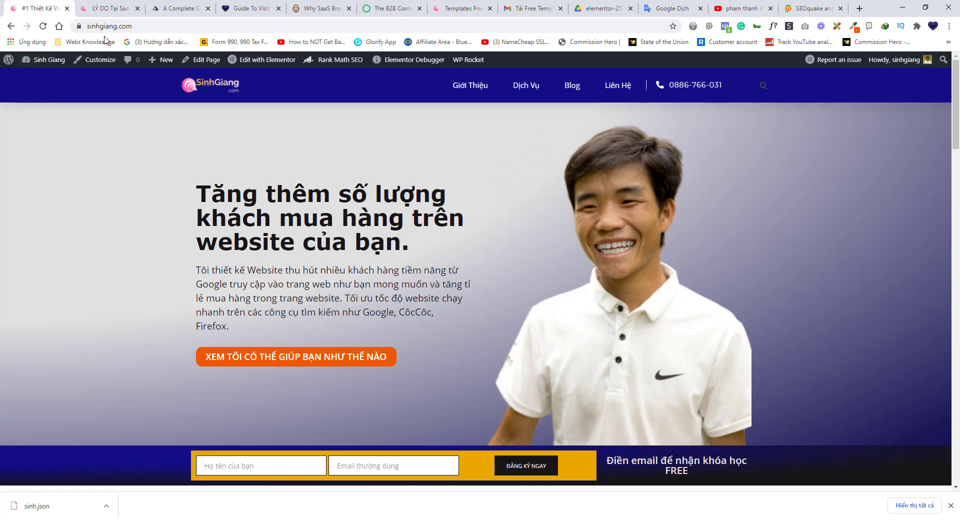
Open the site's WordPress dashboard and show the Single Post templates in Theme Builder.
{"action": "left_click", "coordinate": [170, 25]}
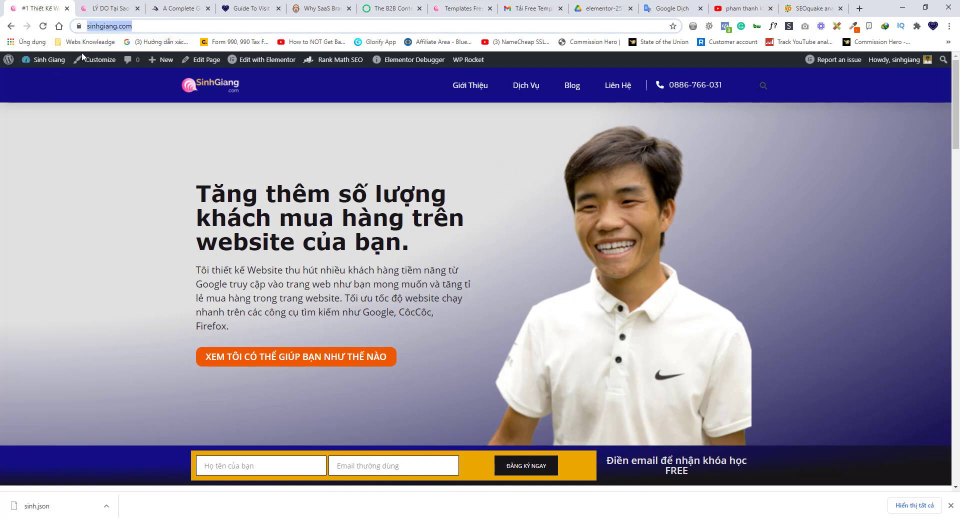
{"action": "mouse_move", "coordinate": [48, 60]}
{"action": "left_click", "coordinate": [39, 79]}
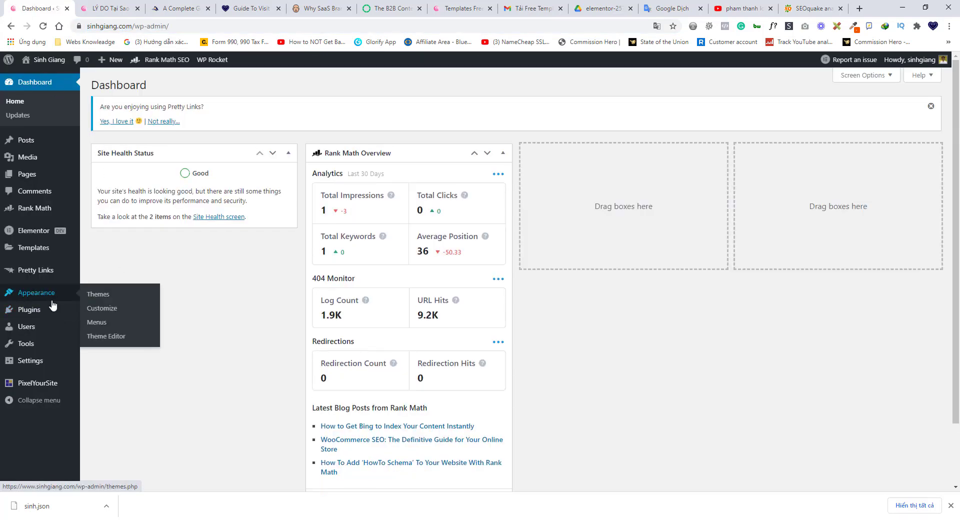
{"action": "mouse_move", "coordinate": [41, 252]}
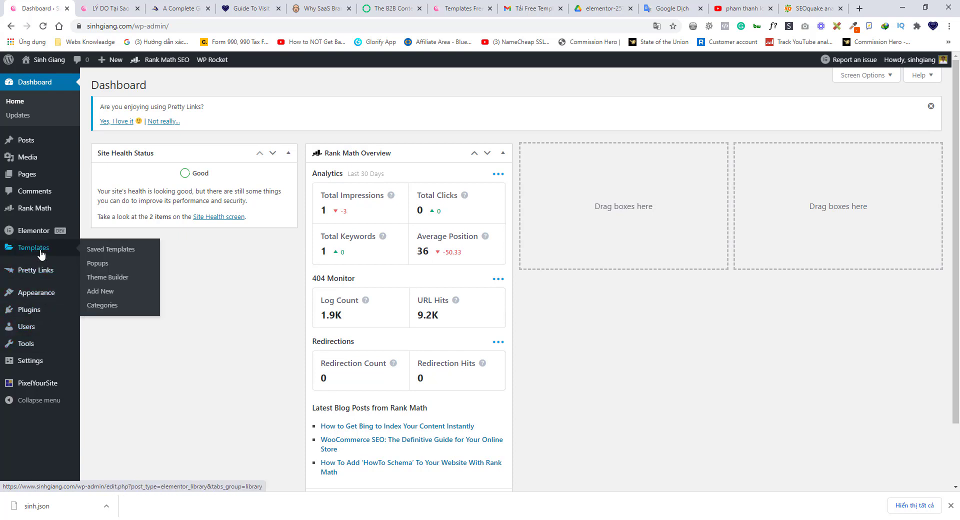
{"action": "left_click", "coordinate": [99, 278]}
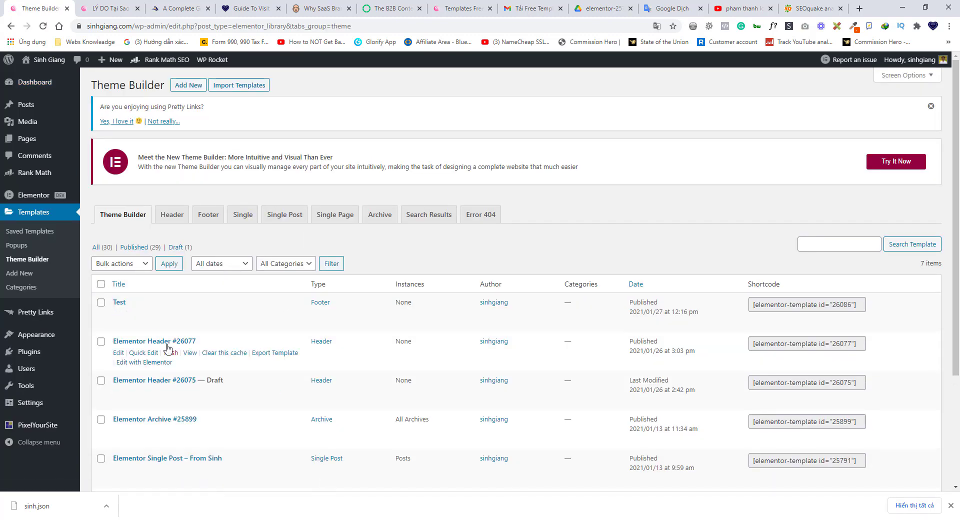
{"action": "left_click", "coordinate": [279, 221]}
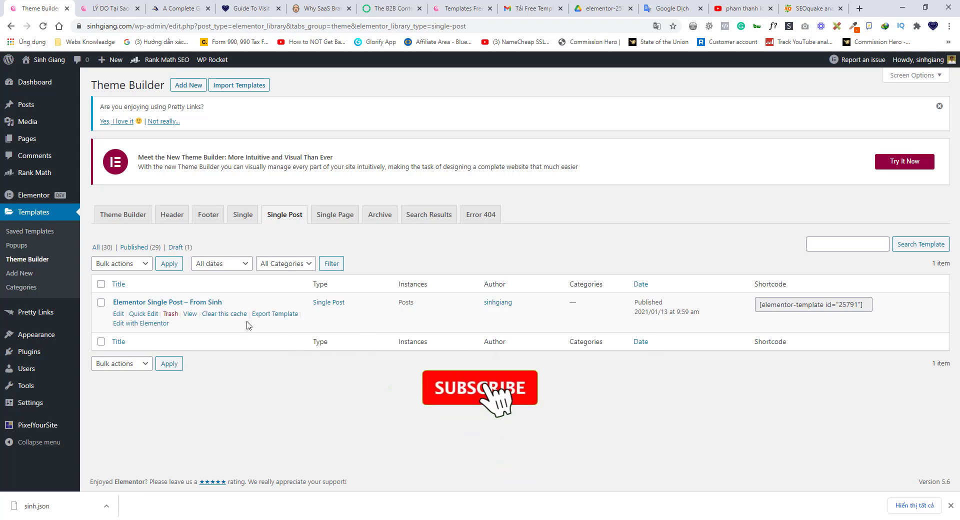
Create a new Single Post template named "new post".
{"action": "left_click", "coordinate": [190, 86]}
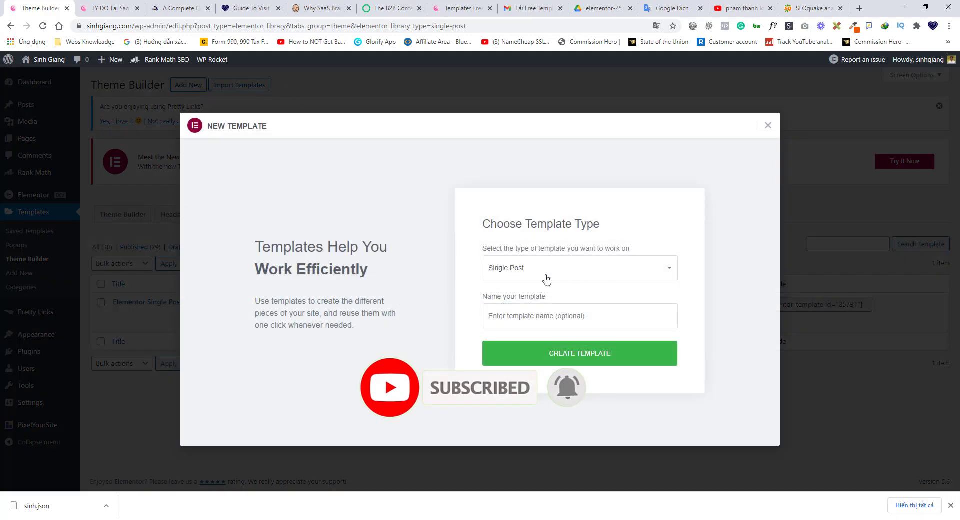
{"action": "left_click", "coordinate": [522, 321]}
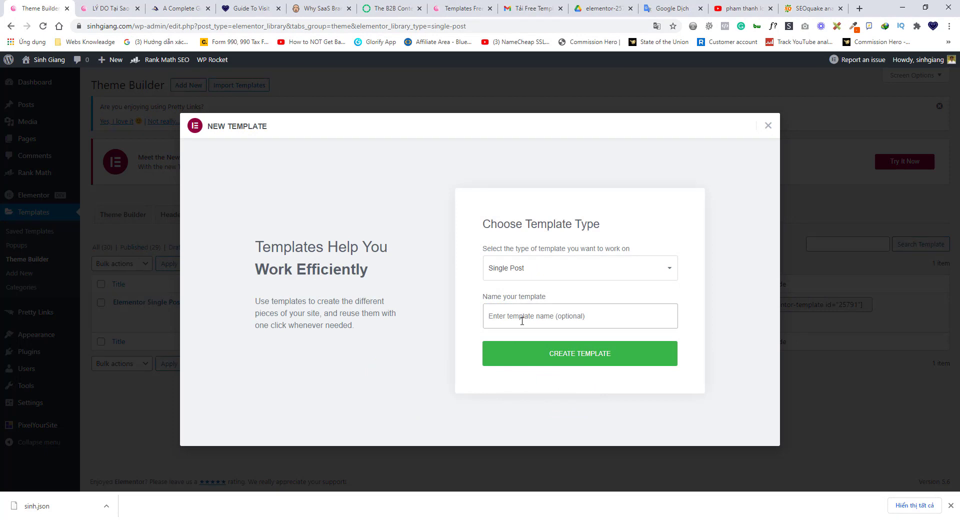
{"action": "type", "text": "new post"}
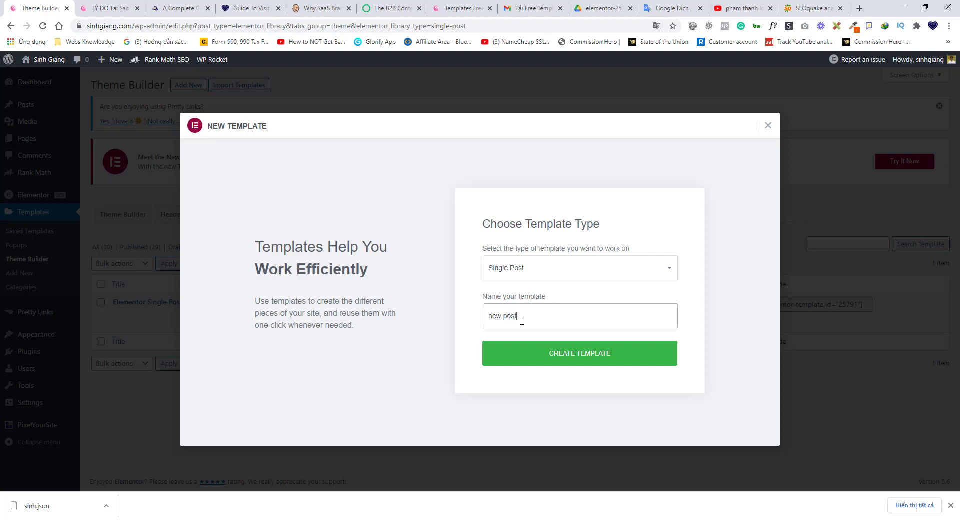
{"action": "left_click", "coordinate": [563, 361]}
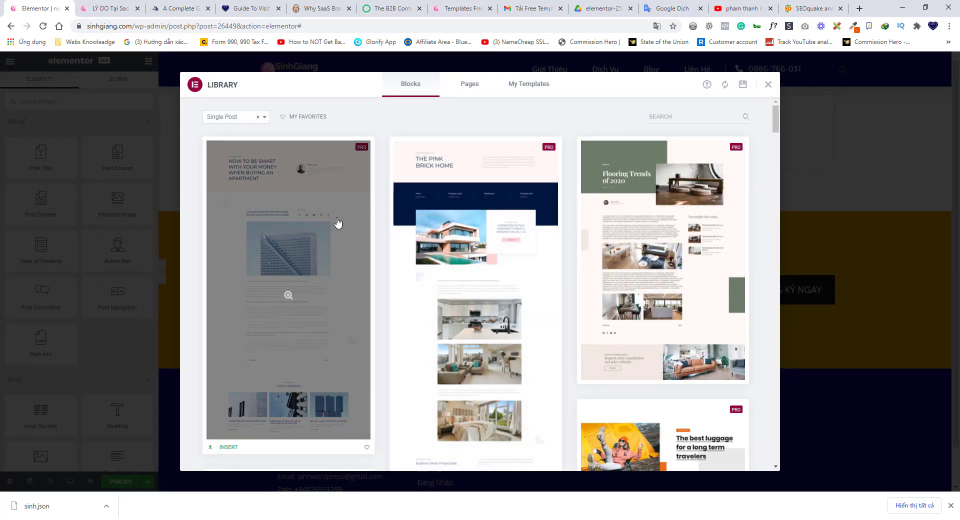
Browse the Single Post block designs in the template library for a suitable article layout.
{"action": "scroll", "coordinate": [526, 288], "scroll_direction": "down", "scroll_amount": 3}
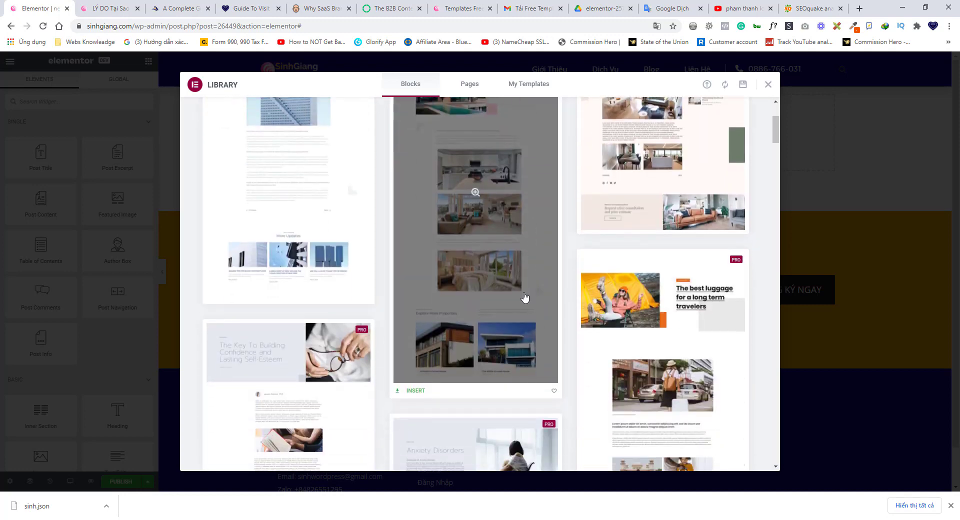
{"action": "scroll", "coordinate": [526, 284], "scroll_direction": "down", "scroll_amount": 6}
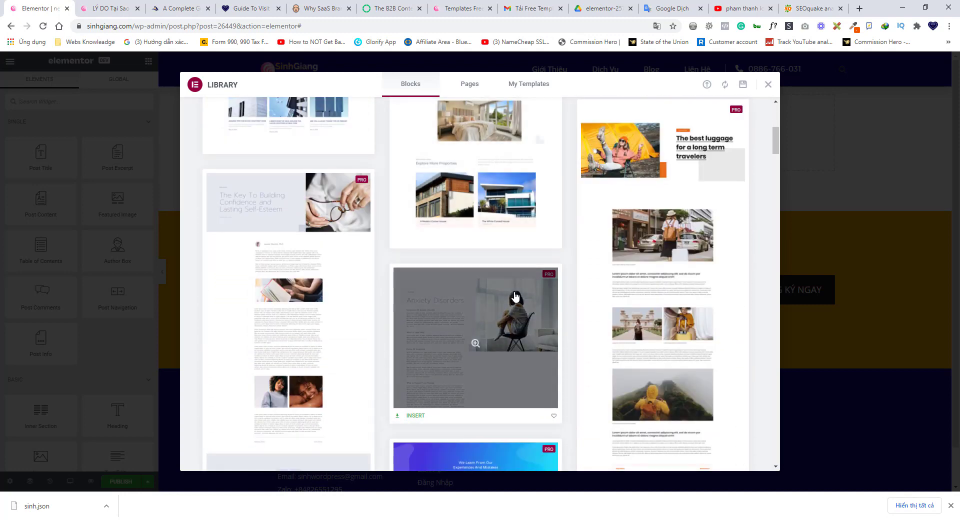
{"action": "scroll", "coordinate": [506, 304], "scroll_direction": "down", "scroll_amount": 3}
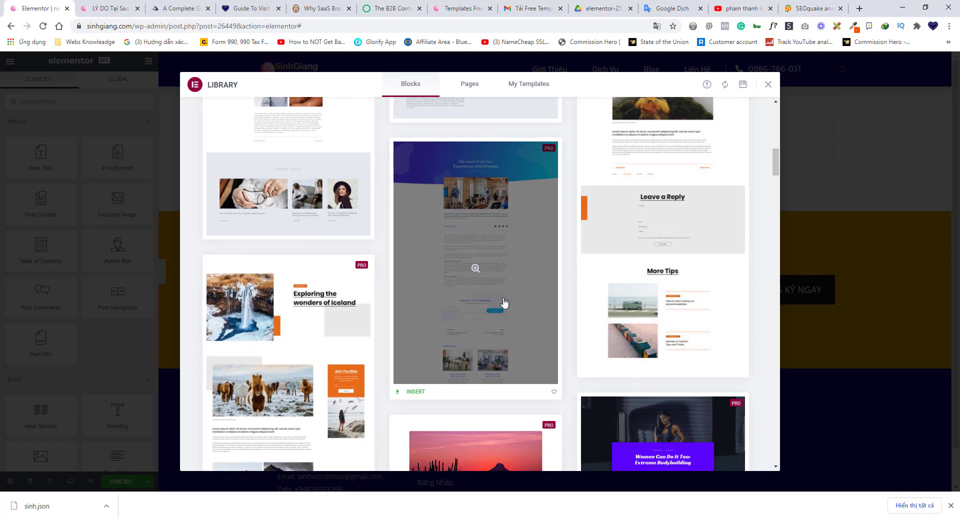
{"action": "scroll", "coordinate": [502, 315], "scroll_direction": "down", "scroll_amount": 4}
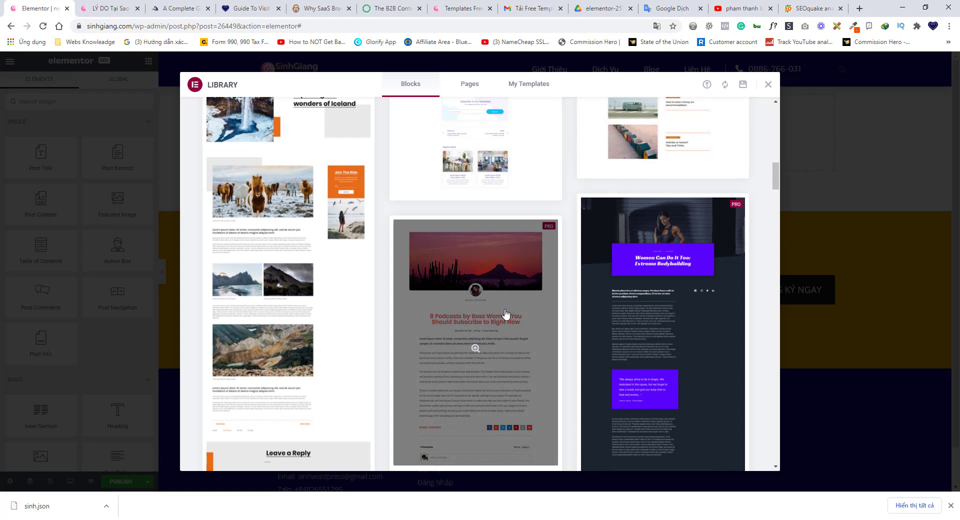
{"action": "scroll", "coordinate": [505, 310], "scroll_direction": "up", "scroll_amount": 6}
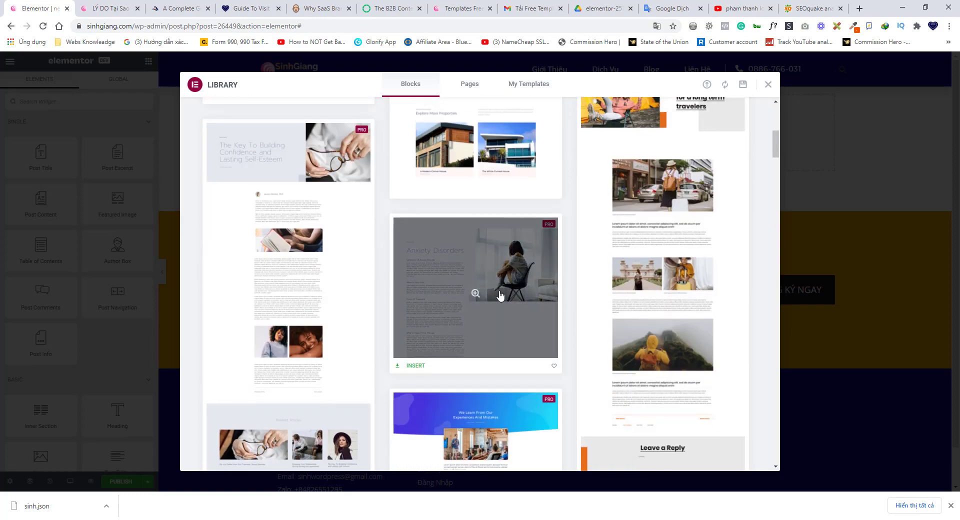
Examine the article layouts of the neilpatel.com and backlinko.com blog posts, and return to the template library.
{"action": "left_click", "coordinate": [315, 8]}
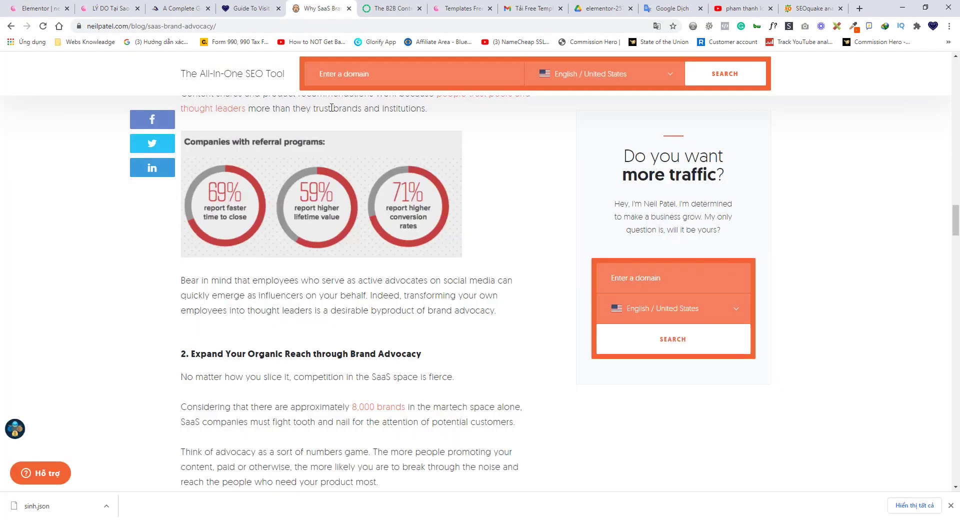
{"action": "scroll", "coordinate": [332, 108], "scroll_direction": "up", "scroll_amount": 15}
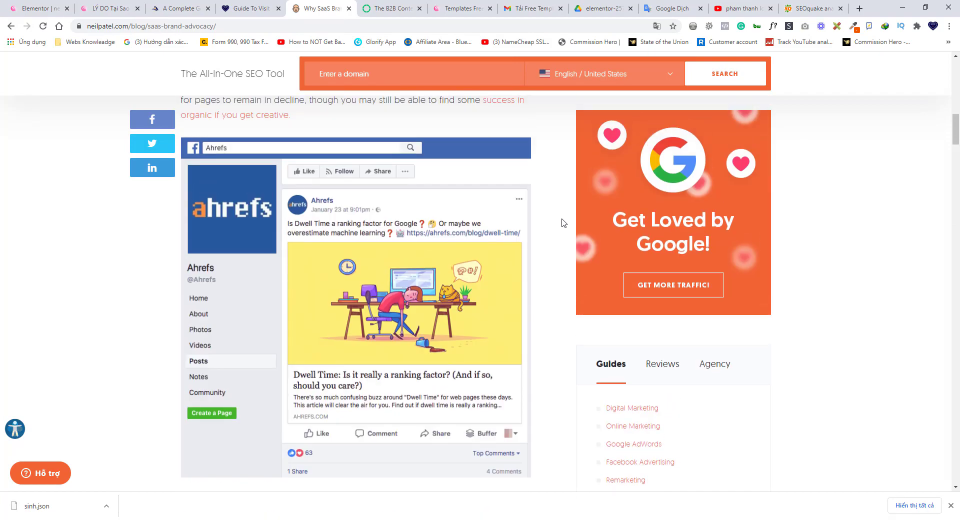
{"action": "scroll", "coordinate": [562, 223], "scroll_direction": "up", "scroll_amount": 15}
{"action": "scroll", "coordinate": [391, 201], "scroll_direction": "down", "scroll_amount": 5}
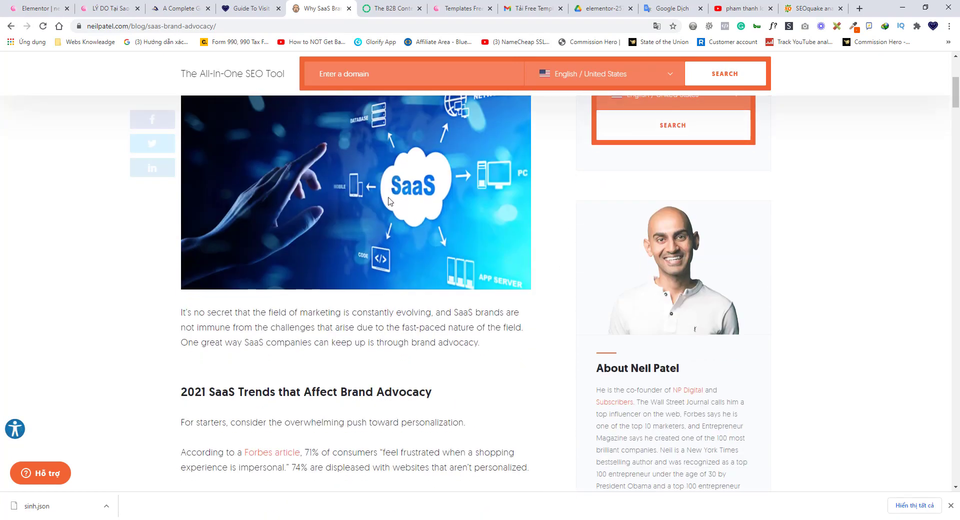
{"action": "scroll", "coordinate": [390, 201], "scroll_direction": "down", "scroll_amount": 1}
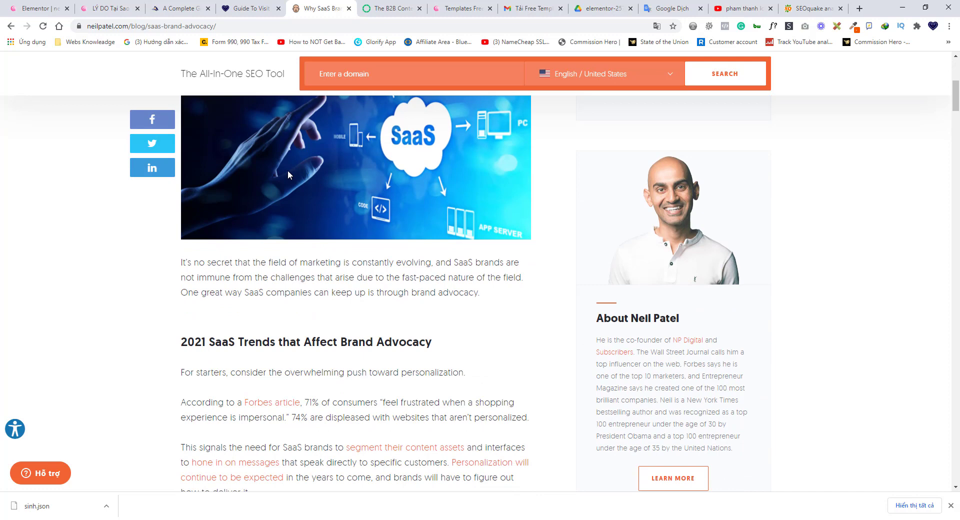
{"action": "left_click", "coordinate": [360, 9]}
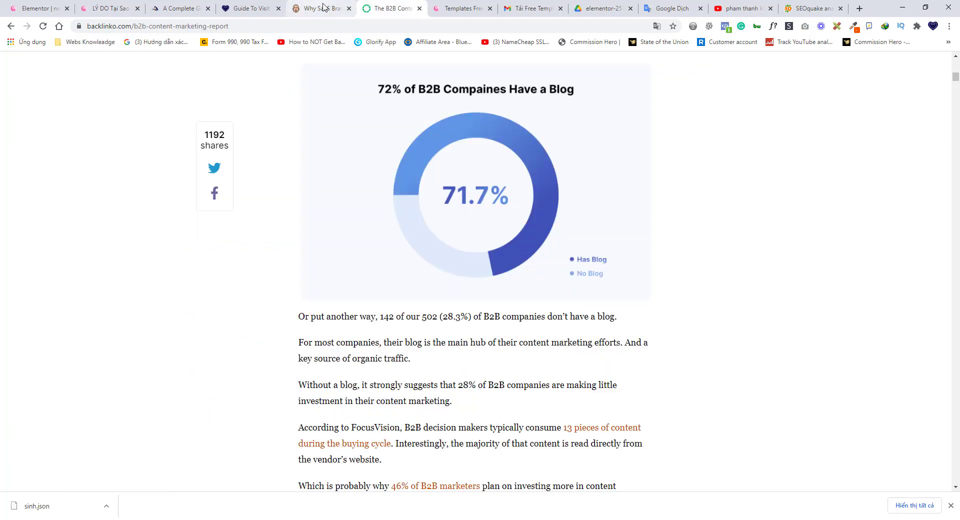
{"action": "scroll", "coordinate": [344, 98], "scroll_direction": "up", "scroll_amount": 4}
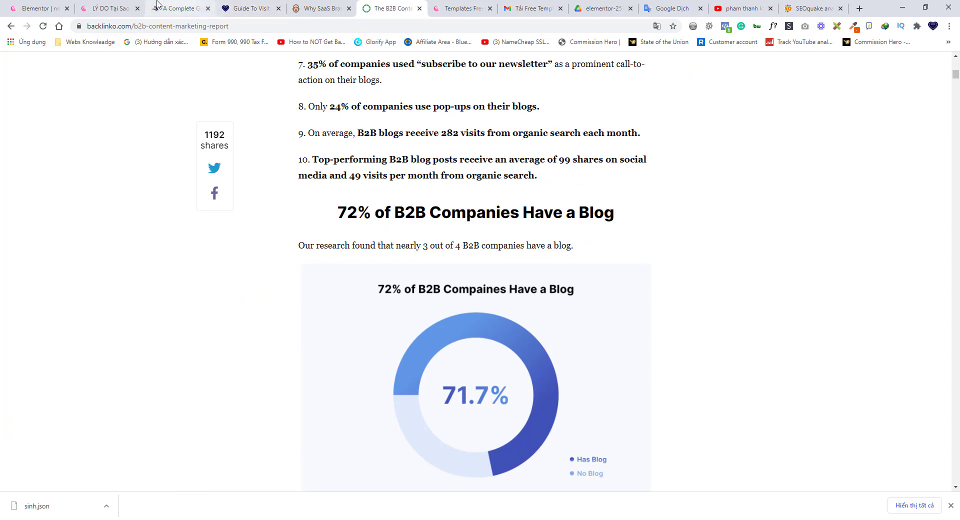
{"action": "left_click", "coordinate": [32, 8]}
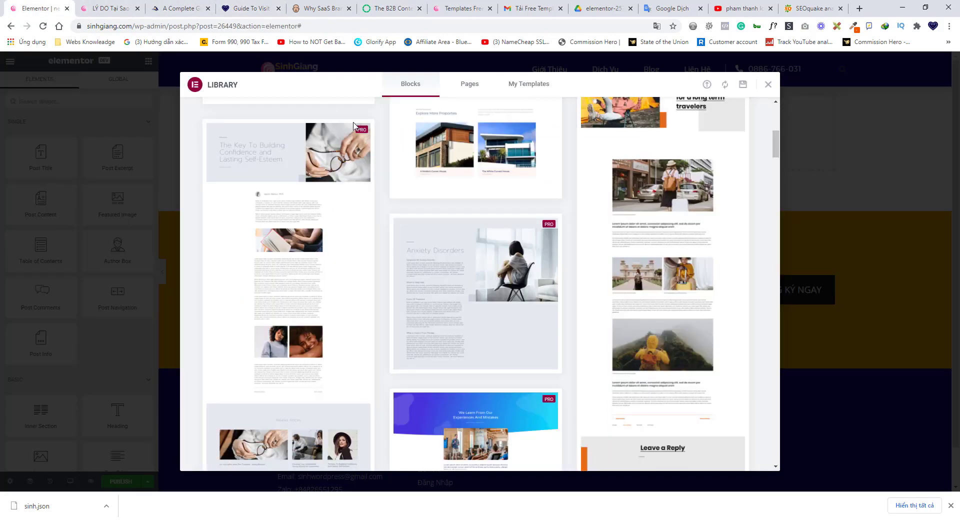
Try to add the downloaded sinh.json file straight into the library's list of saved templates.
{"action": "left_click", "coordinate": [522, 91]}
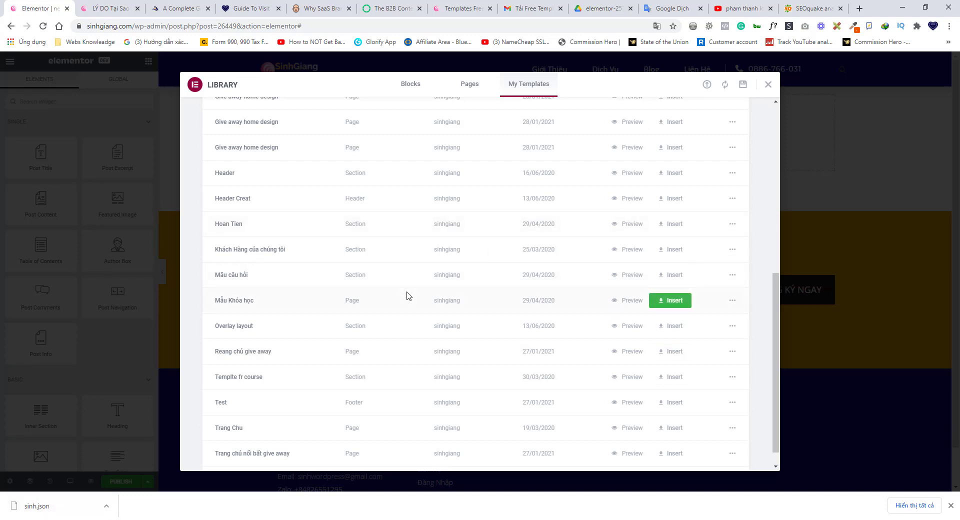
{"action": "left_click", "coordinate": [106, 507]}
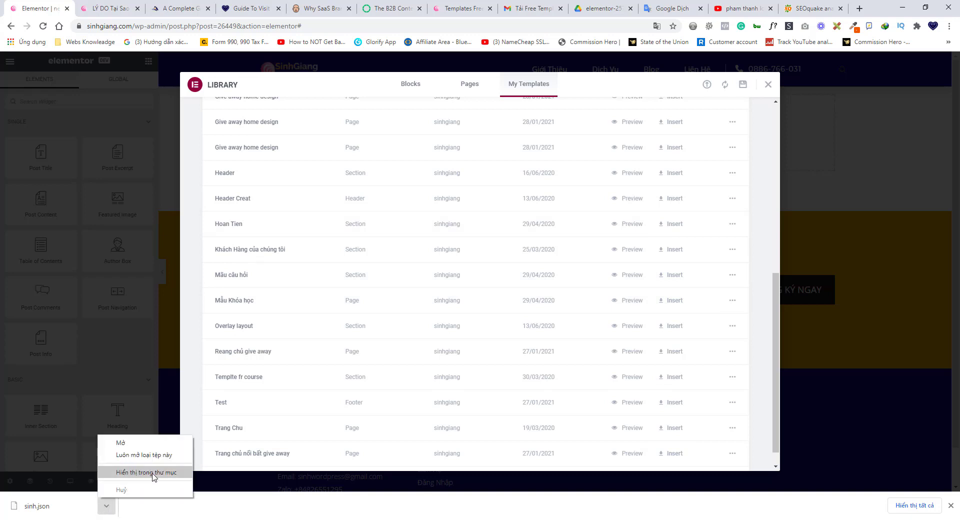
{"action": "left_click", "coordinate": [176, 509]}
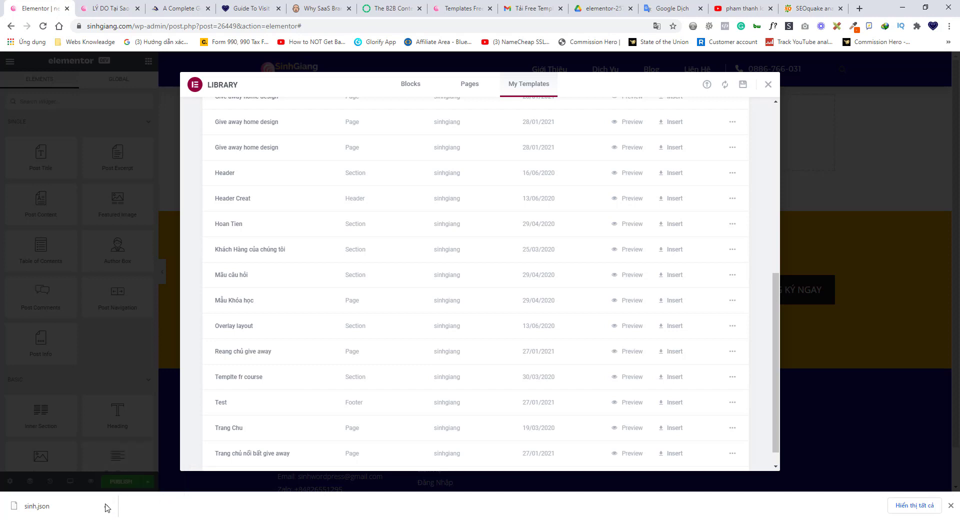
{"action": "left_click_drag", "start_coordinate": [106, 508], "coordinate": [429, 280]}
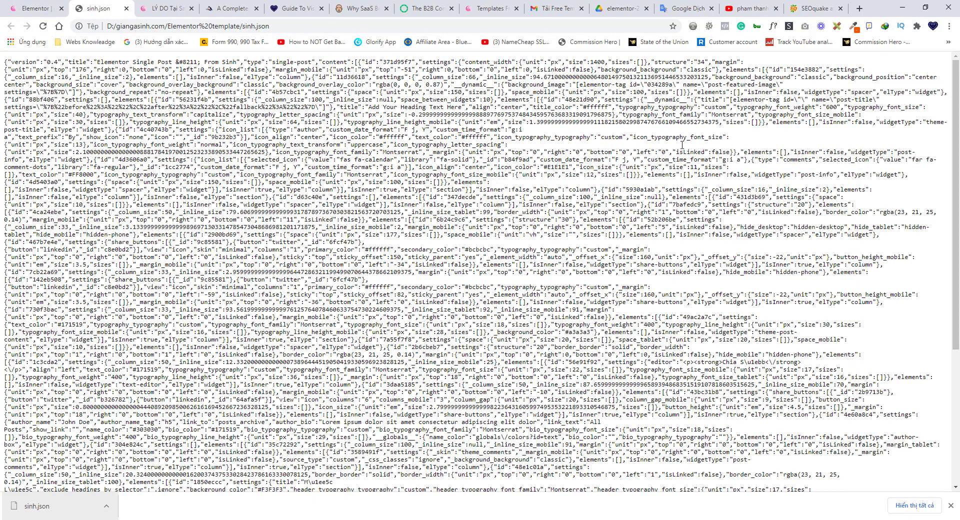
{"action": "left_click", "coordinate": [36, 10]}
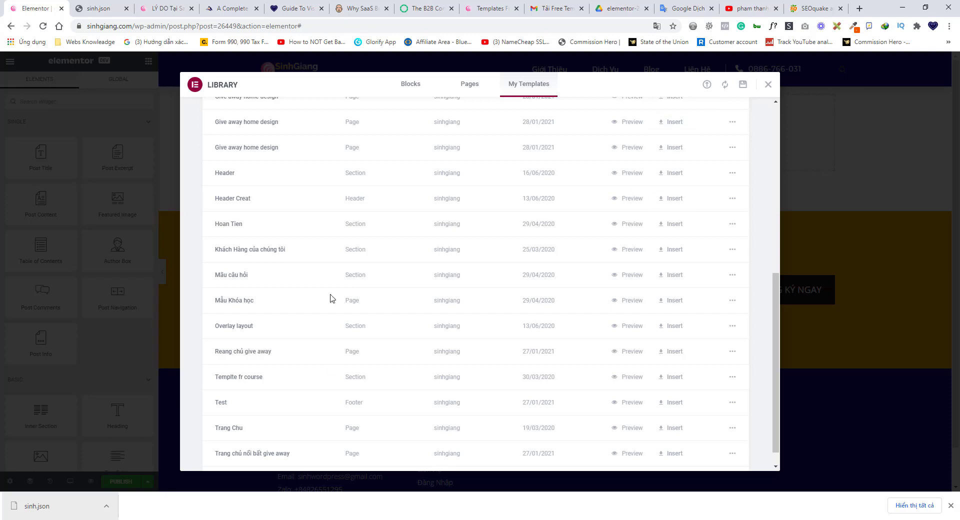
Import sinh.json into the template library and insert the imported Single Post template along with its document settings.
{"action": "left_click", "coordinate": [707, 85]}
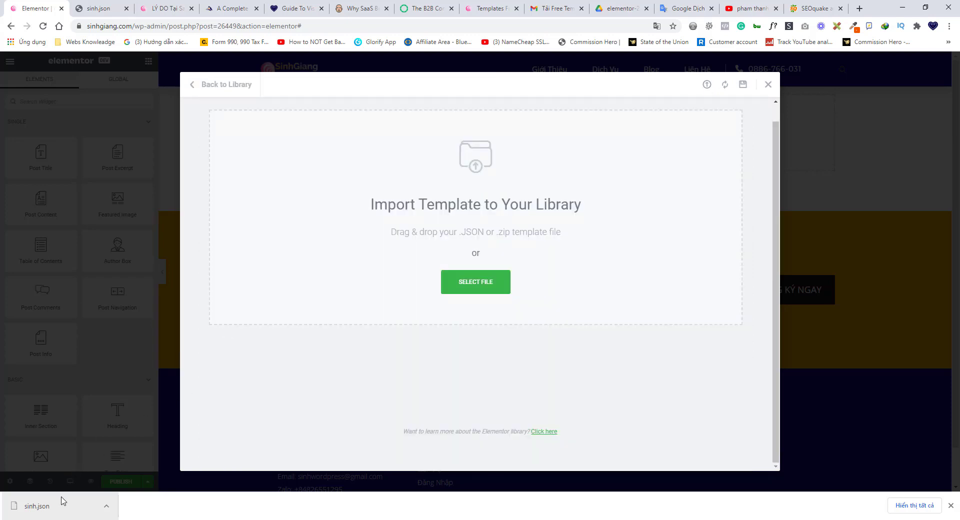
{"action": "left_click_drag", "start_coordinate": [63, 501], "coordinate": [483, 260]}
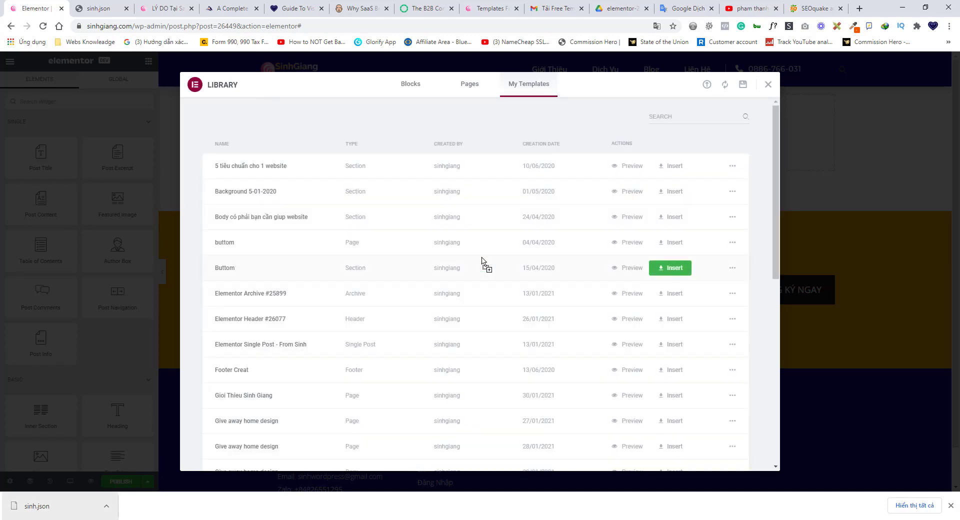
{"action": "scroll", "coordinate": [617, 180], "scroll_direction": "down", "scroll_amount": 5}
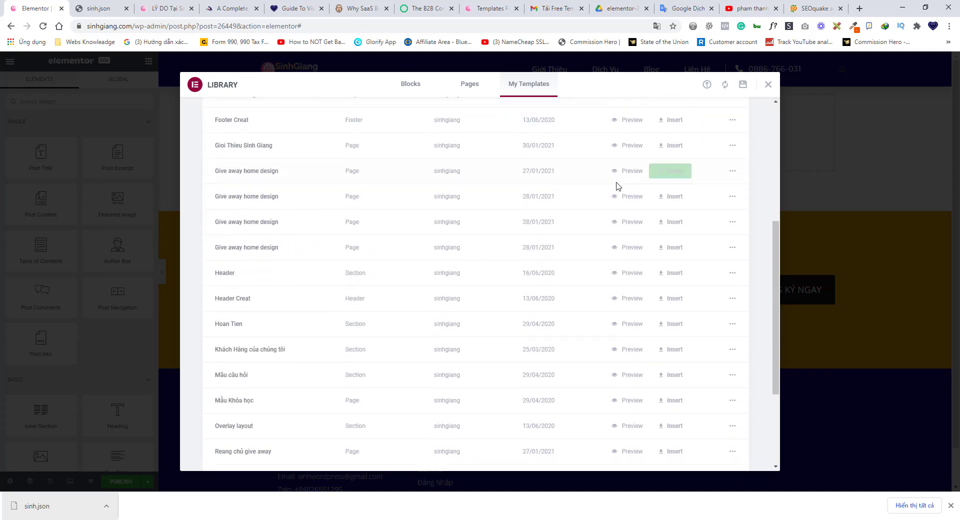
{"action": "scroll", "coordinate": [617, 187], "scroll_direction": "down", "scroll_amount": 3}
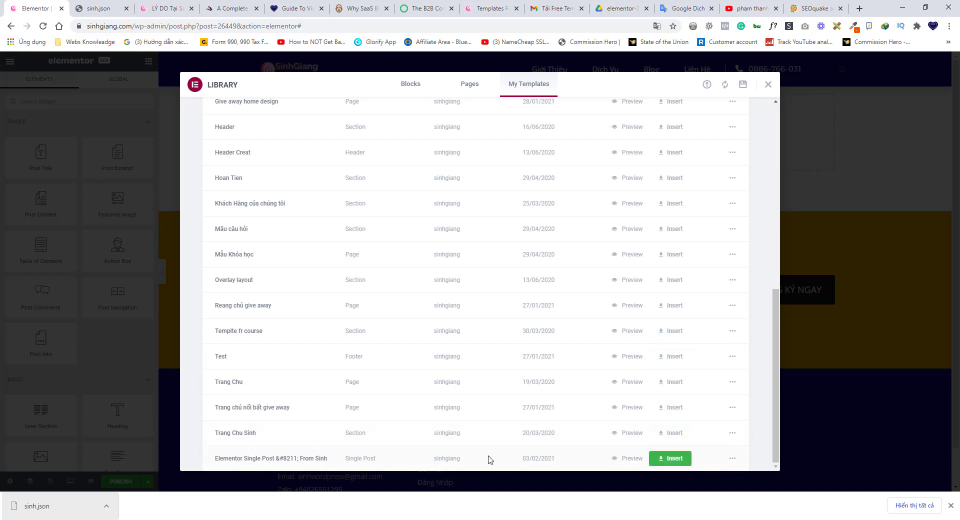
{"action": "left_click", "coordinate": [682, 461]}
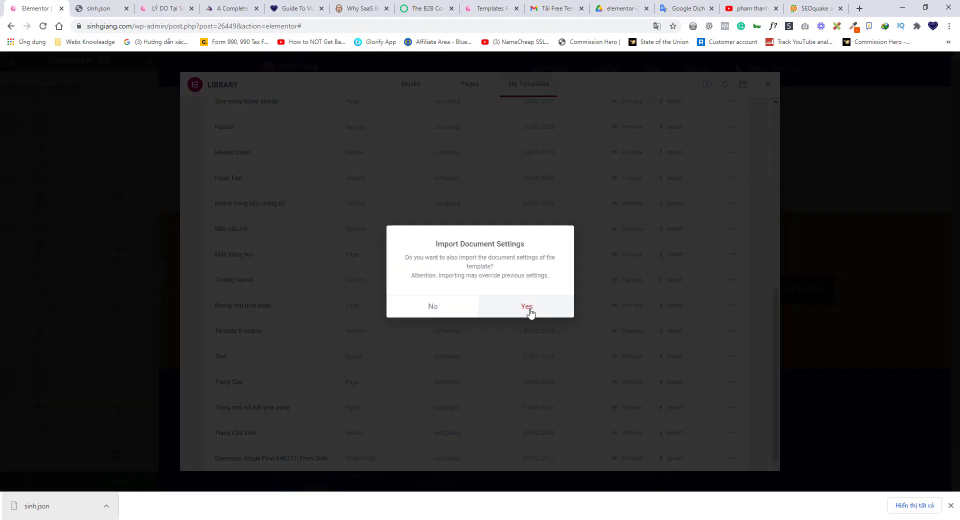
{"action": "left_click", "coordinate": [533, 311]}
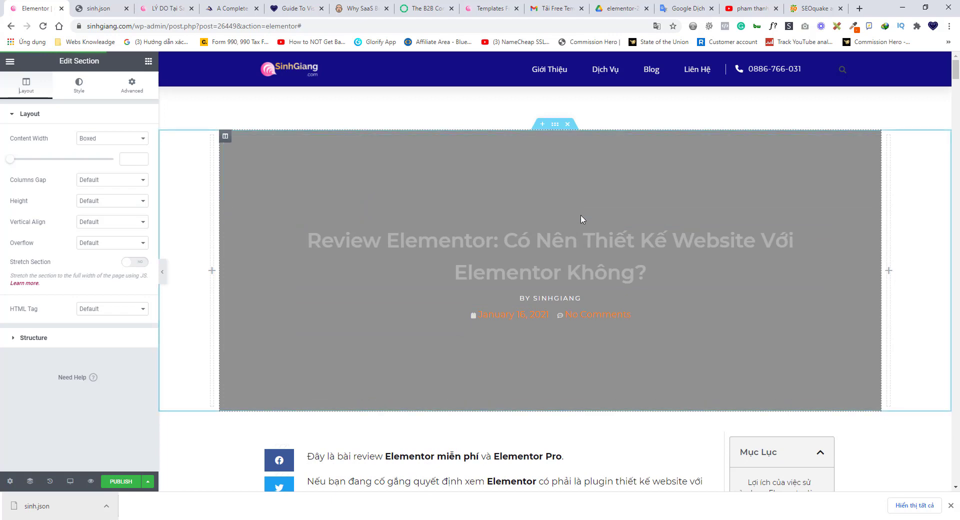
Review the inserted post header and open the settings of its Post Title widget.
{"action": "scroll", "coordinate": [580, 228], "scroll_direction": "down", "scroll_amount": 4}
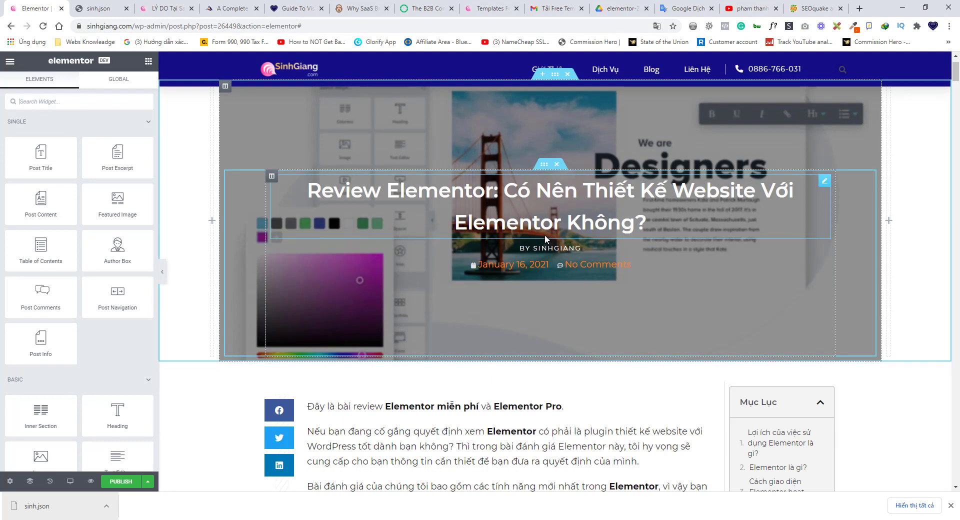
{"action": "scroll", "coordinate": [547, 238], "scroll_direction": "up", "scroll_amount": 1}
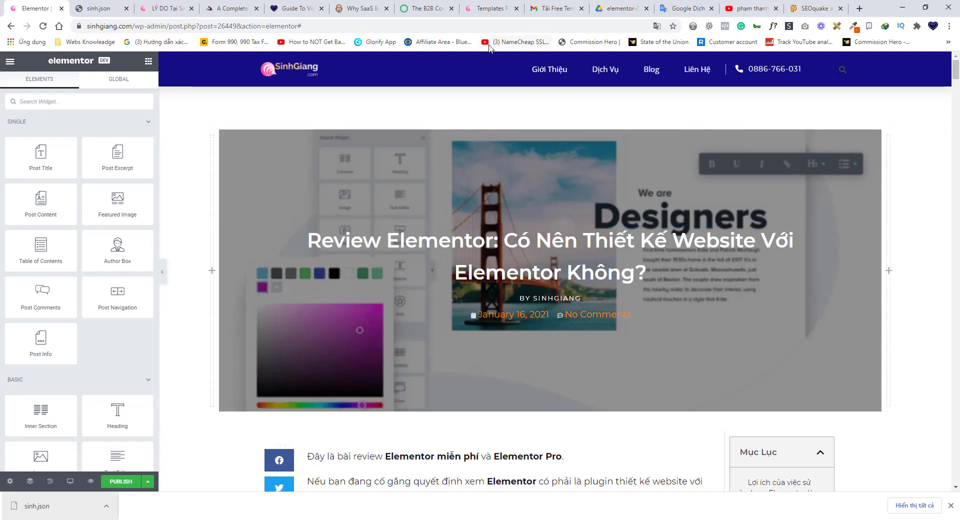
{"action": "left_click", "coordinate": [464, 244]}
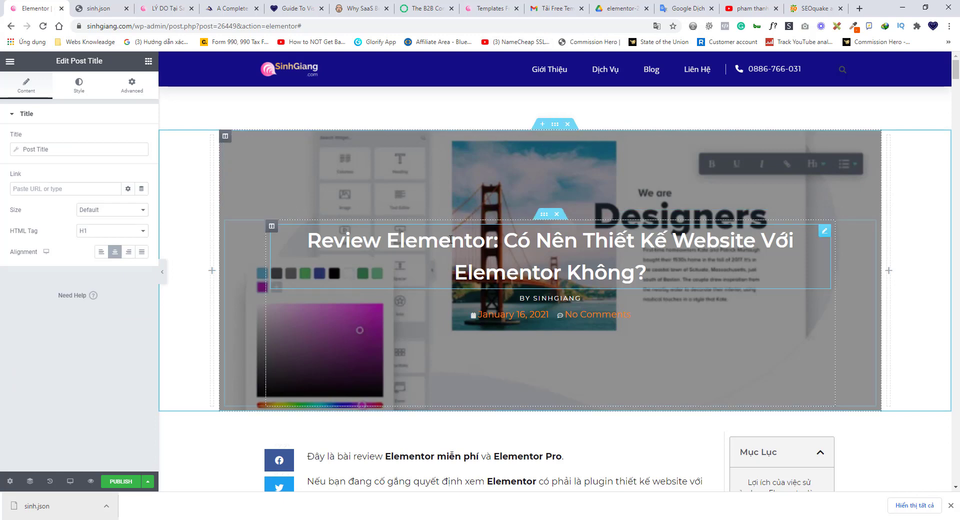
Clear the header column's background image and link it again to the dynamic Featured Image of the post.
{"action": "left_click", "coordinate": [225, 138]}
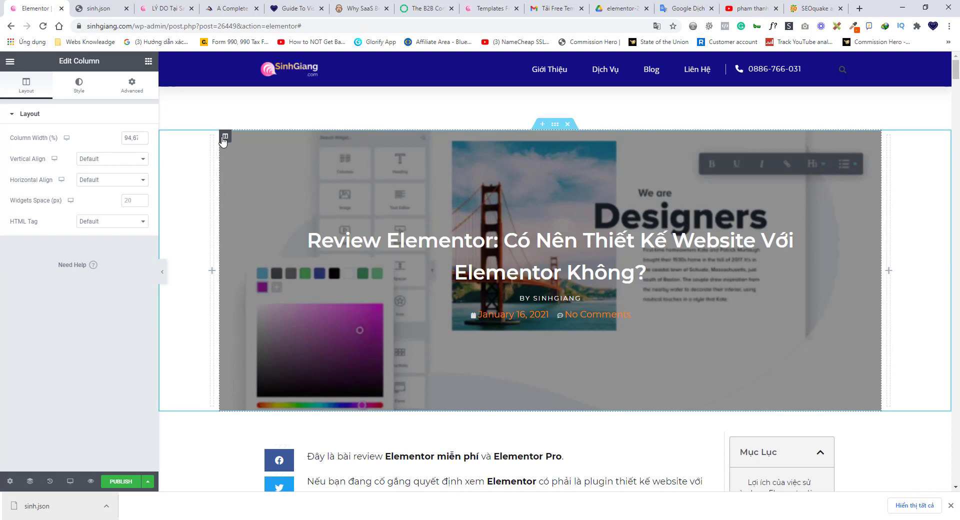
{"action": "left_click", "coordinate": [86, 93]}
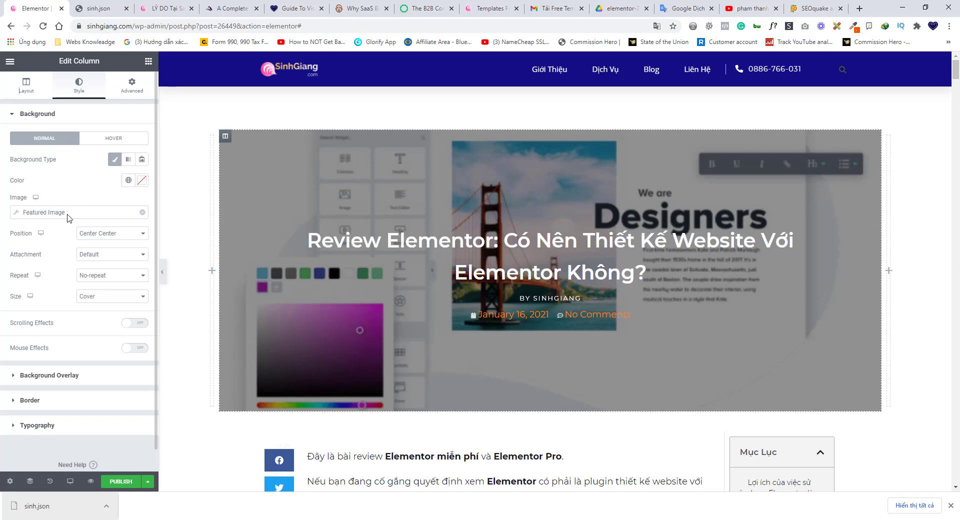
{"action": "left_click", "coordinate": [142, 213]}
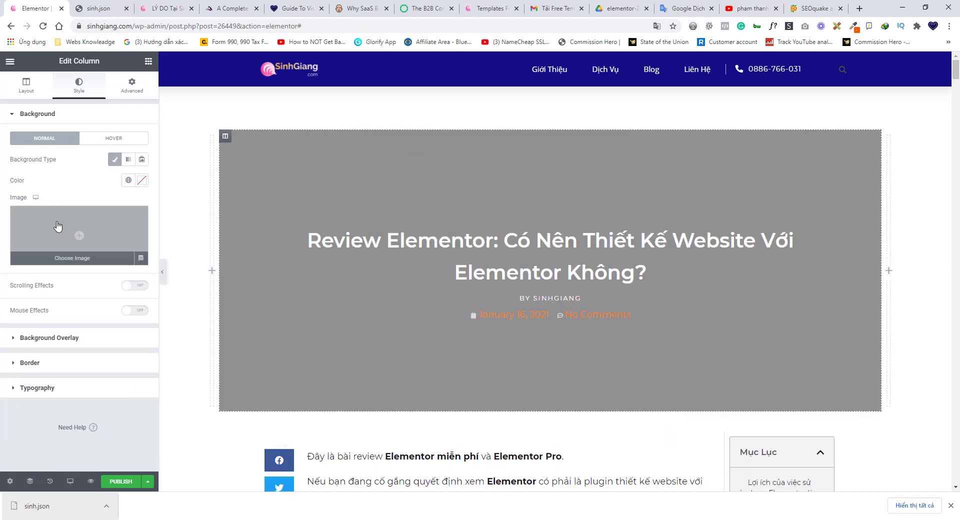
{"action": "left_click", "coordinate": [140, 259]}
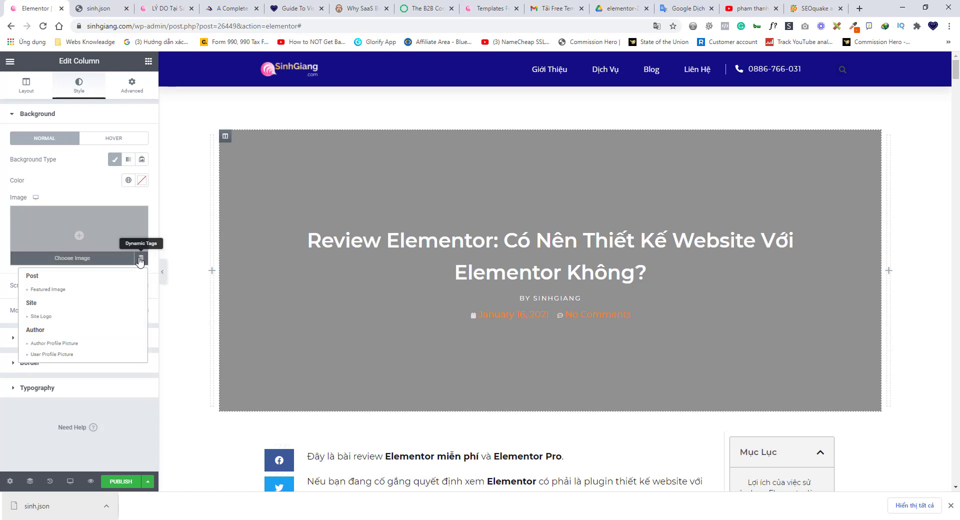
{"action": "left_click", "coordinate": [47, 289]}
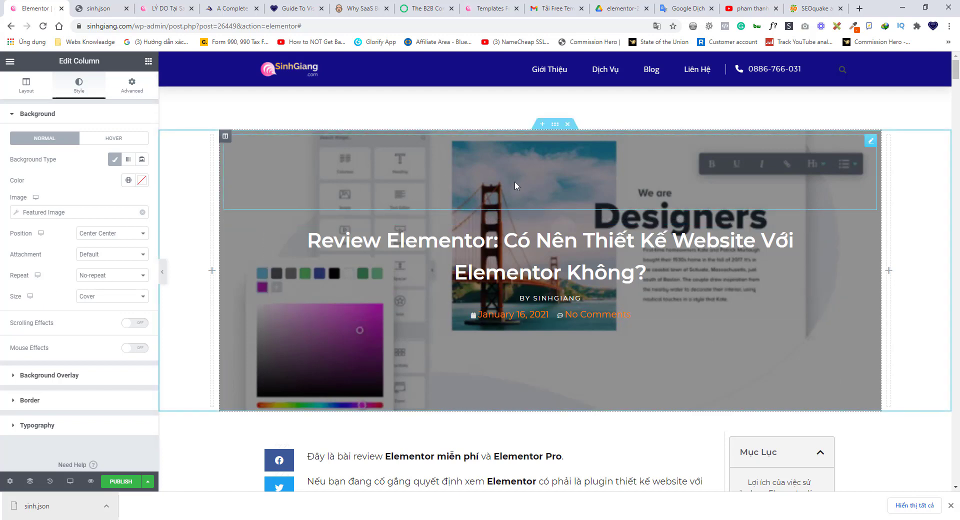
Open the sinhgiang.com/wp-admin/ dashboard in the sinh.json browser tab and list all posts.
{"action": "left_click", "coordinate": [108, 9]}
{"action": "left_click", "coordinate": [133, 23]}
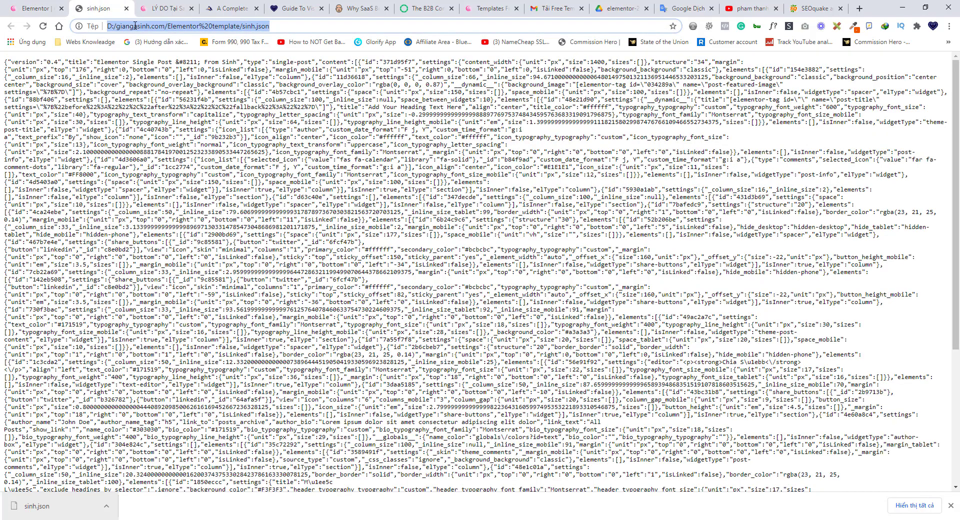
{"action": "type", "text": "sinhgiang.com/wp-admin/"}
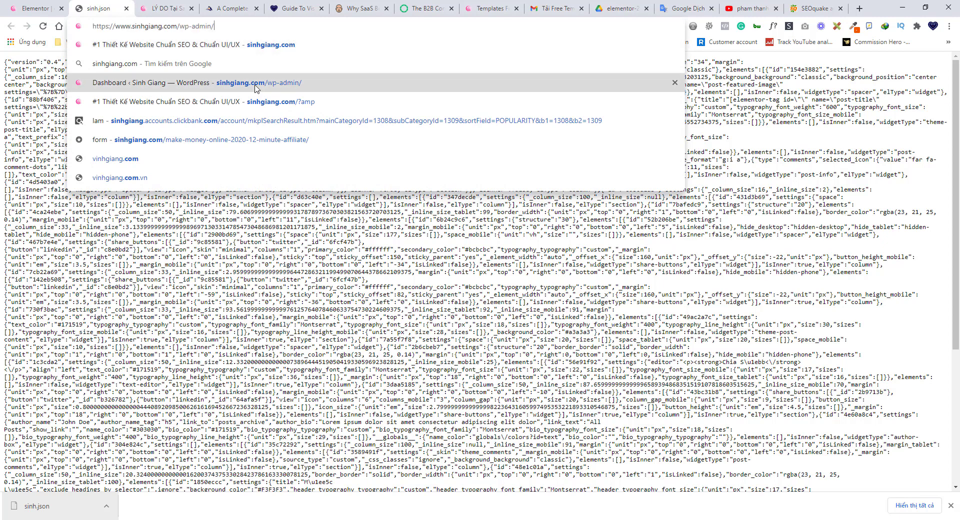
{"action": "left_click", "coordinate": [241, 81]}
{"action": "left_click", "coordinate": [35, 8]}
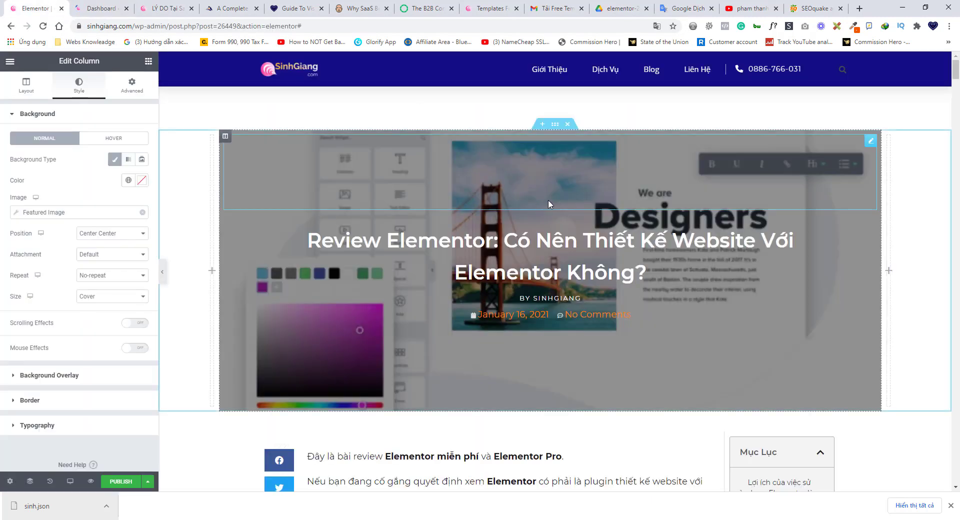
{"action": "left_click", "coordinate": [100, 8]}
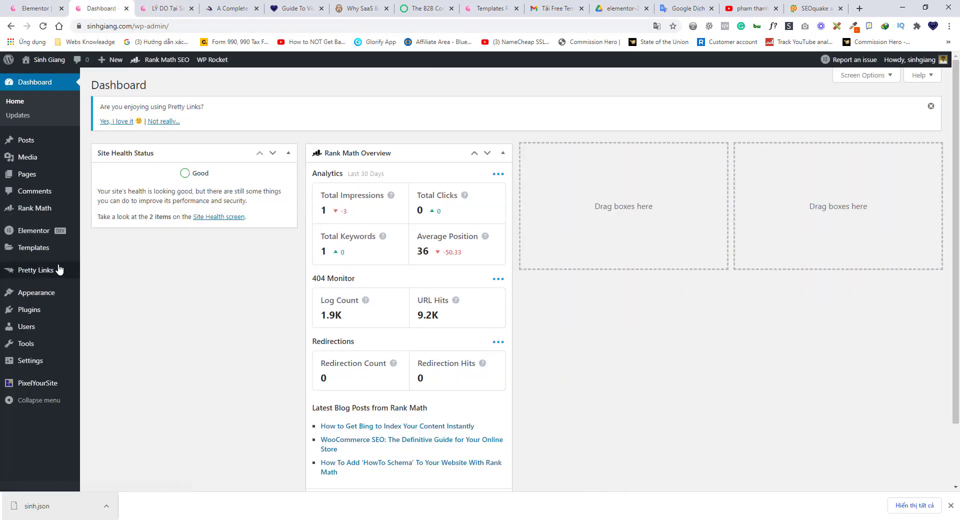
{"action": "mouse_move", "coordinate": [26, 141]}
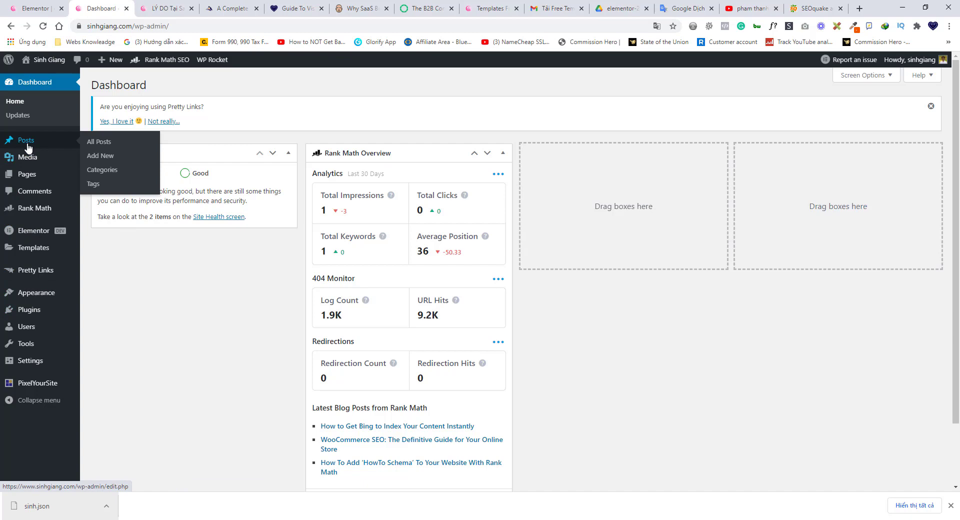
{"action": "left_click", "coordinate": [95, 142]}
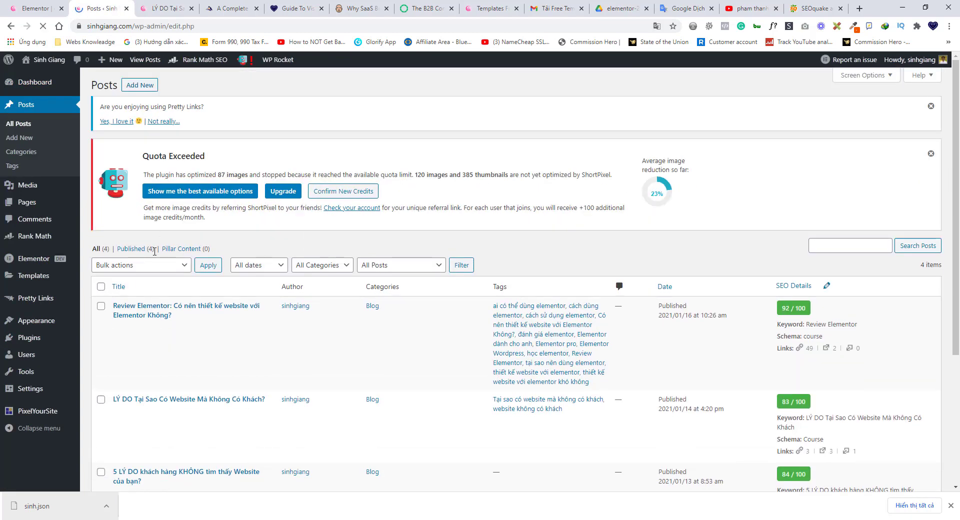
Open the Review Elementor post for editing, view its featured image setting, and return to the Elementor template.
{"action": "left_click", "coordinate": [120, 328]}
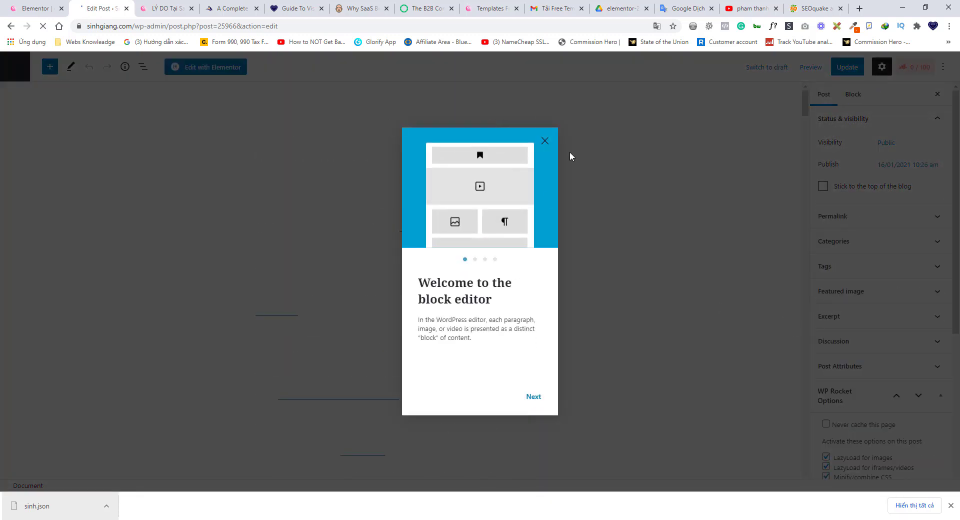
{"action": "left_click", "coordinate": [544, 141]}
{"action": "scroll", "coordinate": [859, 402], "scroll_direction": "down", "scroll_amount": 5}
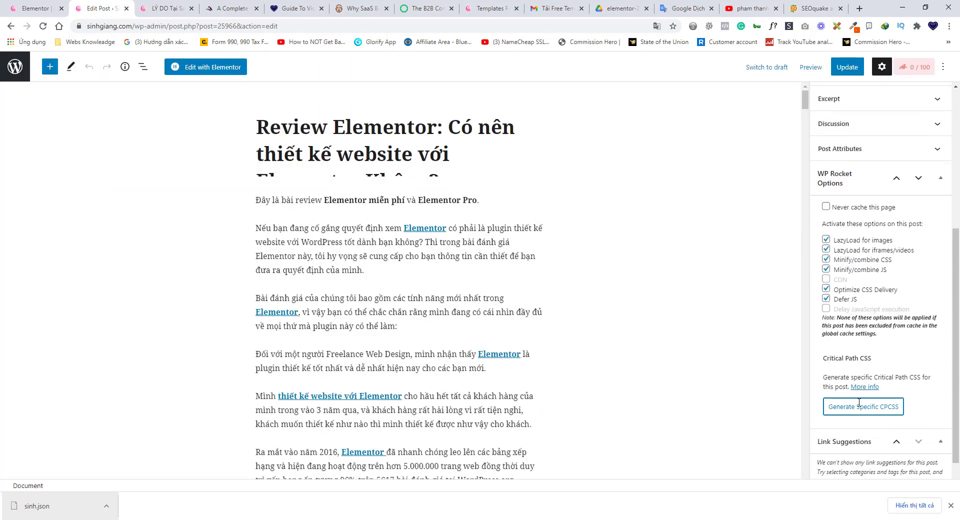
{"action": "scroll", "coordinate": [859, 395], "scroll_direction": "up", "scroll_amount": 2}
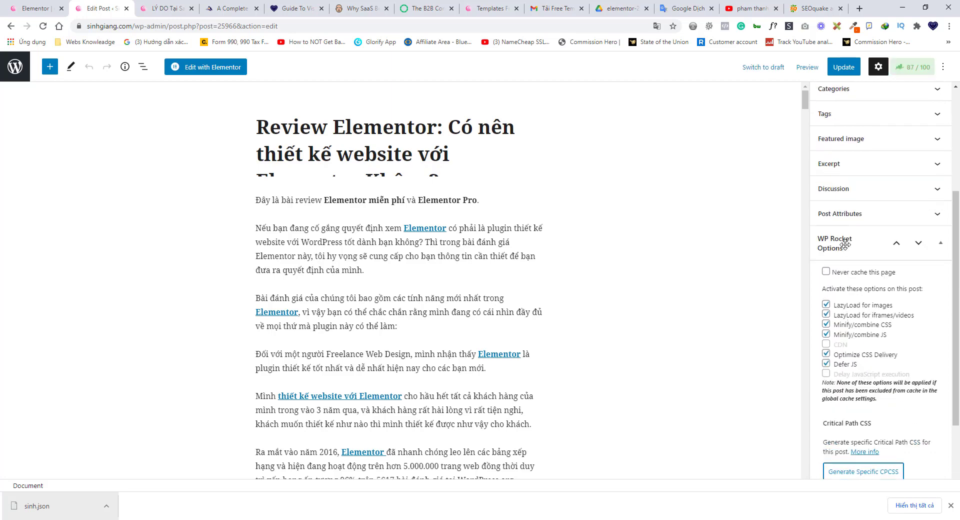
{"action": "scroll", "coordinate": [845, 244], "scroll_direction": "up", "scroll_amount": 3}
{"action": "left_click", "coordinate": [852, 241]}
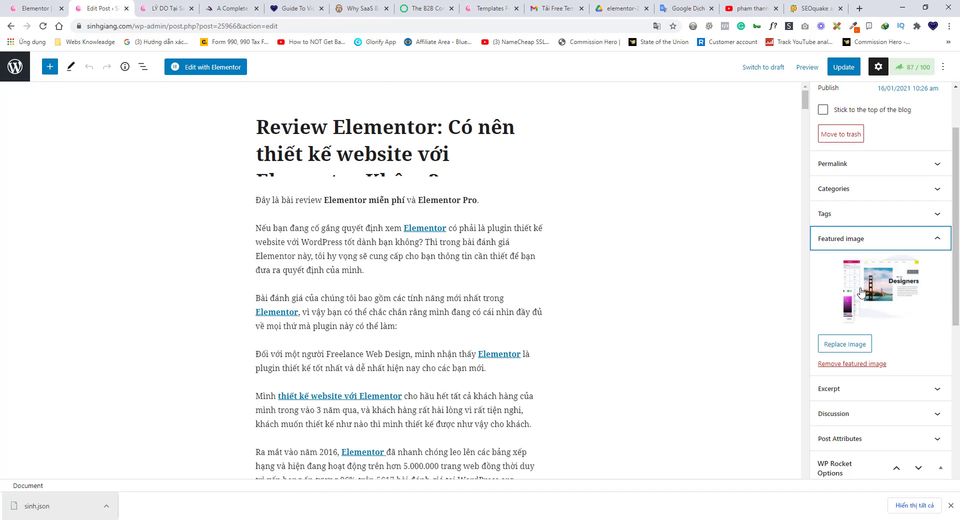
{"action": "left_click", "coordinate": [55, 5]}
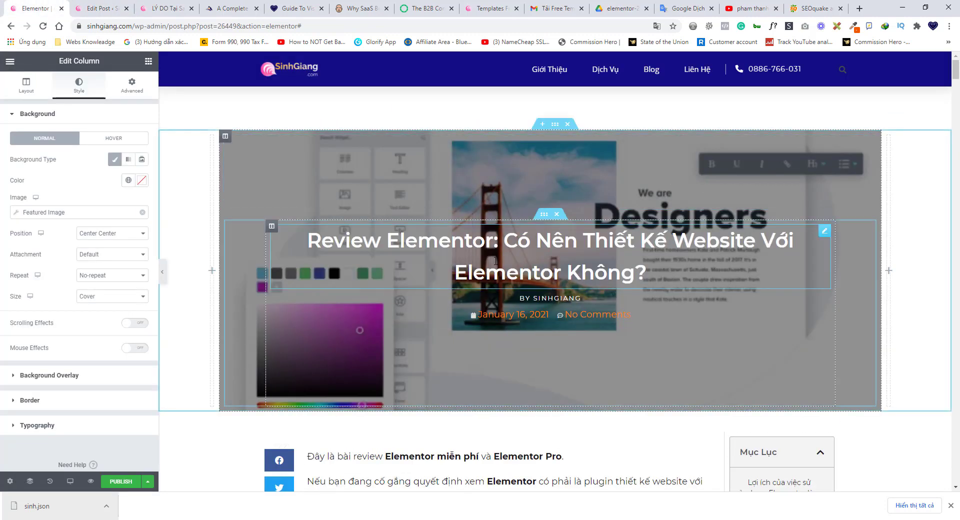
Try a muted dark red text color on the Post Title widget, and set it back to #FFFFFF.
{"action": "left_click", "coordinate": [310, 240]}
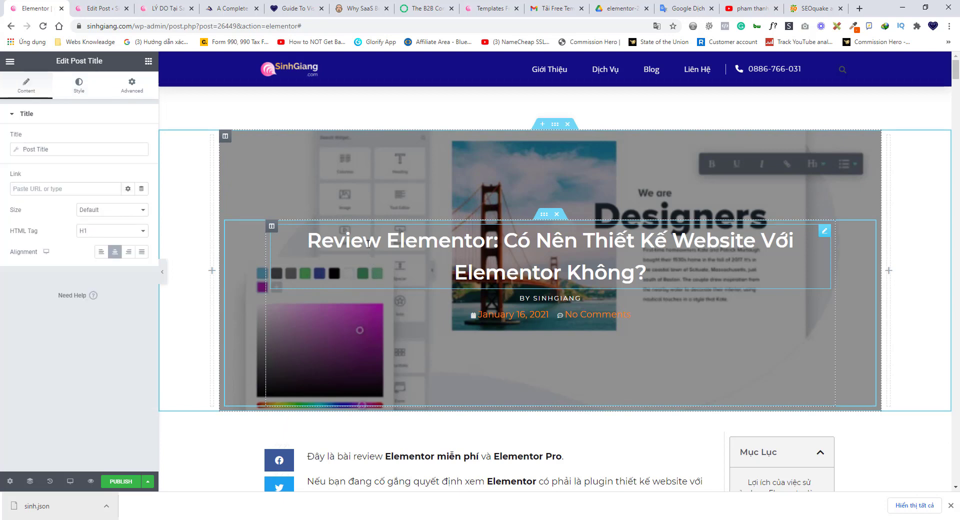
{"action": "left_click", "coordinate": [82, 88]}
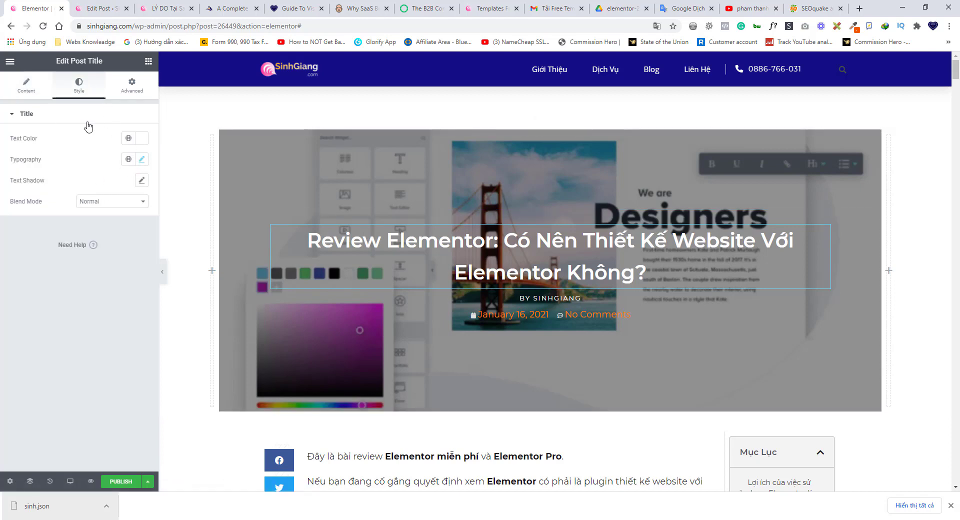
{"action": "left_click", "coordinate": [140, 141]}
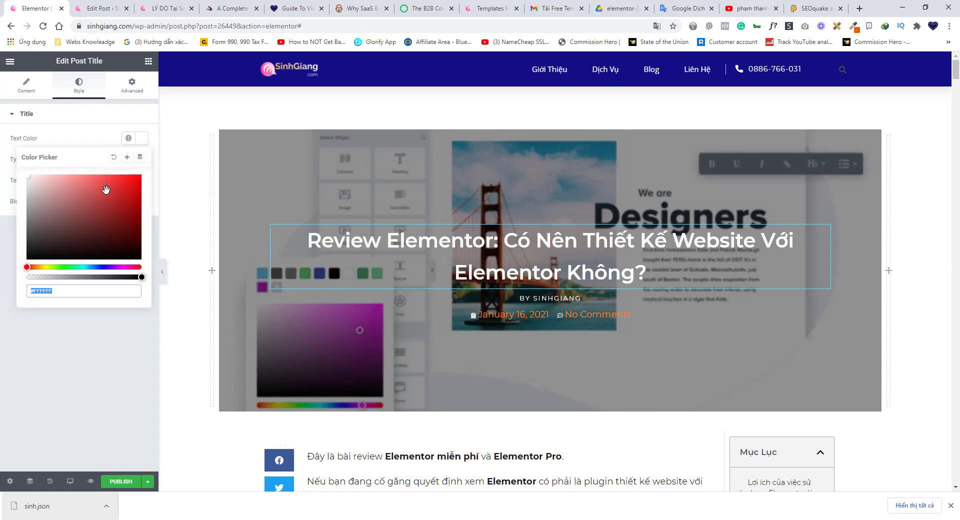
{"action": "left_click", "coordinate": [137, 189]}
{"action": "mouse_move", "coordinate": [143, 185]}
{"action": "left_mouse_down"}
{"action": "mouse_move", "coordinate": [43, 195]}
{"action": "mouse_move", "coordinate": [79, 213]}
{"action": "left_mouse_up"}
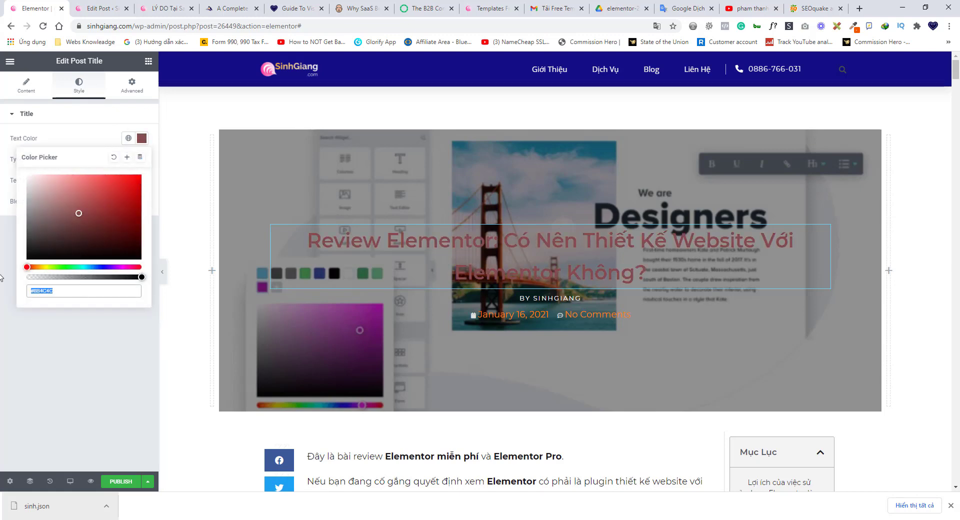
{"action": "type", "text": "#FFFFFF"}
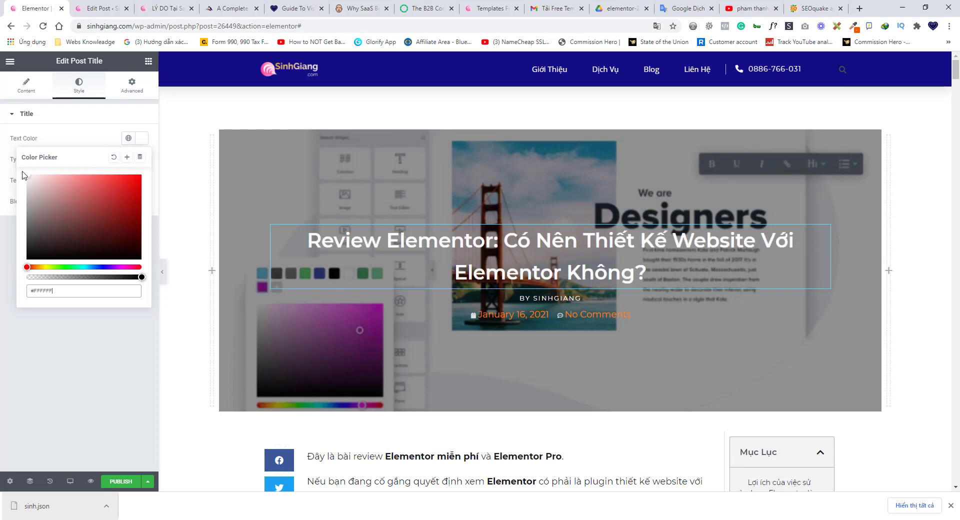
{"action": "left_click", "coordinate": [55, 114]}
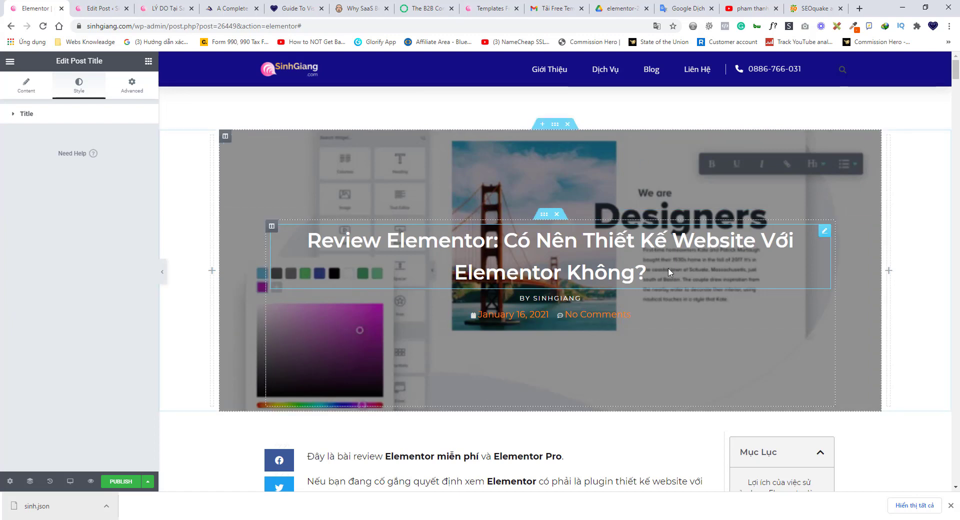
Try "Viết với" as the text before the author in the Post Info widget, and replace it with "by".
{"action": "left_click", "coordinate": [561, 299]}
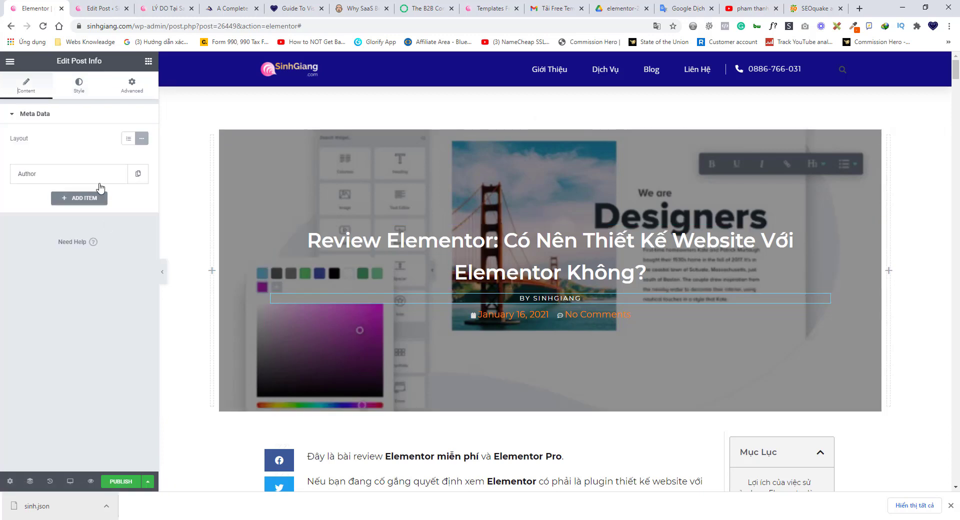
{"action": "left_click", "coordinate": [56, 176]}
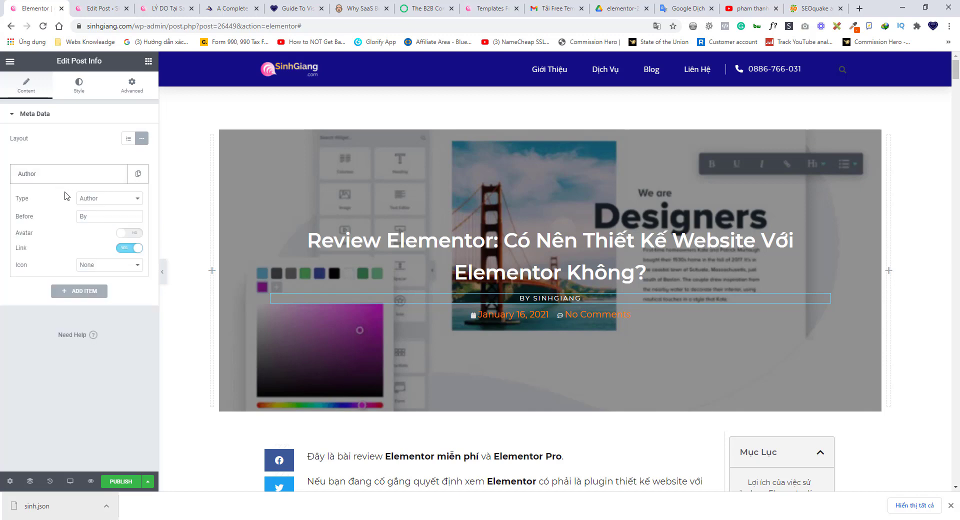
{"action": "left_click", "coordinate": [107, 200]}
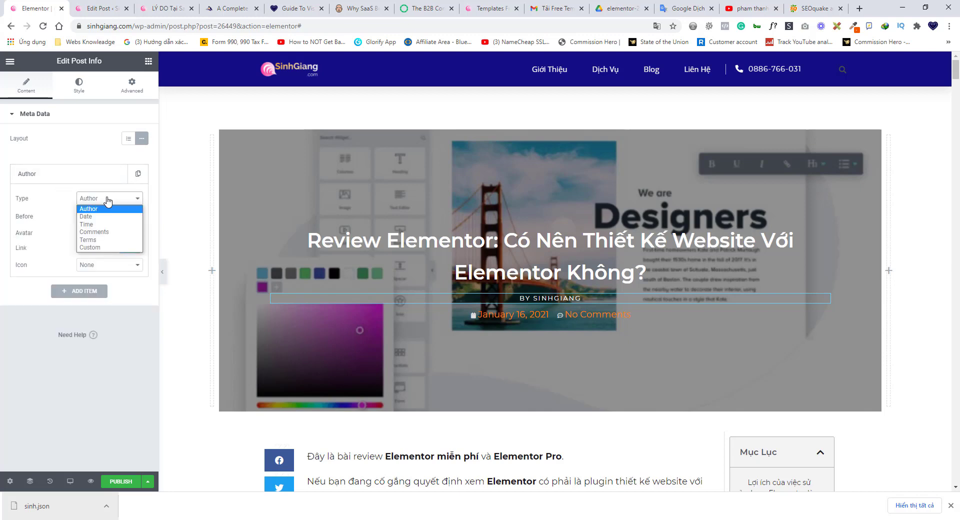
{"action": "left_click", "coordinate": [107, 201]}
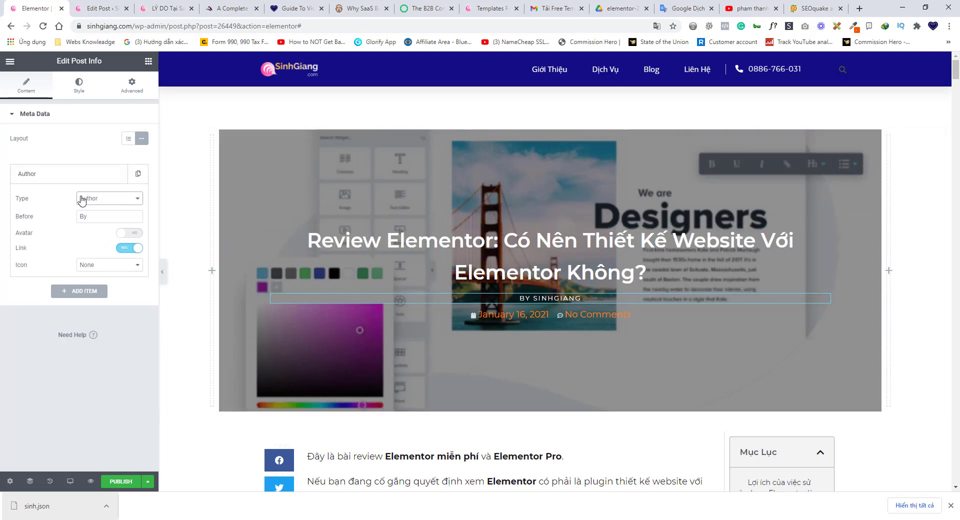
{"action": "left_click_drag", "start_coordinate": [98, 213], "coordinate": [75, 215]}
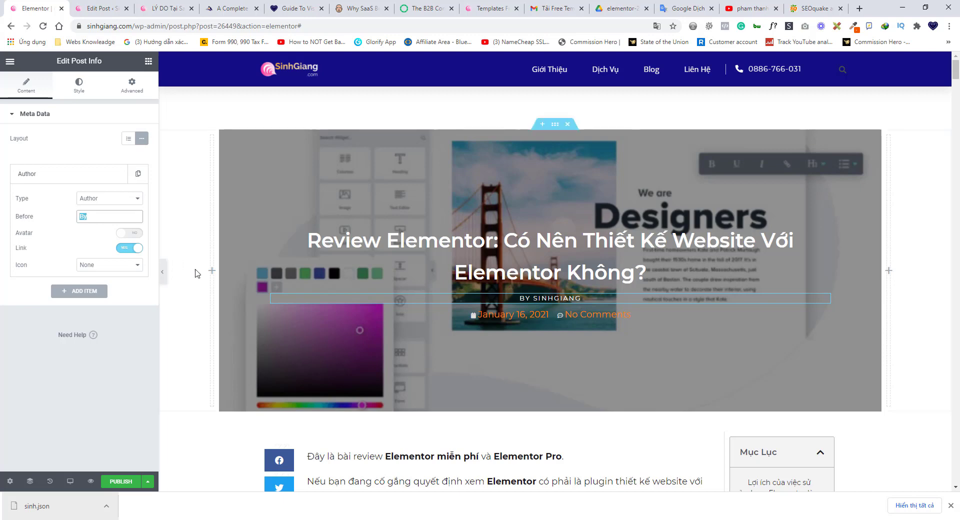
{"action": "left_click", "coordinate": [100, 214]}
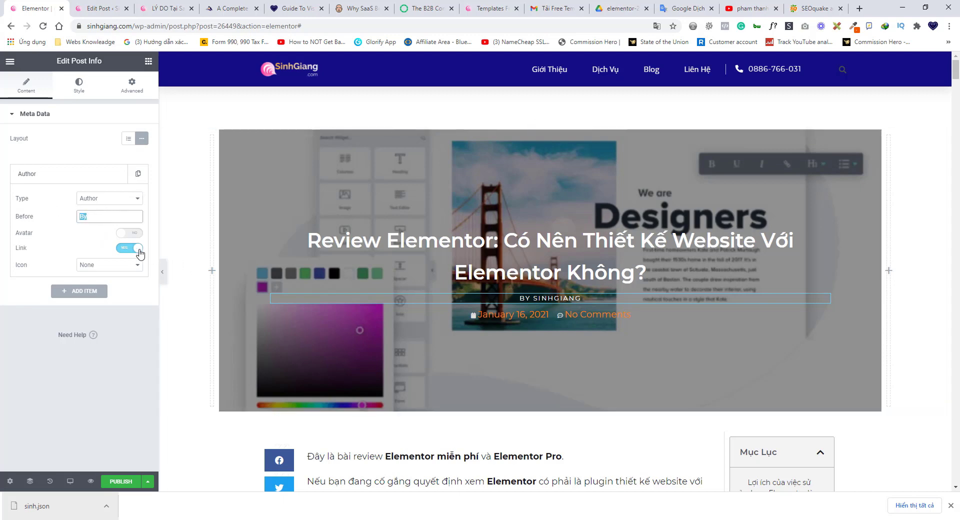
{"action": "type", "text": "Viết"}
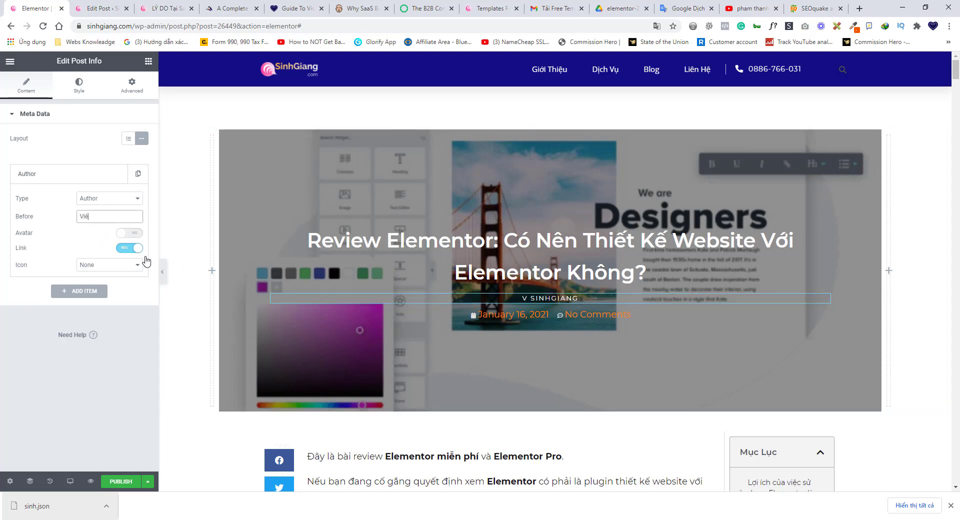
{"action": "type", "text": " với"}
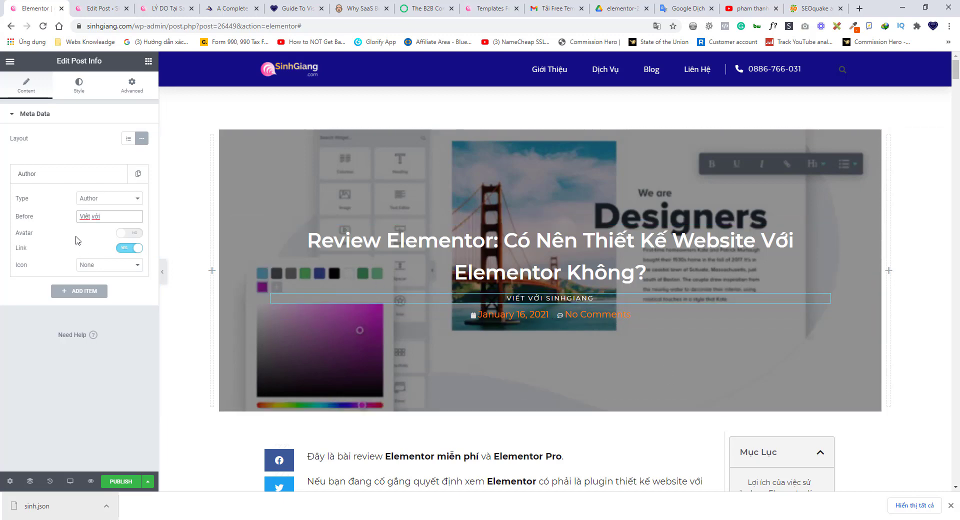
{"action": "triple_click", "coordinate": [108, 216]}
{"action": "type", "text": "by"}
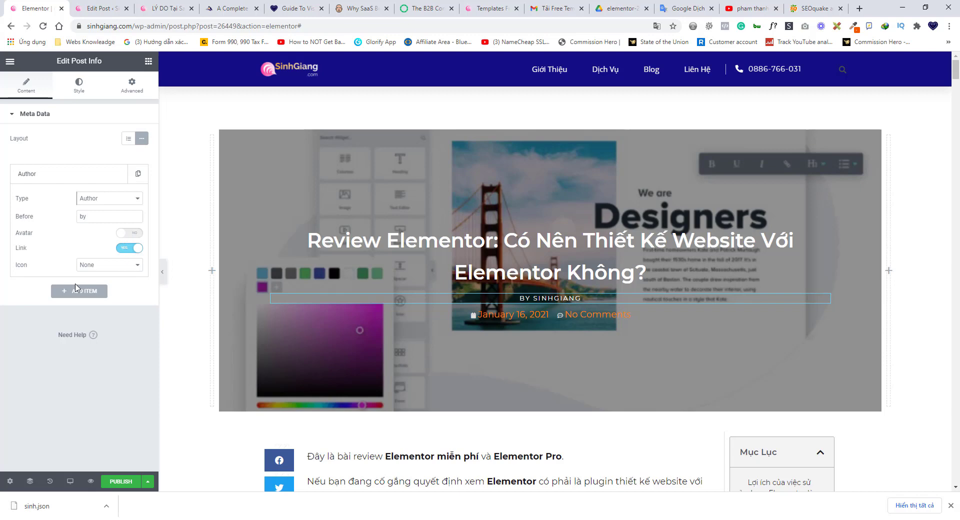
Try showing the author's avatar at size 48 in the Post Info widget, and turn the avatar off again.
{"action": "left_click", "coordinate": [131, 233]}
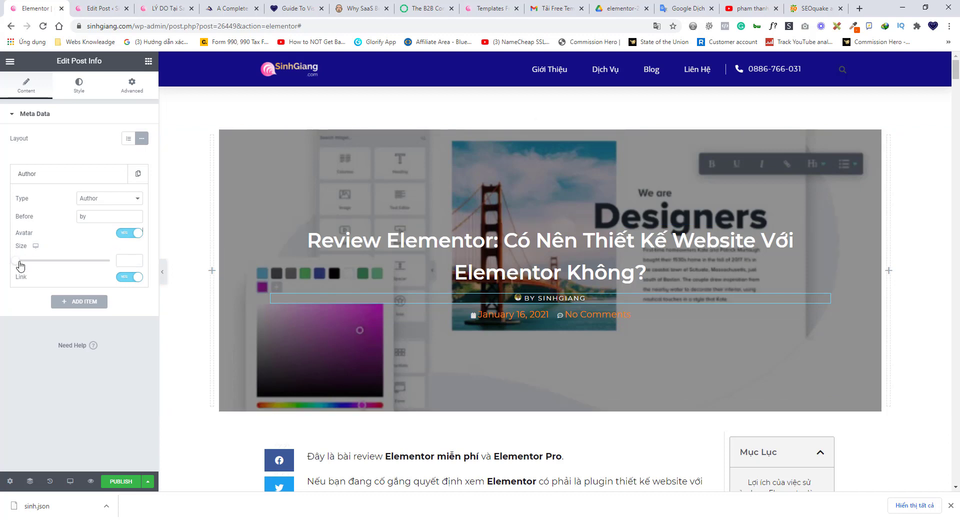
{"action": "left_click_drag", "start_coordinate": [18, 264], "coordinate": [62, 273]}
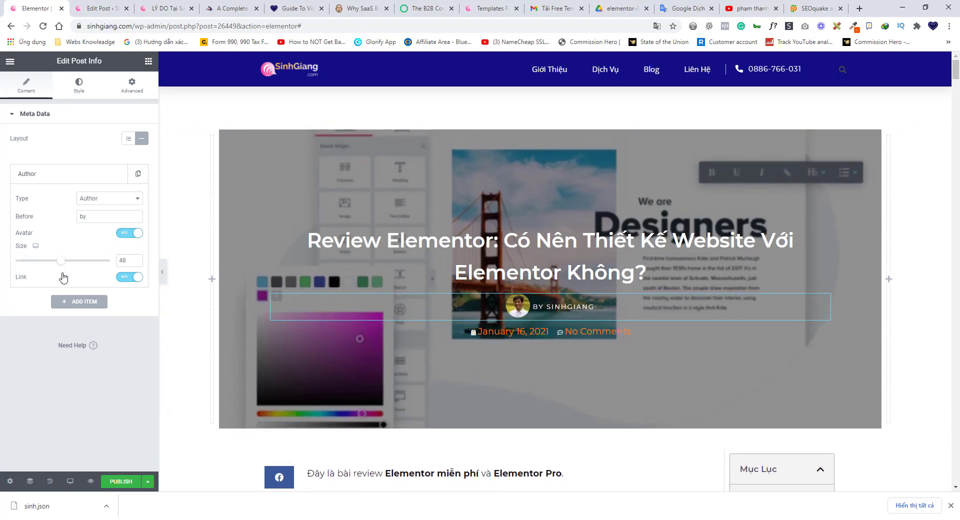
{"action": "left_click", "coordinate": [128, 233]}
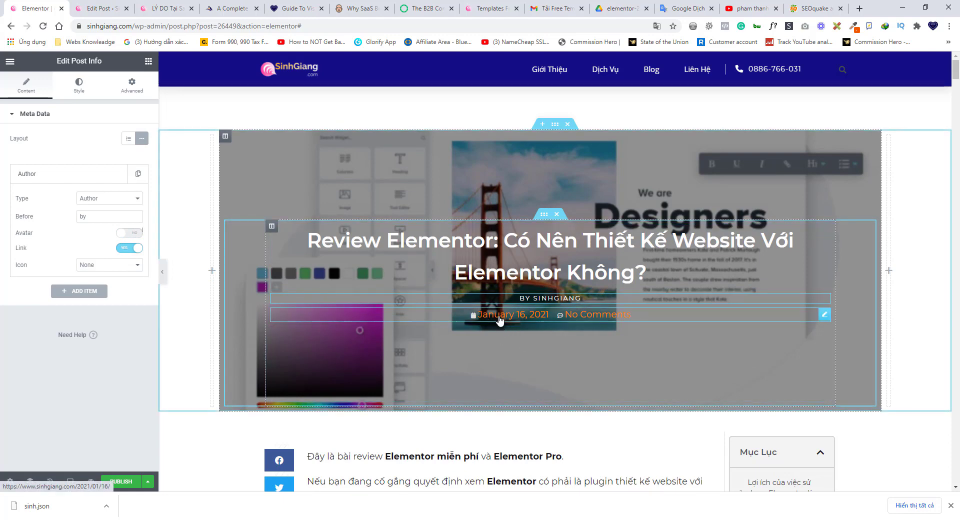
Open the Post Info widget below the author line and review the settings of its Date and Comments items.
{"action": "left_click", "coordinate": [398, 316]}
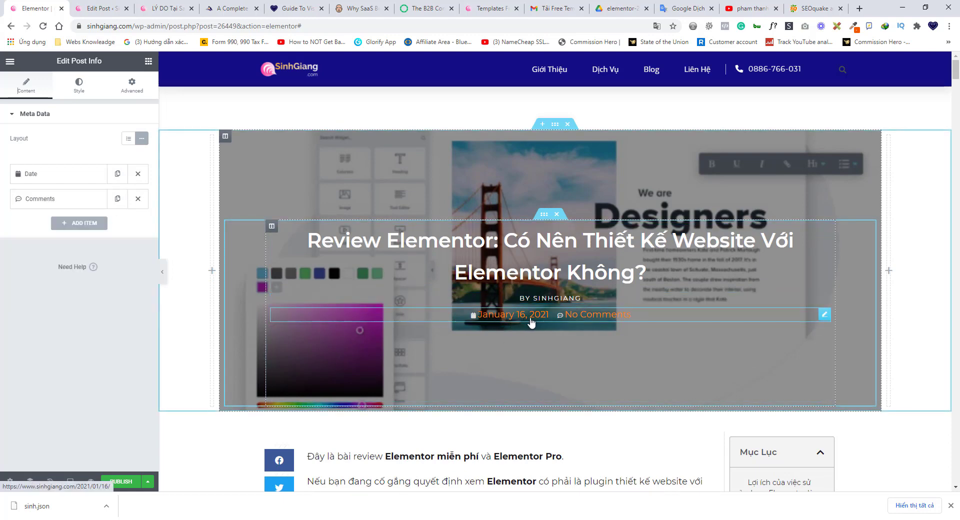
{"action": "left_click", "coordinate": [54, 175]}
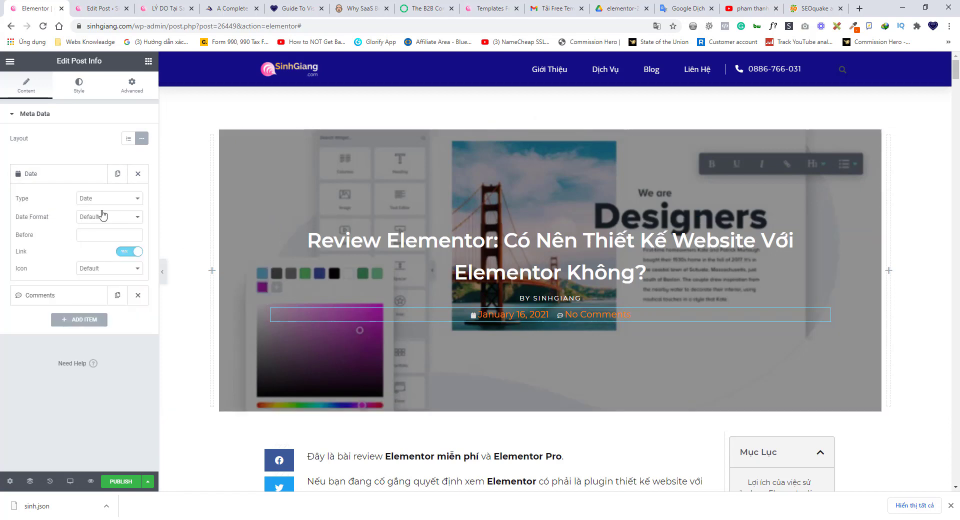
{"action": "left_click", "coordinate": [59, 298]}
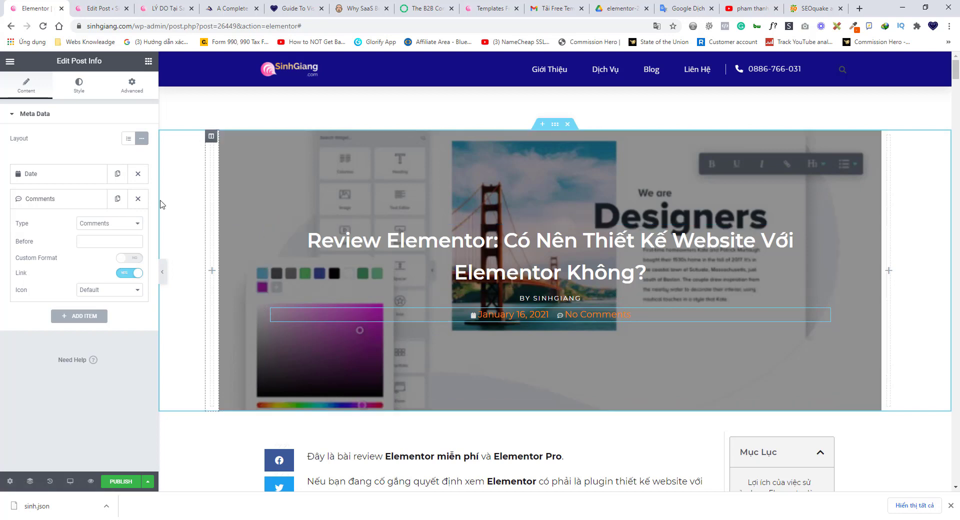
Try a different text color for the date and comments in the Post Info widget, and restore the original orange.
{"action": "left_click", "coordinate": [81, 93]}
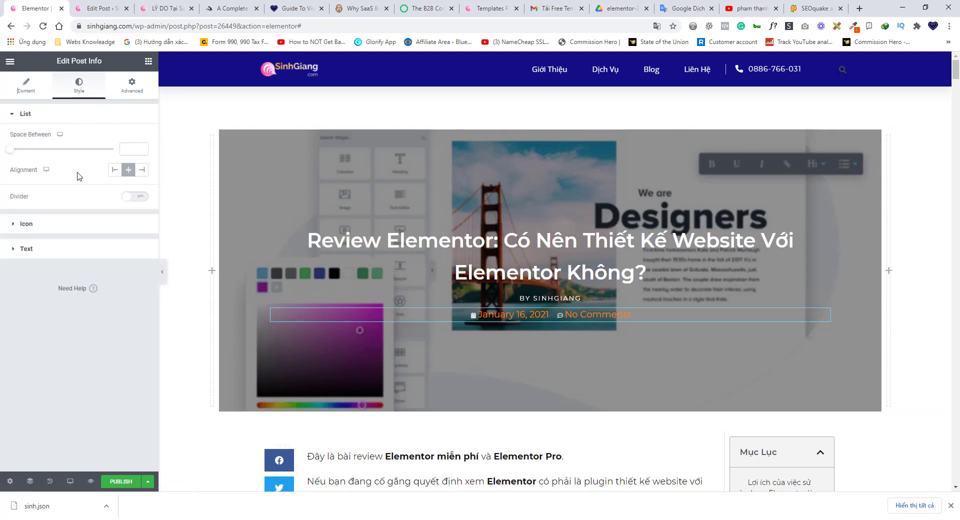
{"action": "left_click", "coordinate": [79, 250]}
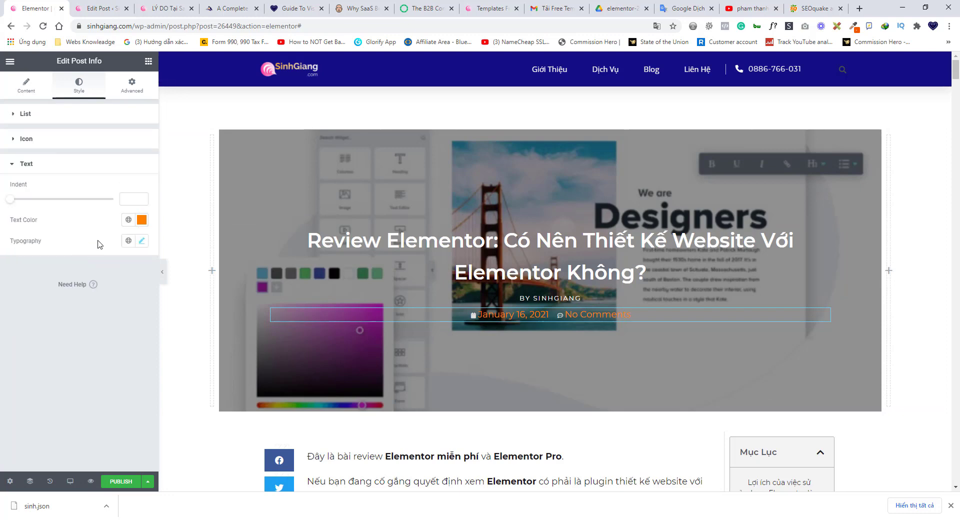
{"action": "left_click", "coordinate": [143, 222]}
{"action": "key", "text": "ctrl+c"}
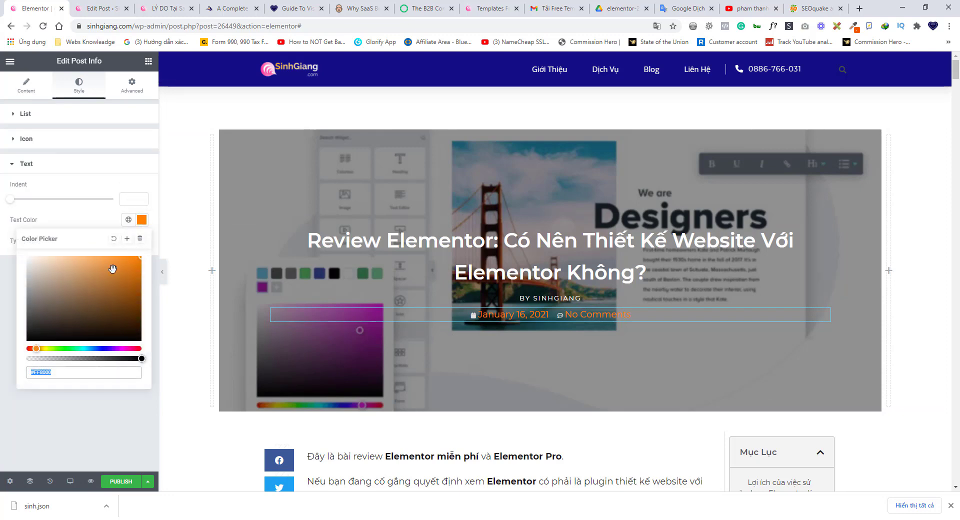
{"action": "mouse_move", "coordinate": [112, 265]}
{"action": "left_mouse_down"}
{"action": "mouse_move", "coordinate": [75, 274]}
{"action": "mouse_move", "coordinate": [128, 331]}
{"action": "mouse_move", "coordinate": [103, 273]}
{"action": "left_mouse_up"}
{"action": "left_click_drag", "start_coordinate": [55, 372], "coordinate": [21, 372]}
{"action": "key", "text": "ctrl+v"}
{"action": "left_click", "coordinate": [91, 225]}
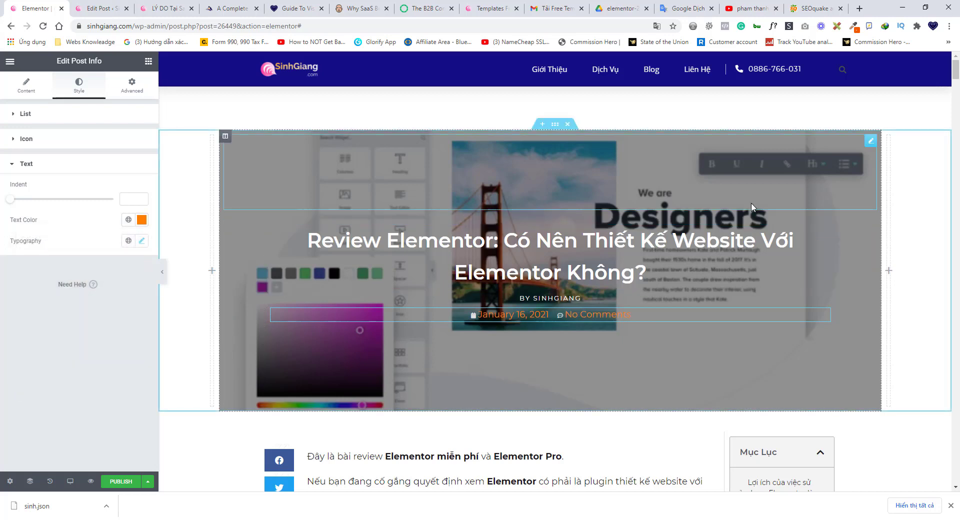
Try a muted brown background overlay color on the header column, and set it back to black #000000.
{"action": "left_click", "coordinate": [555, 129]}
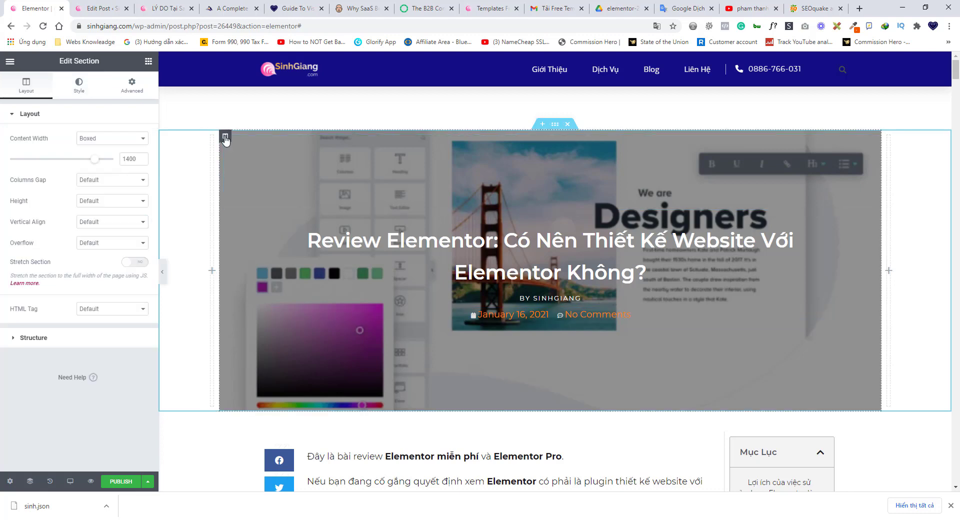
{"action": "left_click", "coordinate": [225, 137]}
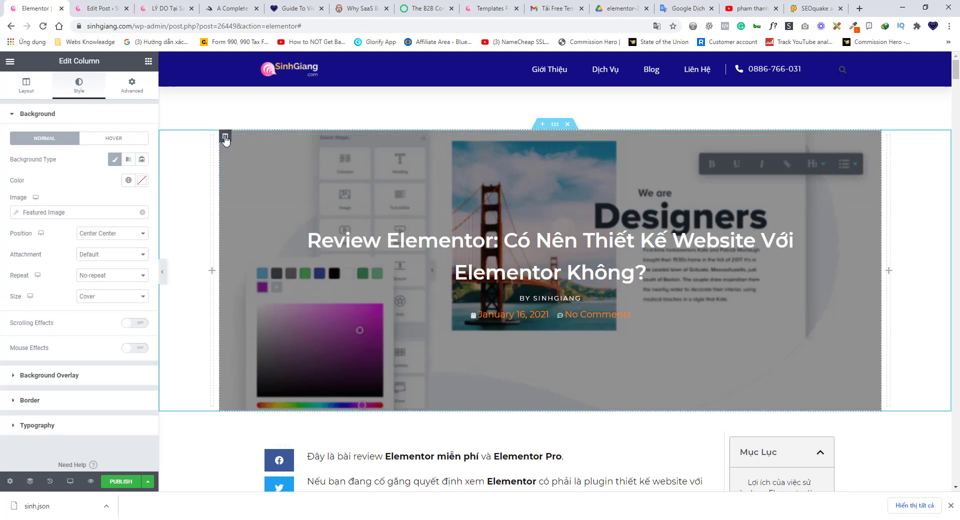
{"action": "left_click", "coordinate": [74, 381]}
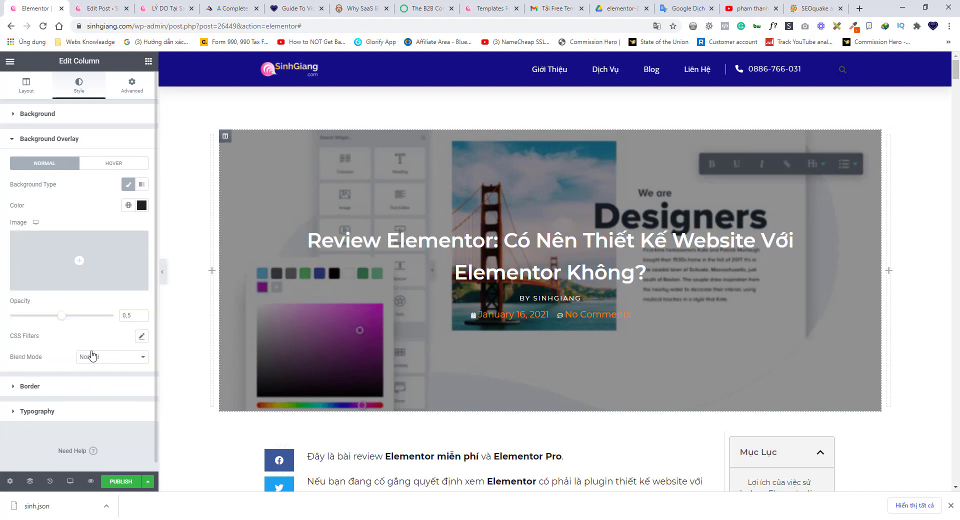
{"action": "left_click", "coordinate": [142, 209]}
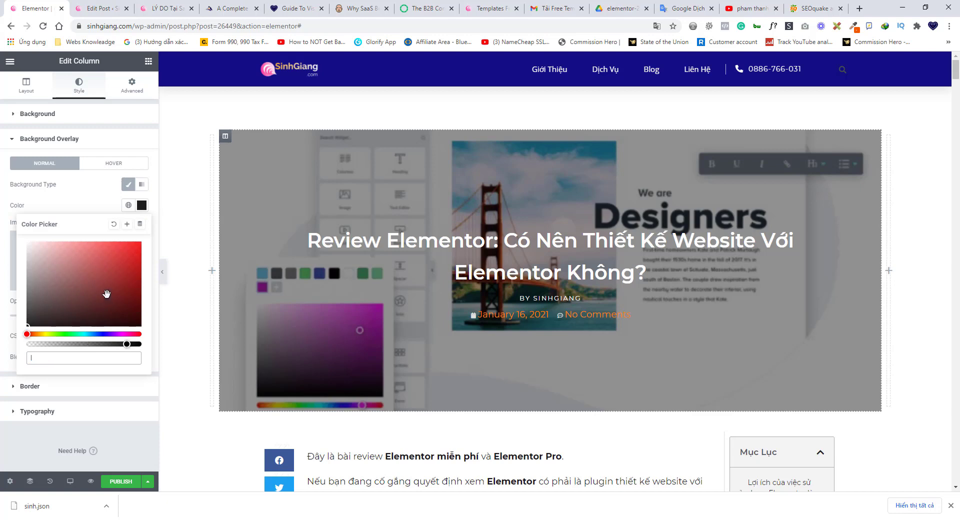
{"action": "mouse_move", "coordinate": [105, 294]}
{"action": "left_mouse_down"}
{"action": "mouse_move", "coordinate": [125, 266]}
{"action": "mouse_move", "coordinate": [98, 230]}
{"action": "mouse_move", "coordinate": [100, 268]}
{"action": "mouse_move", "coordinate": [143, 252]}
{"action": "mouse_move", "coordinate": [74, 298]}
{"action": "left_mouse_up"}
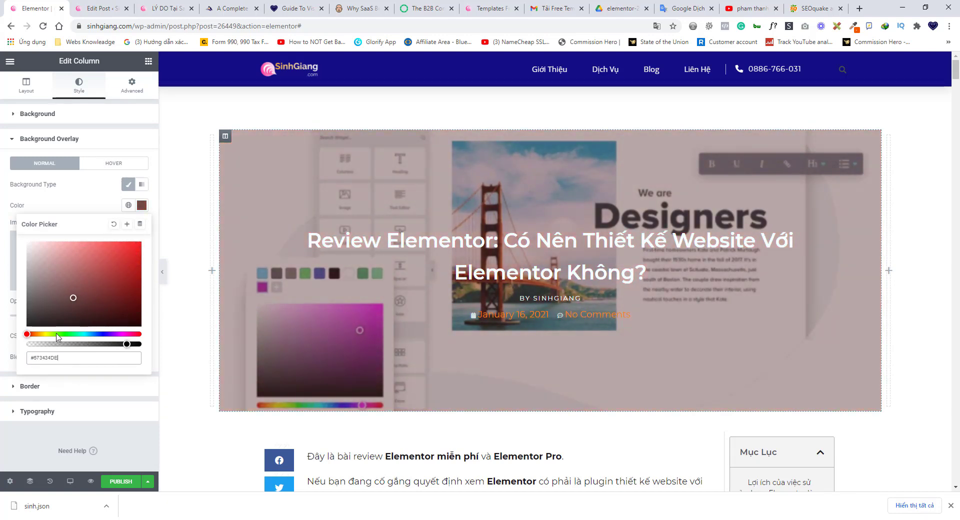
{"action": "left_click", "coordinate": [79, 353]}
{"action": "left_click_drag", "start_coordinate": [85, 359], "coordinate": [1, 333]}
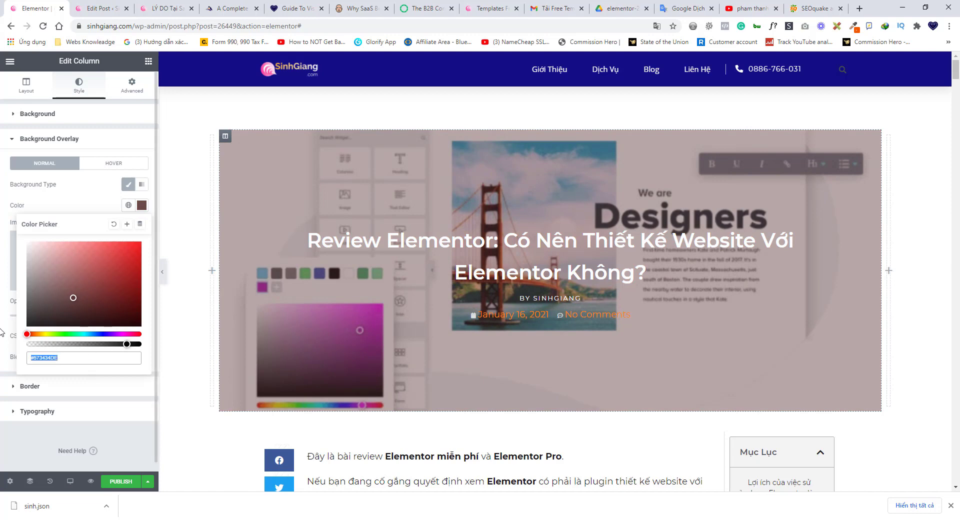
{"action": "type", "text": "#000000"}
{"action": "left_click", "coordinate": [85, 203]}
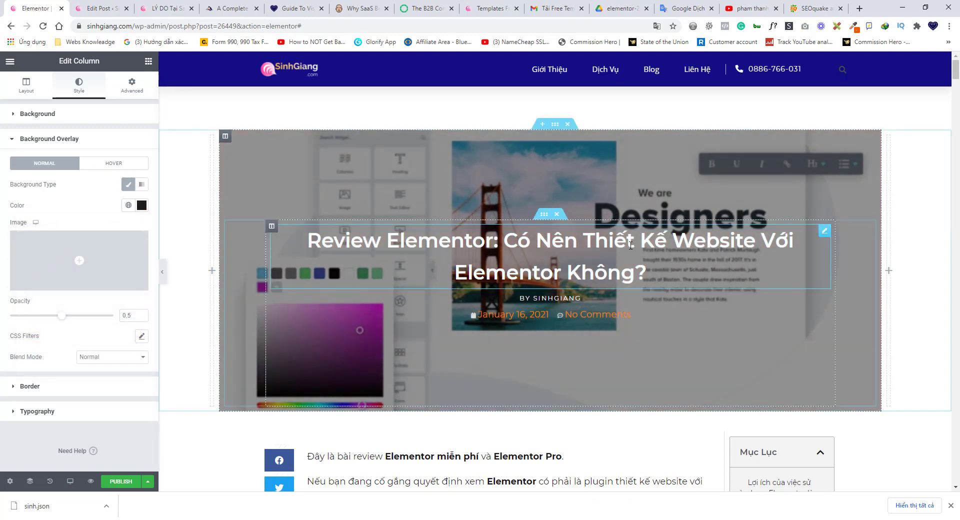
Try adding a Pinterest item to the Share Buttons widget beside the post content, and remove it again.
{"action": "scroll", "coordinate": [503, 294], "scroll_direction": "down", "scroll_amount": 1}
{"action": "scroll", "coordinate": [502, 294], "scroll_direction": "down", "scroll_amount": 3}
{"action": "scroll", "coordinate": [504, 181], "scroll_direction": "up", "scroll_amount": 2}
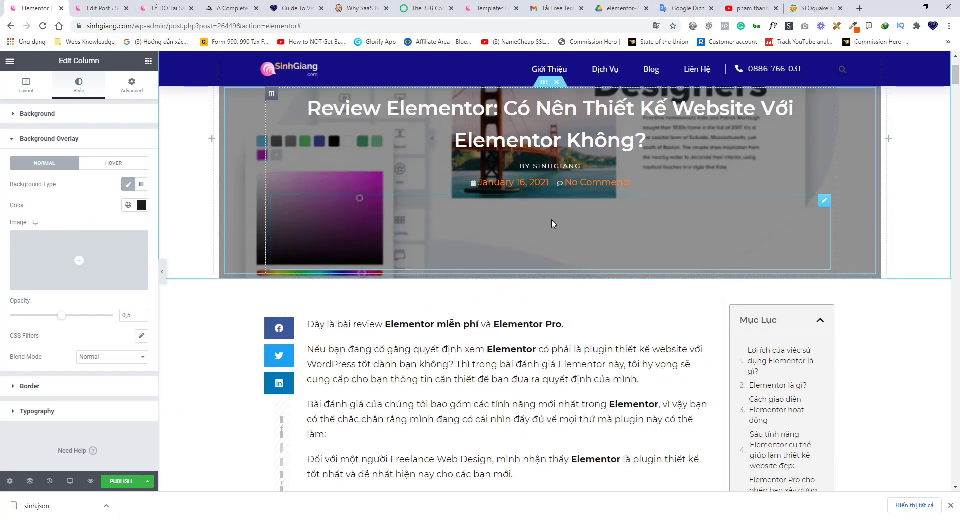
{"action": "scroll", "coordinate": [544, 162], "scroll_direction": "up", "scroll_amount": 1}
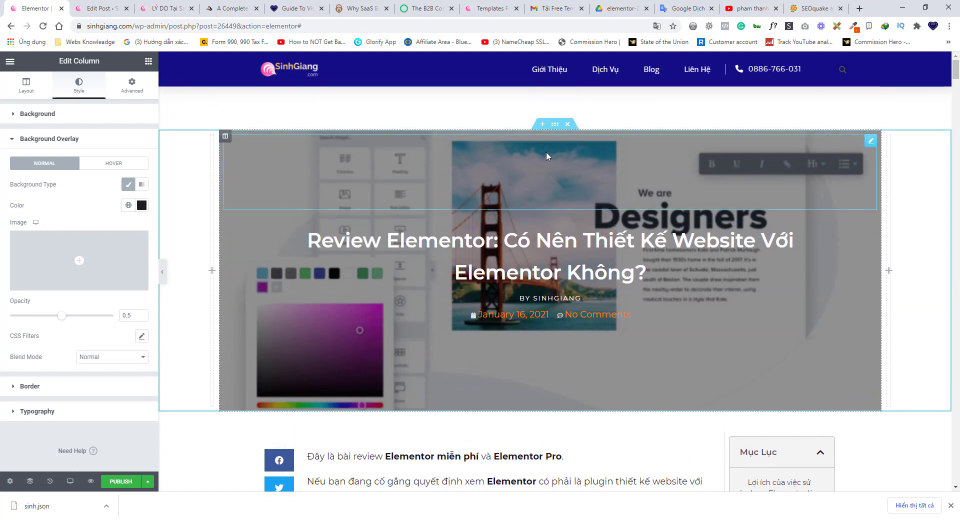
{"action": "scroll", "coordinate": [549, 158], "scroll_direction": "down", "scroll_amount": 3}
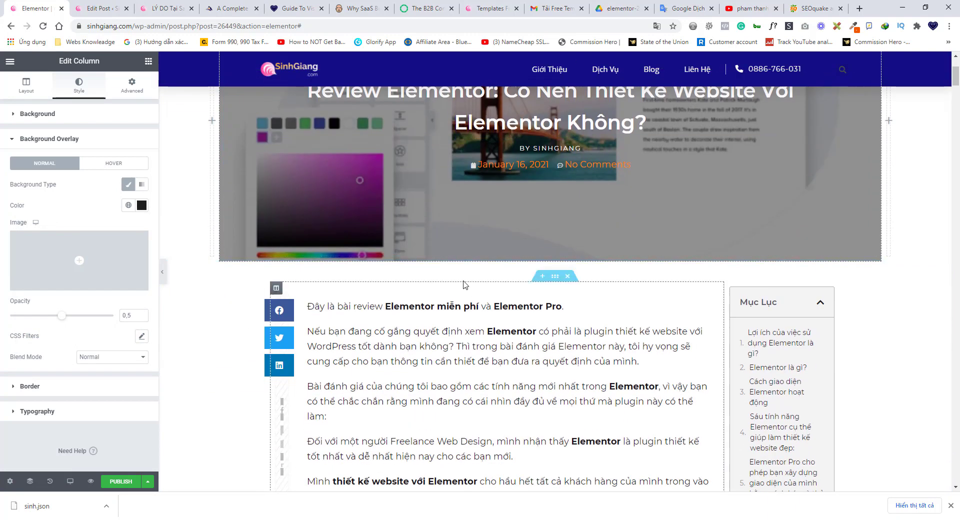
{"action": "scroll", "coordinate": [380, 300], "scroll_direction": "down", "scroll_amount": 2}
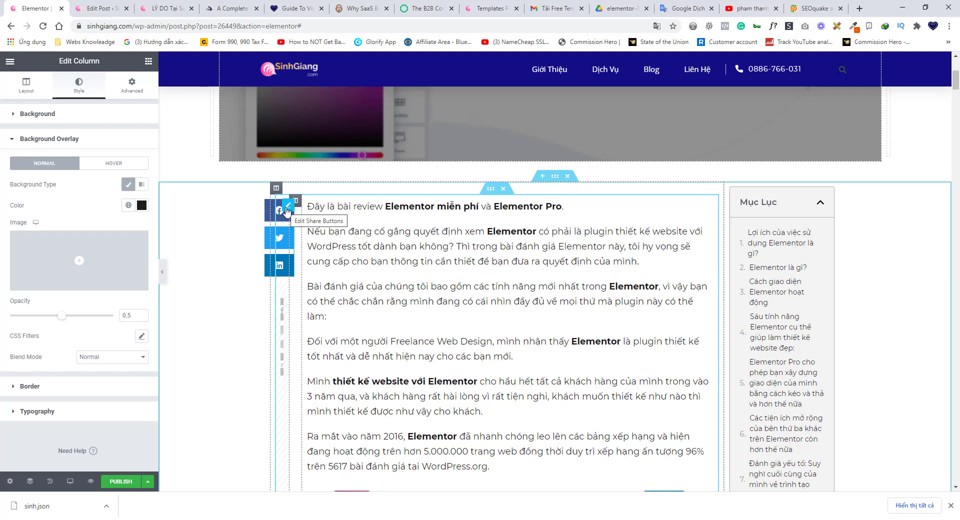
{"action": "left_click", "coordinate": [287, 210]}
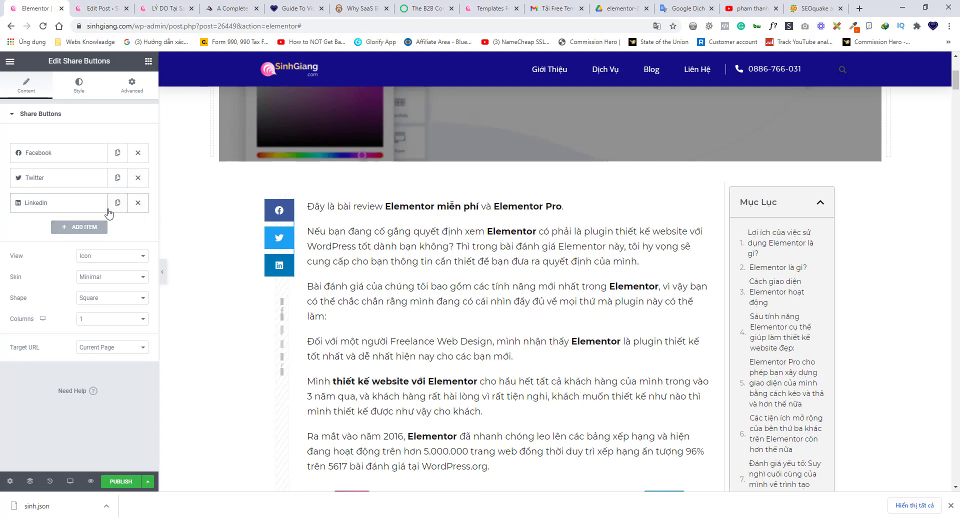
{"action": "left_click", "coordinate": [81, 228]}
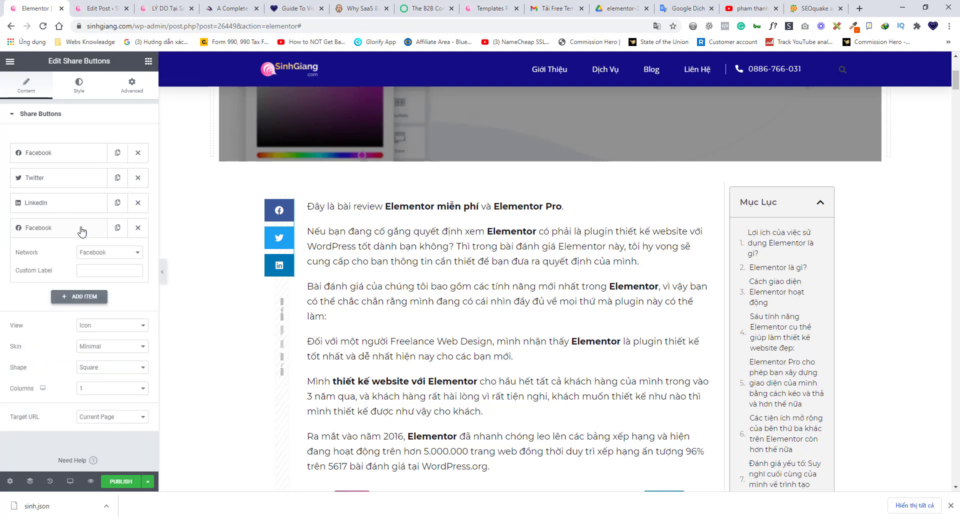
{"action": "left_click", "coordinate": [106, 253]}
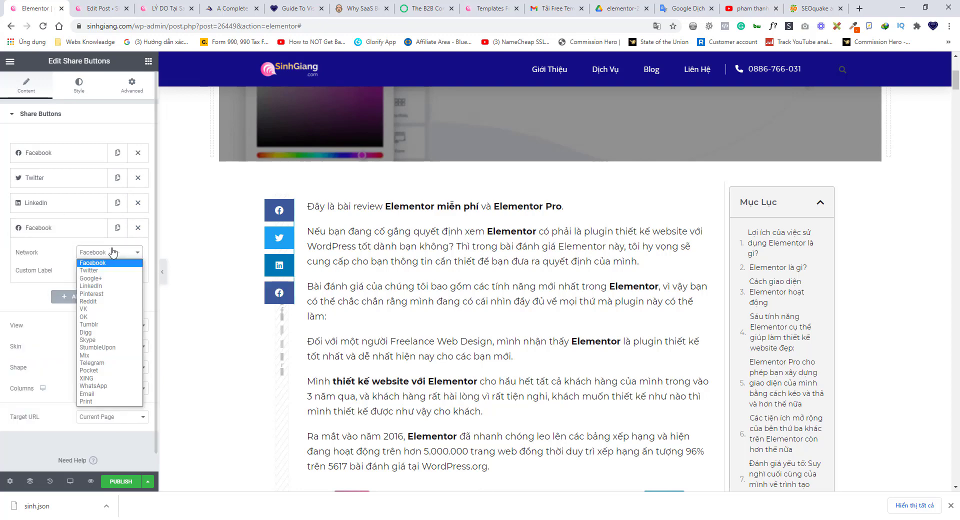
{"action": "left_click", "coordinate": [89, 294]}
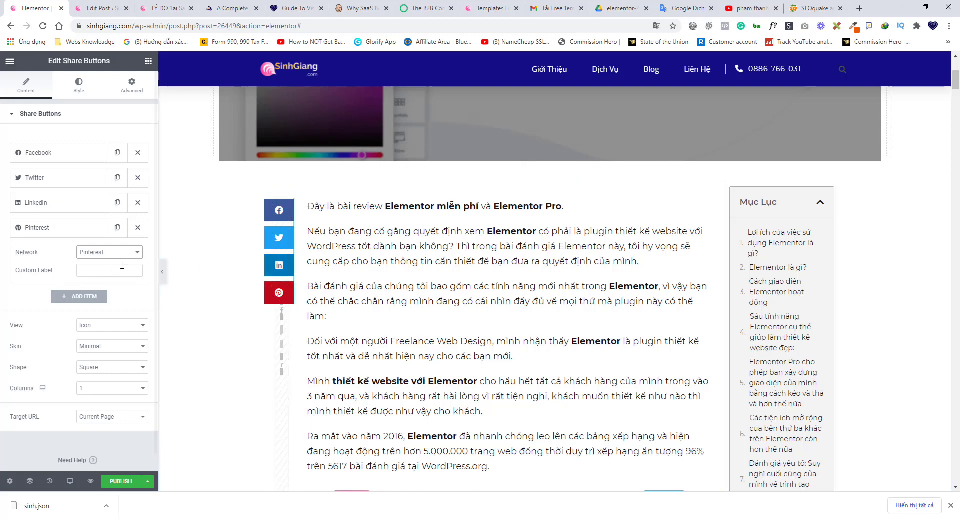
{"action": "left_click", "coordinate": [139, 231]}
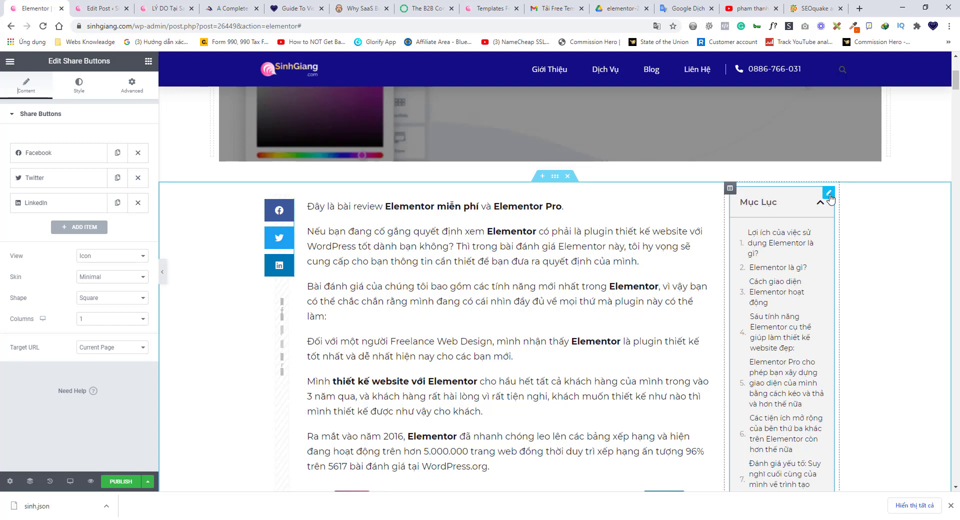
Open the Table of Contents widget for editing and review its title, heading anchor tags and container settings.
{"action": "left_click", "coordinate": [829, 193]}
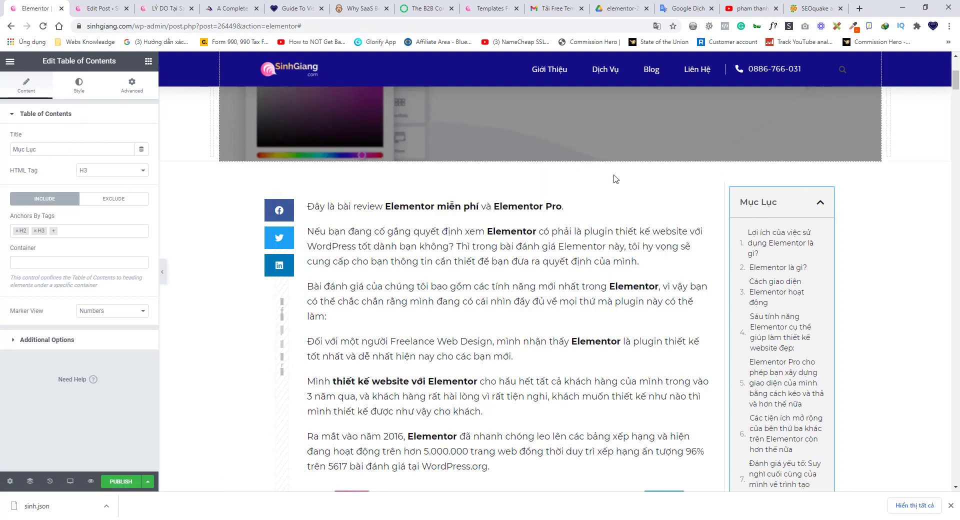
{"action": "left_click_drag", "start_coordinate": [45, 152], "coordinate": [11, 150]}
{"action": "left_click", "coordinate": [55, 154]}
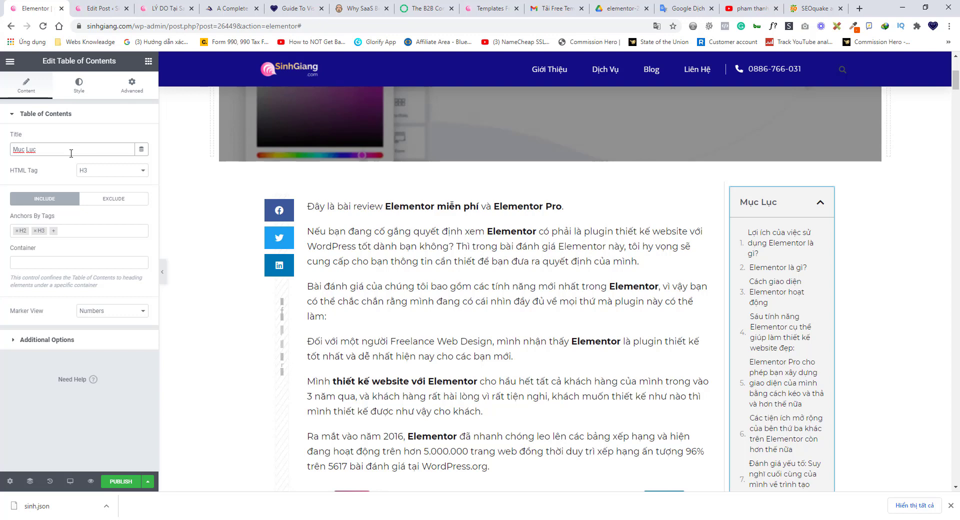
{"action": "left_click_drag", "start_coordinate": [58, 152], "coordinate": [14, 140]}
{"action": "left_click", "coordinate": [79, 149]}
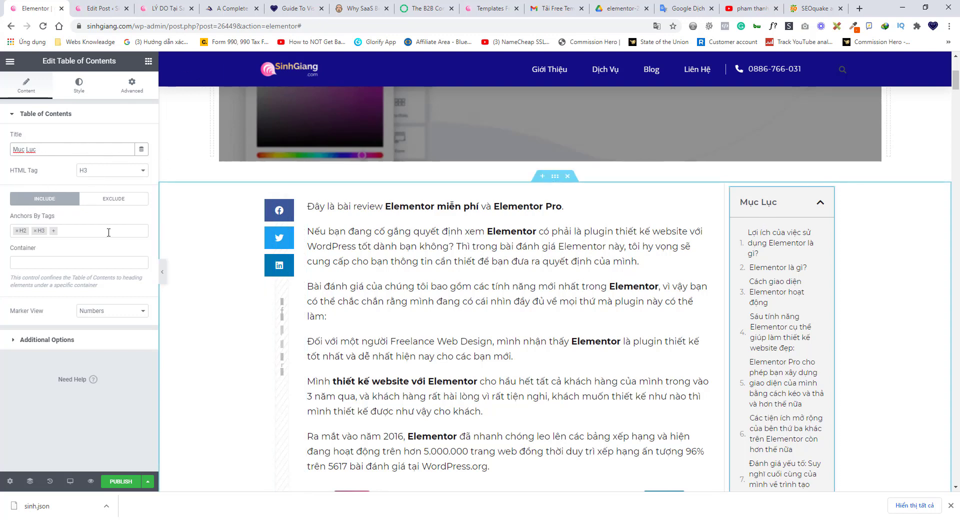
{"action": "left_click", "coordinate": [51, 146]}
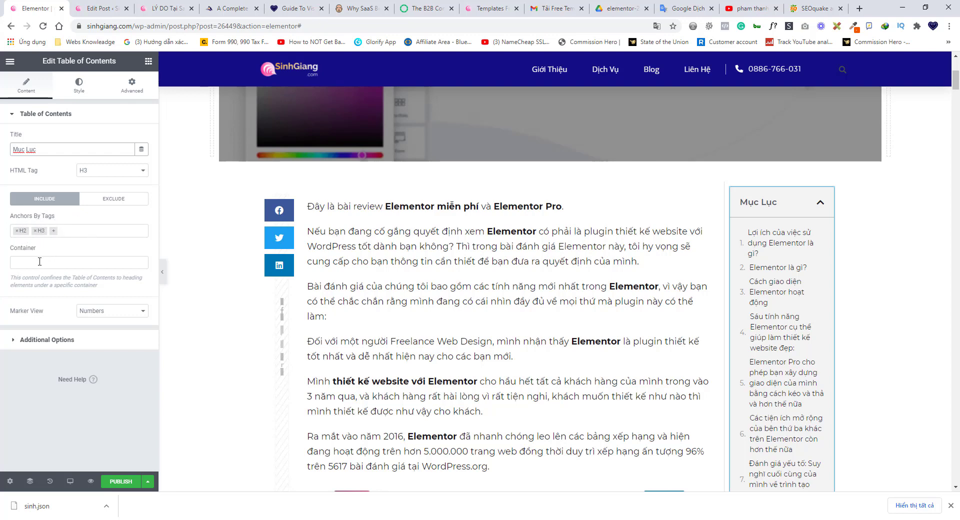
Try Bullets as the Table of Contents marker view, and switch it back to Numbers.
{"action": "left_click", "coordinate": [109, 310]}
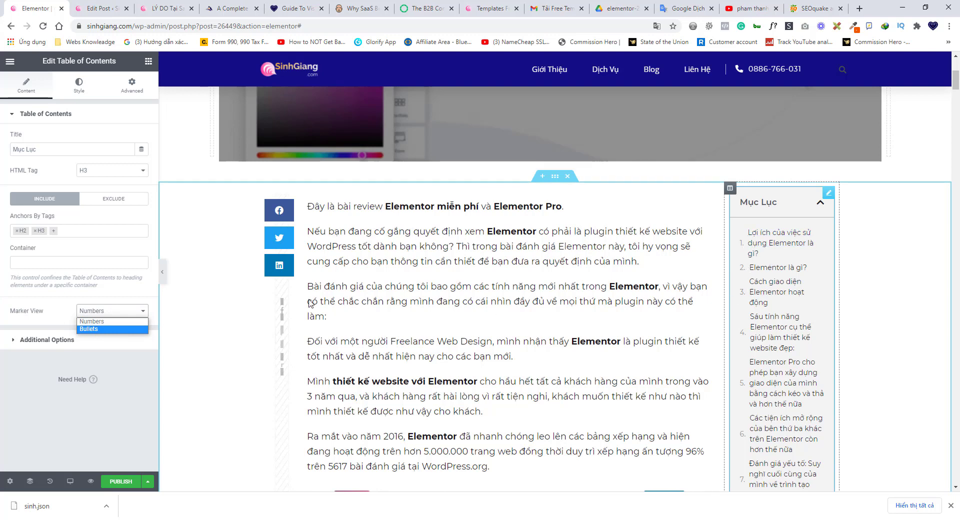
{"action": "left_click", "coordinate": [92, 330]}
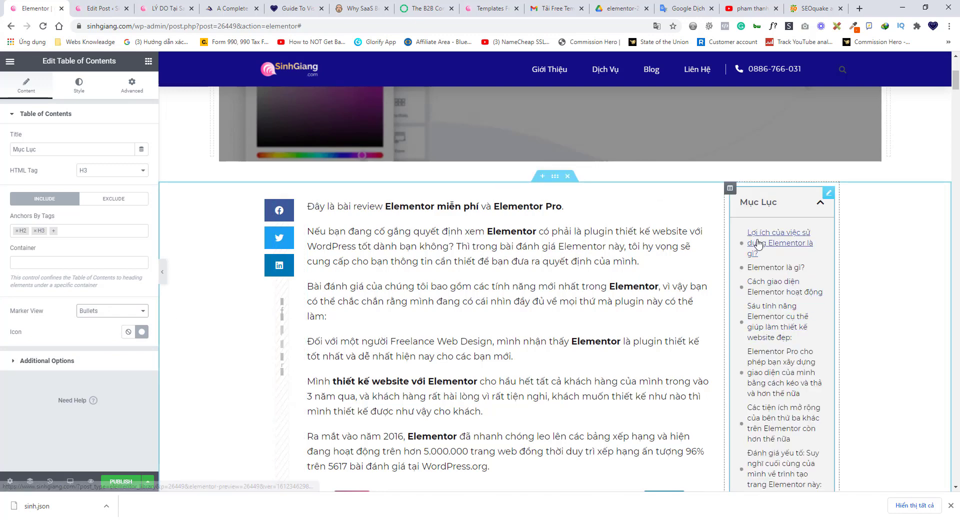
{"action": "scroll", "coordinate": [475, 280], "scroll_direction": "down", "scroll_amount": 1}
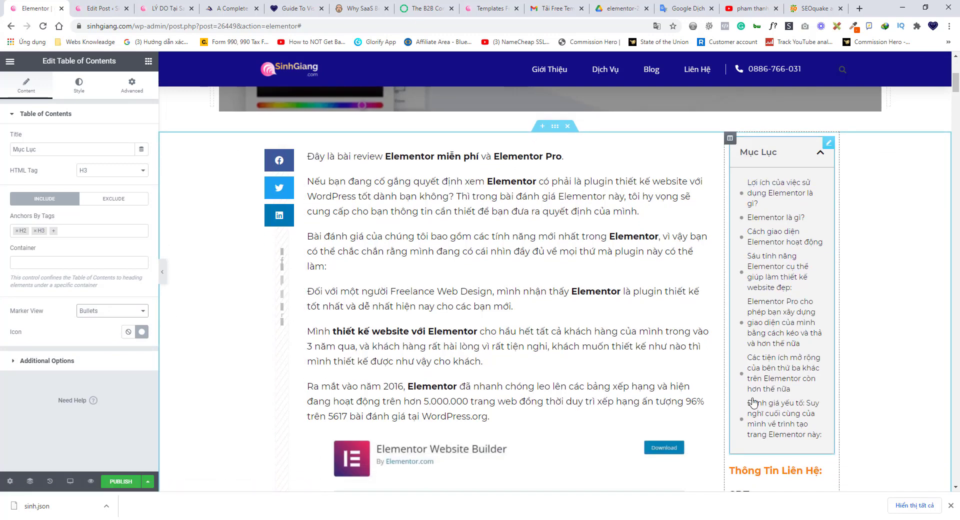
{"action": "left_click", "coordinate": [97, 314]}
{"action": "left_click", "coordinate": [85, 321]}
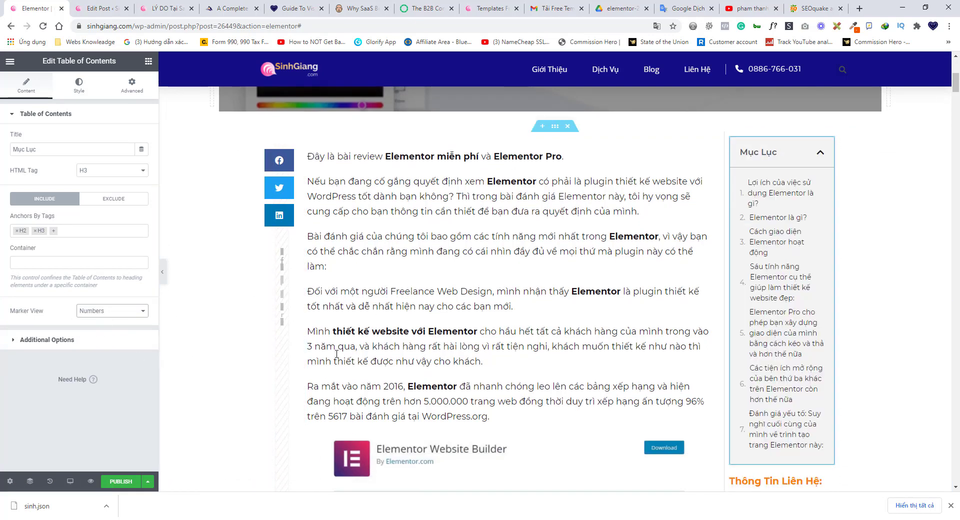
Review the Table of Contents additional options and the Minimized On choices, keeping Tablet (< 1025px).
{"action": "left_click", "coordinate": [48, 341]}
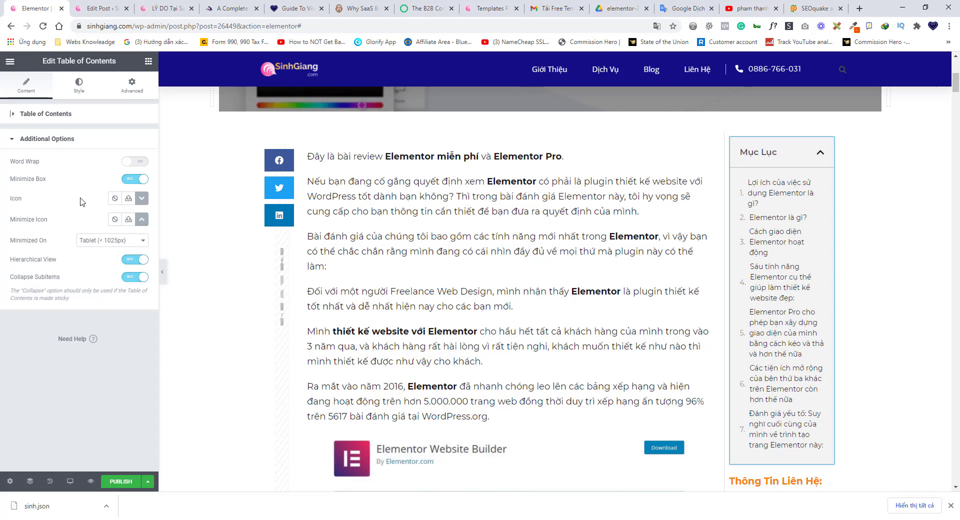
{"action": "left_click", "coordinate": [106, 242]}
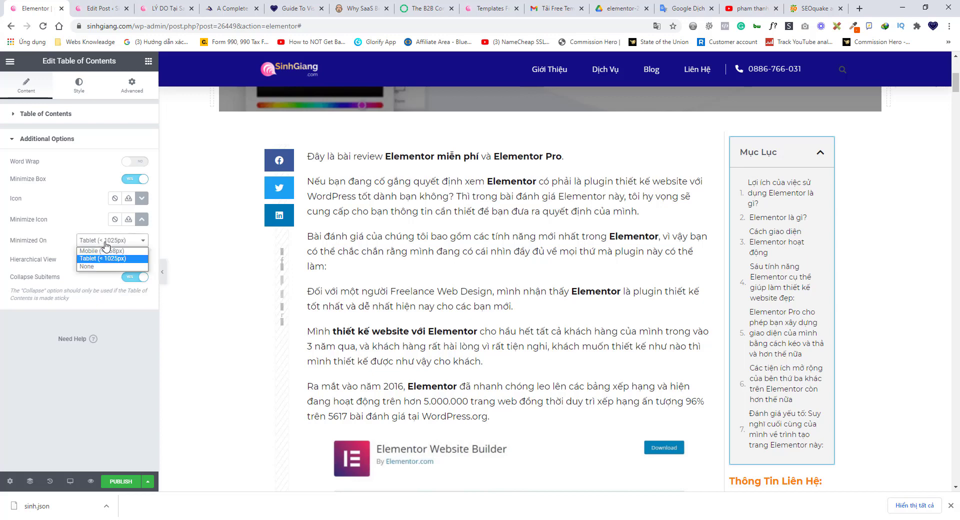
{"action": "left_click", "coordinate": [103, 250]}
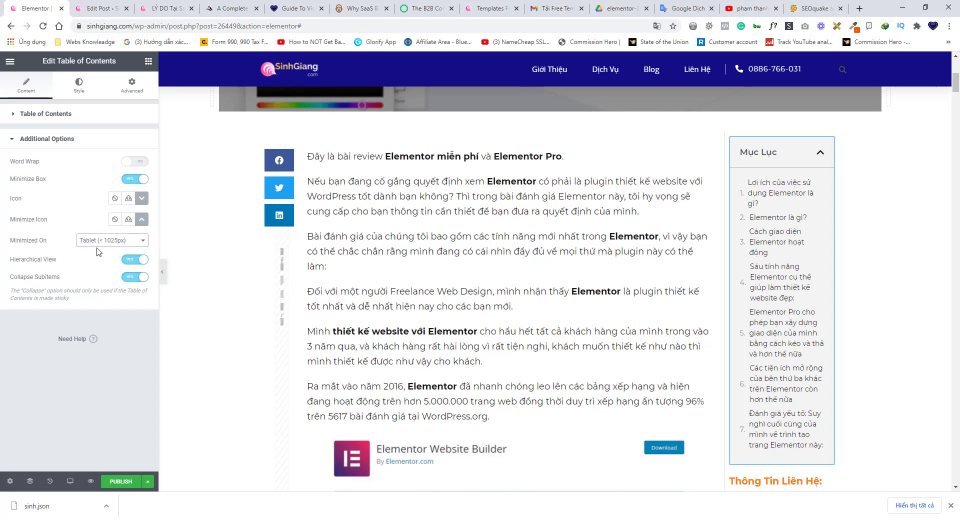
{"action": "left_click", "coordinate": [97, 258]}
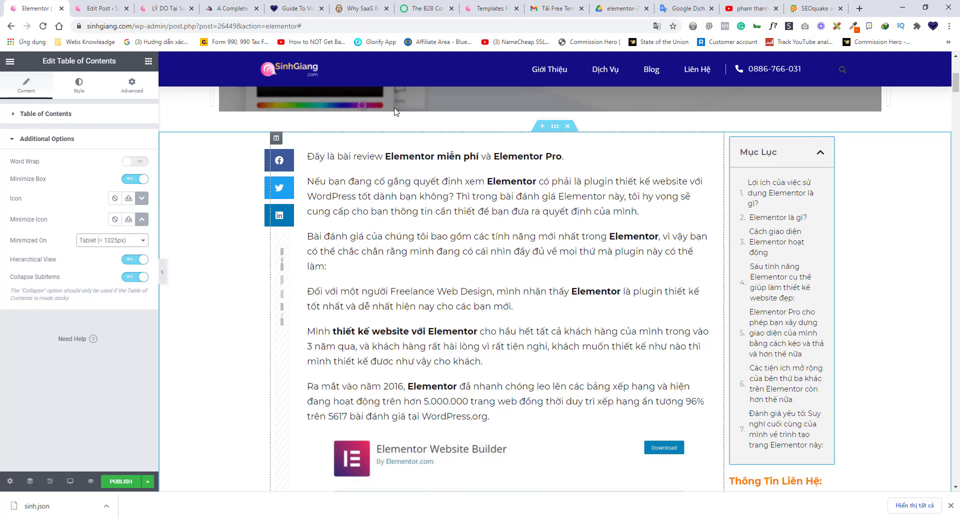
Try red #FF0000 as the Table of Contents box background color, and put #F3F3F3 back.
{"action": "left_click", "coordinate": [82, 91]}
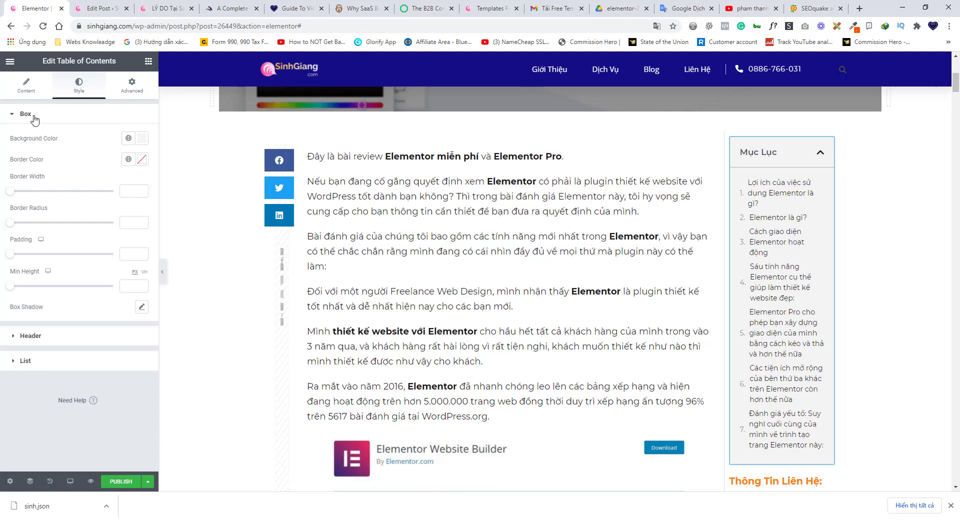
{"action": "left_click", "coordinate": [142, 138]}
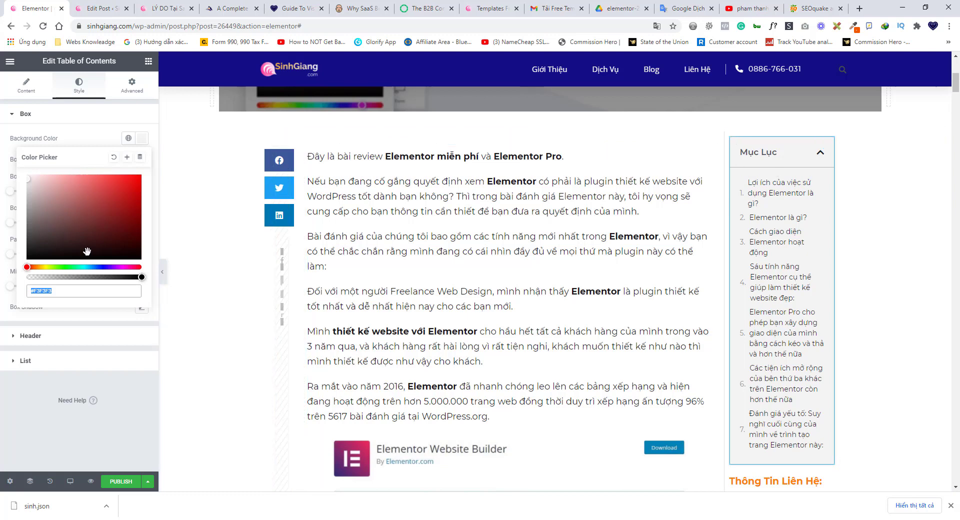
{"action": "left_click_drag", "start_coordinate": [88, 249], "coordinate": [149, 178]}
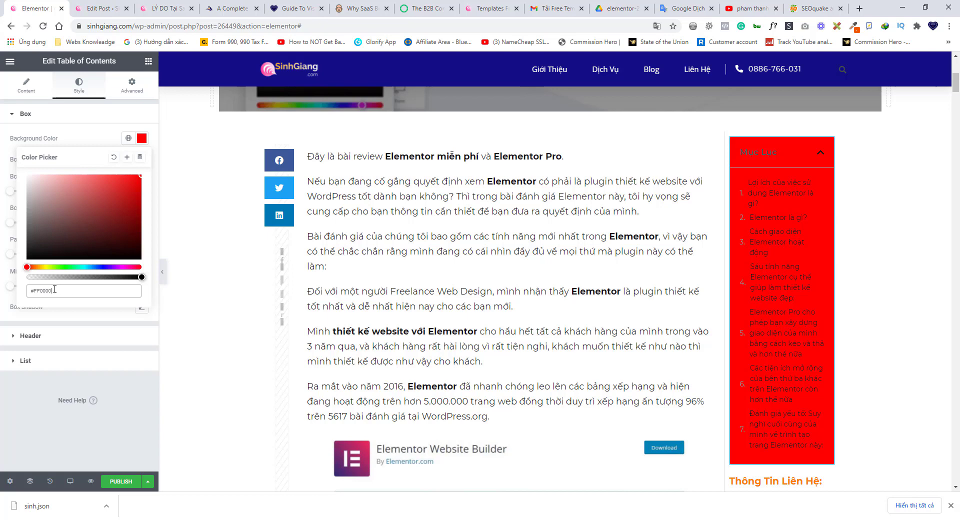
{"action": "left_click_drag", "start_coordinate": [55, 289], "coordinate": [16, 291]}
{"action": "key", "text": "BackSpace"}
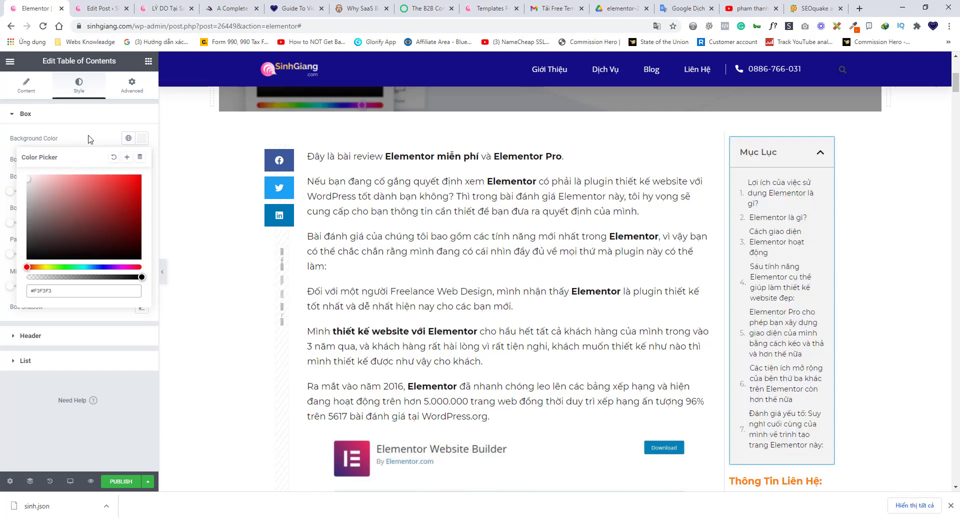
{"action": "left_click", "coordinate": [92, 138]}
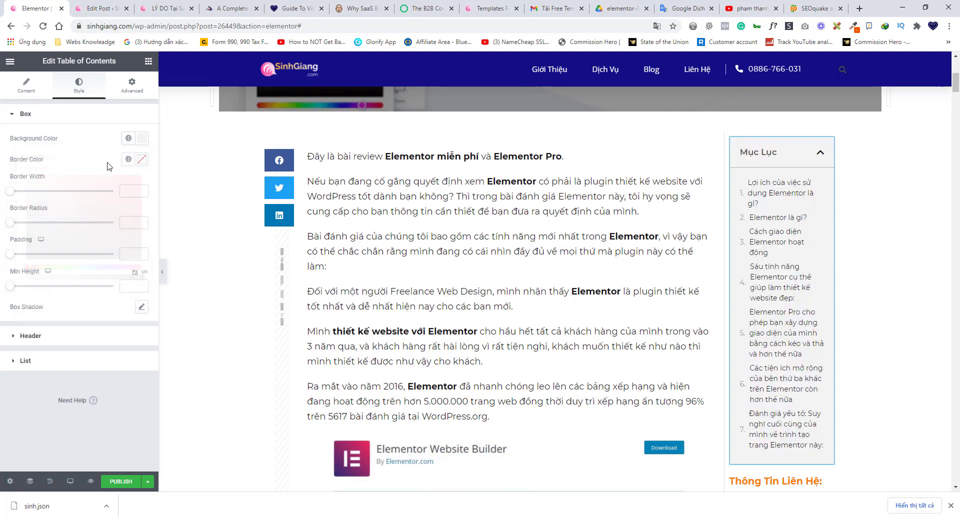
Try blue and red text colors for the Table of Contents header, and restore #54595F.
{"action": "left_click", "coordinate": [73, 338]}
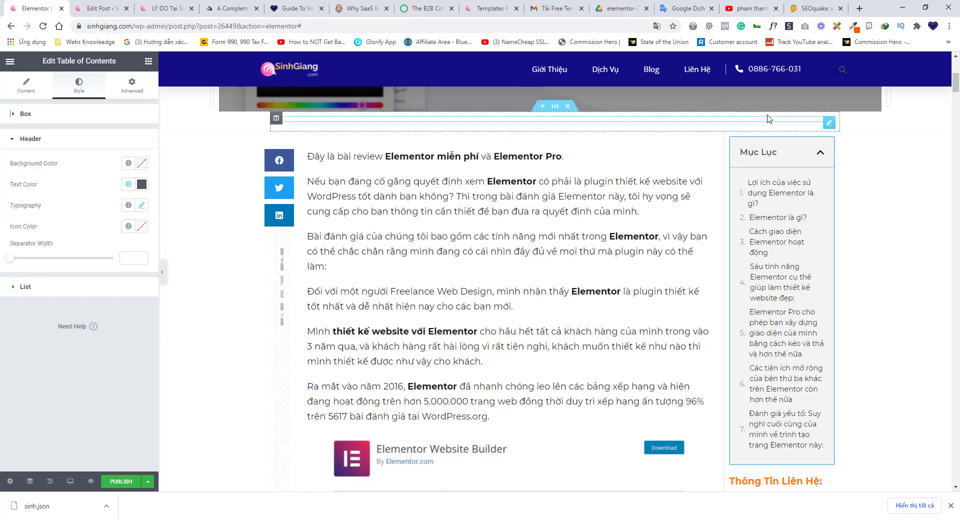
{"action": "left_click", "coordinate": [141, 184]}
{"action": "key", "text": "ctrl+c"}
{"action": "left_click_drag", "start_coordinate": [96, 255], "coordinate": [125, 281]}
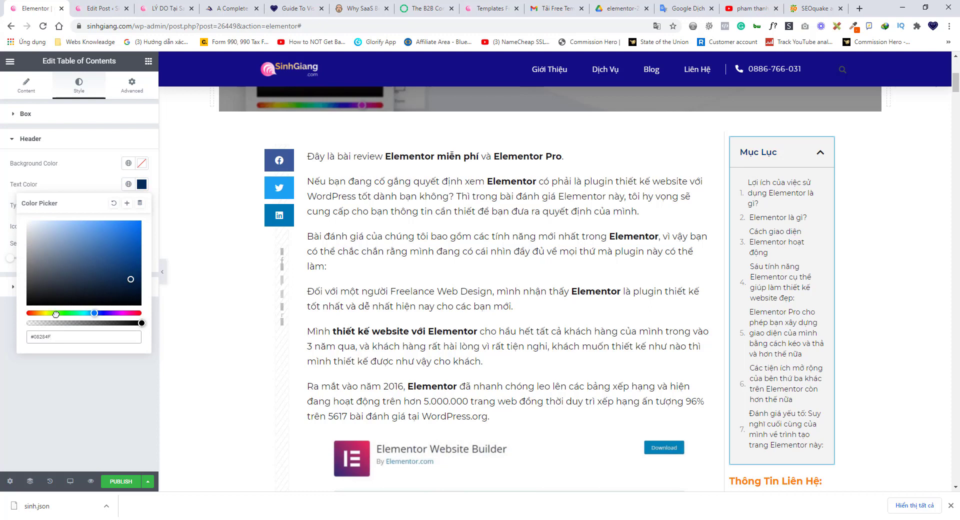
{"action": "left_click_drag", "start_coordinate": [56, 314], "coordinate": [28, 313]}
{"action": "left_click", "coordinate": [127, 241]}
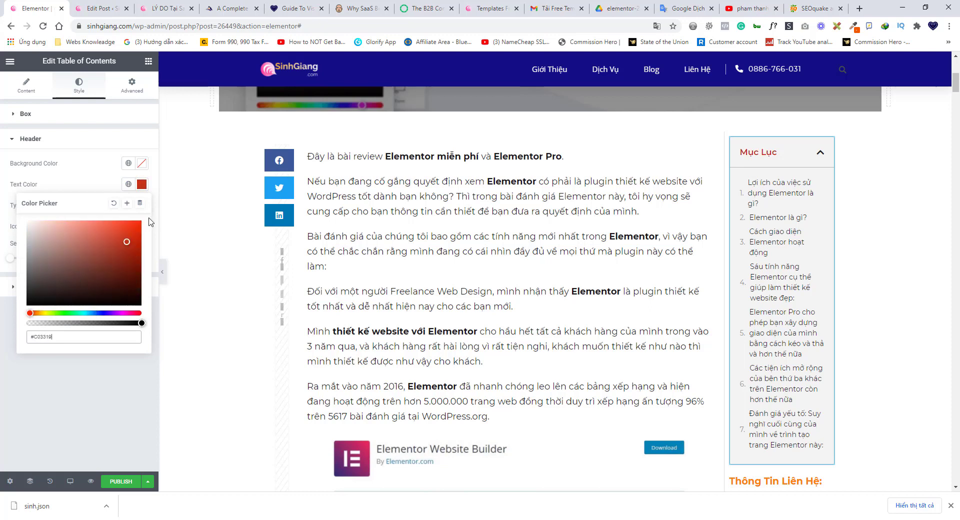
{"action": "left_click", "coordinate": [87, 184]}
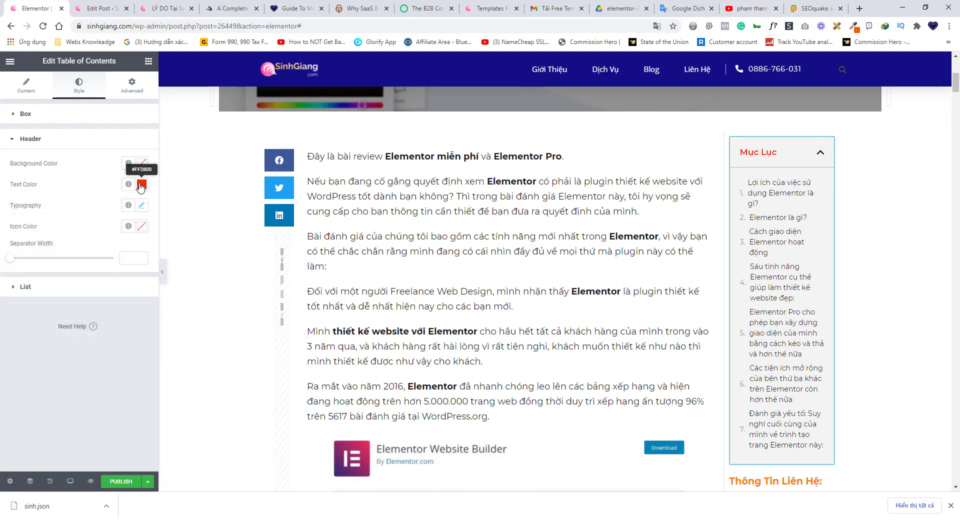
{"action": "left_click", "coordinate": [142, 185]}
{"action": "key", "text": "ctrl+v"}
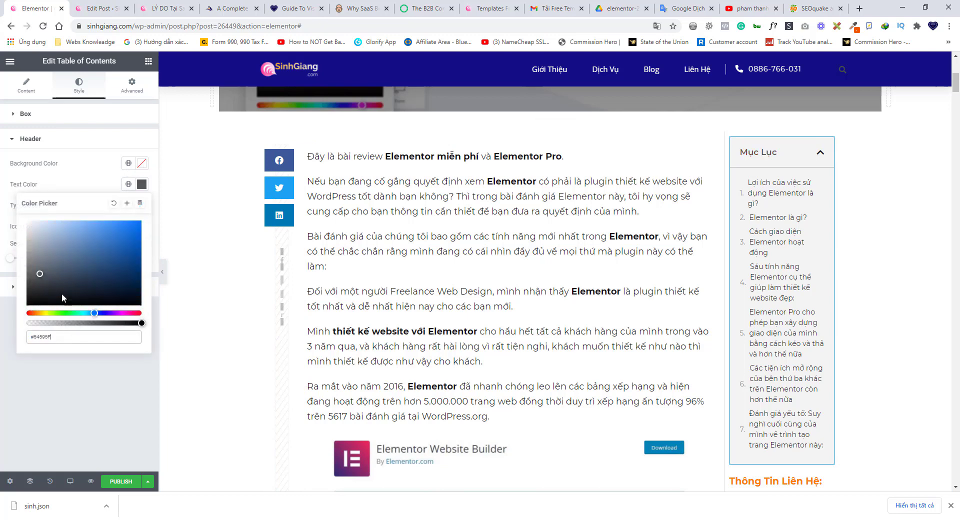
{"action": "left_click", "coordinate": [98, 185]}
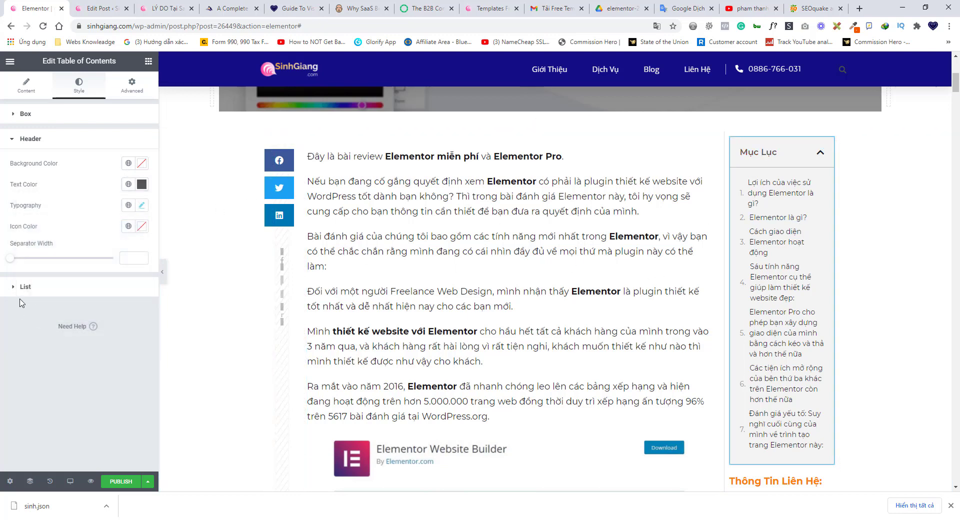
Review the Table of Contents list style, including the normal and hover text colors.
{"action": "left_click", "coordinate": [44, 288]}
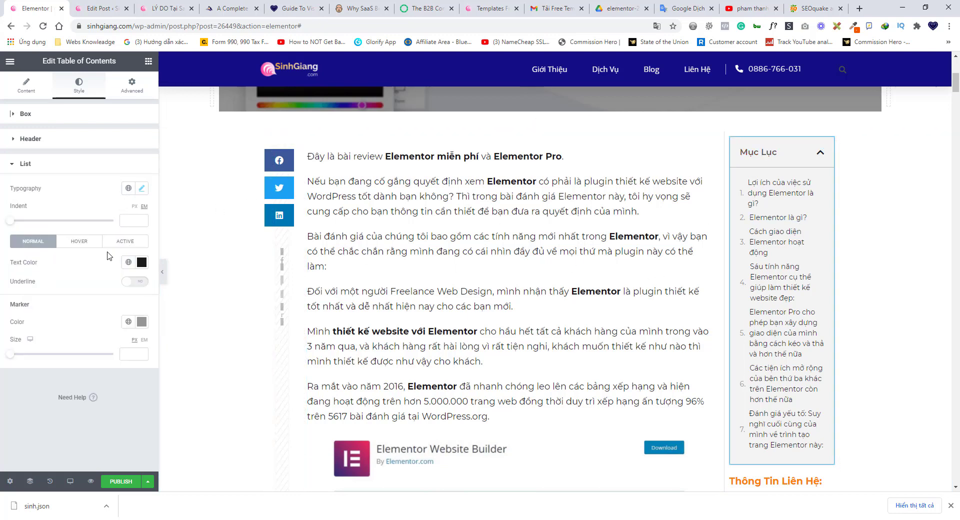
{"action": "left_click", "coordinate": [141, 263]}
{"action": "left_click", "coordinate": [141, 264]}
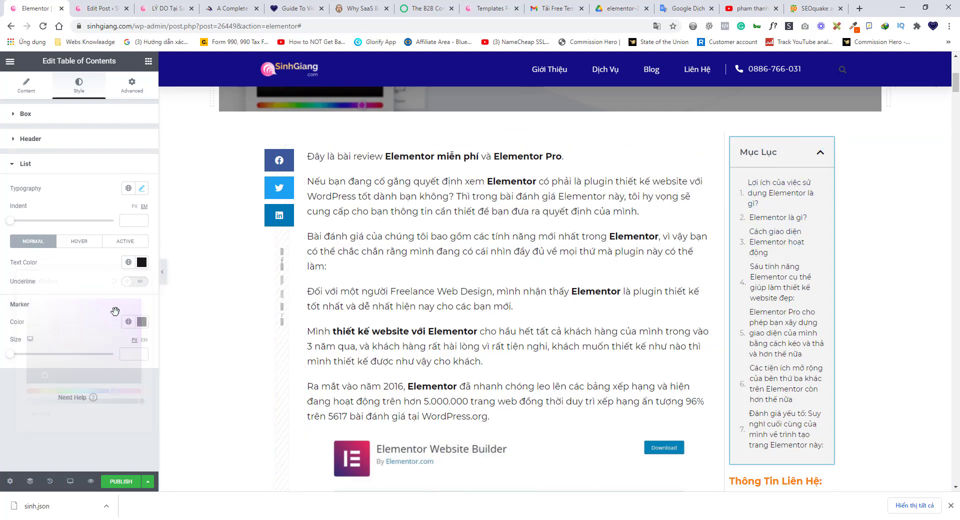
{"action": "left_click", "coordinate": [141, 265]}
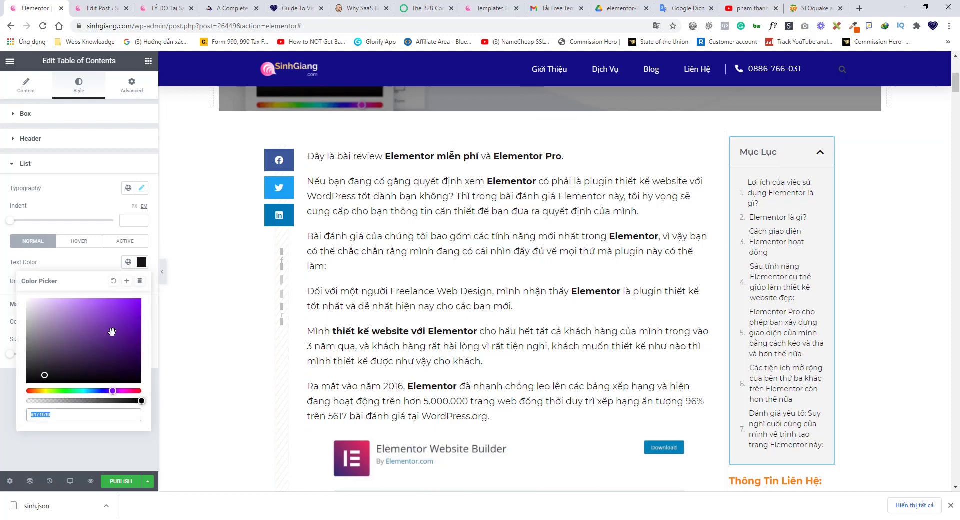
{"action": "left_click", "coordinate": [95, 269]}
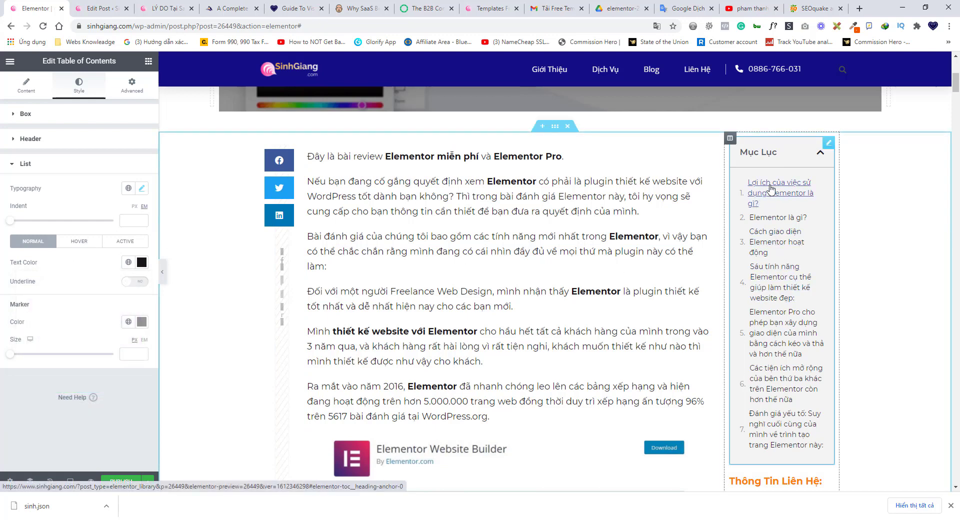
{"action": "left_click", "coordinate": [80, 242]}
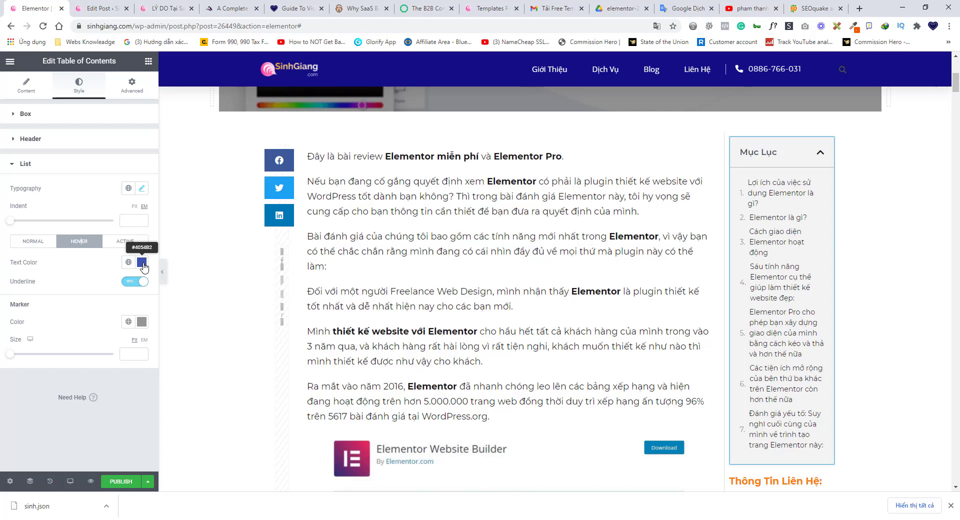
{"action": "left_click", "coordinate": [143, 265]}
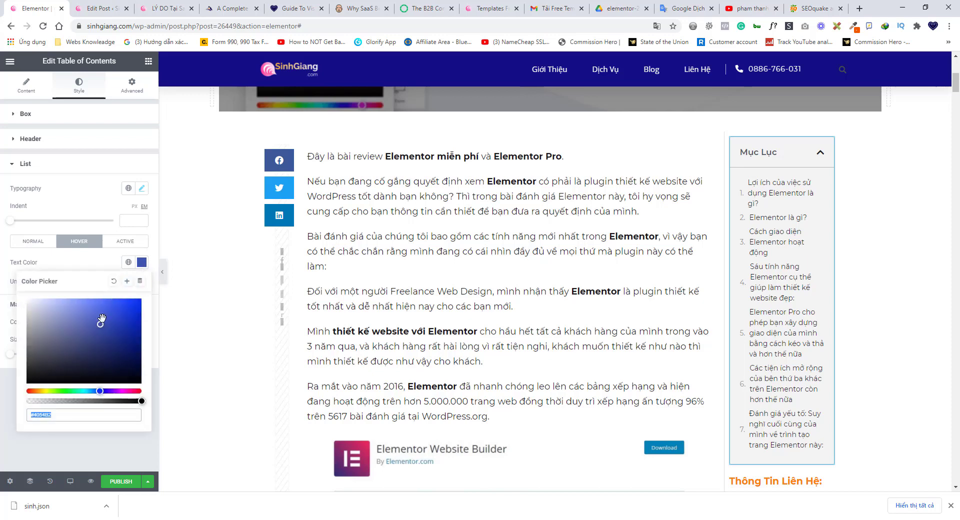
{"action": "left_click", "coordinate": [96, 264]}
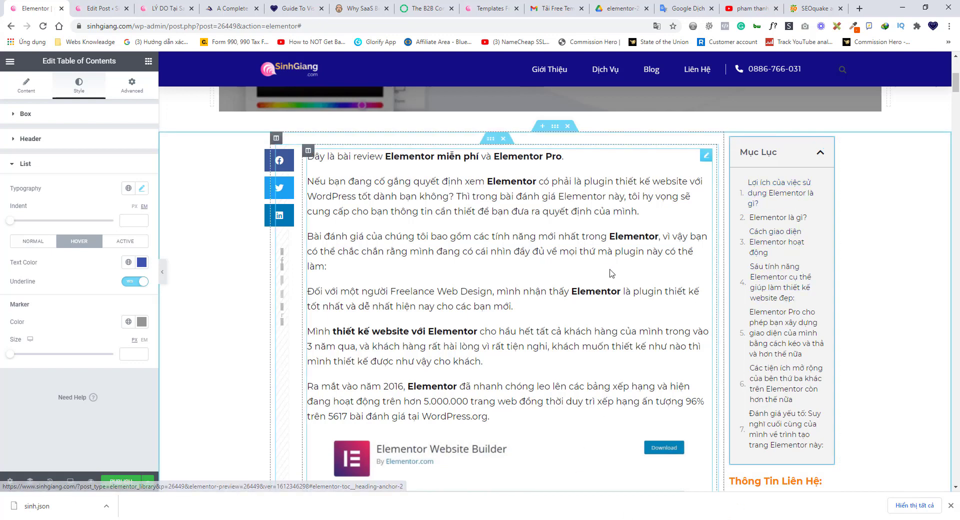
Open the contact information text widget below the table of contents and check its position along the whole post.
{"action": "scroll", "coordinate": [628, 323], "scroll_direction": "down", "scroll_amount": 6}
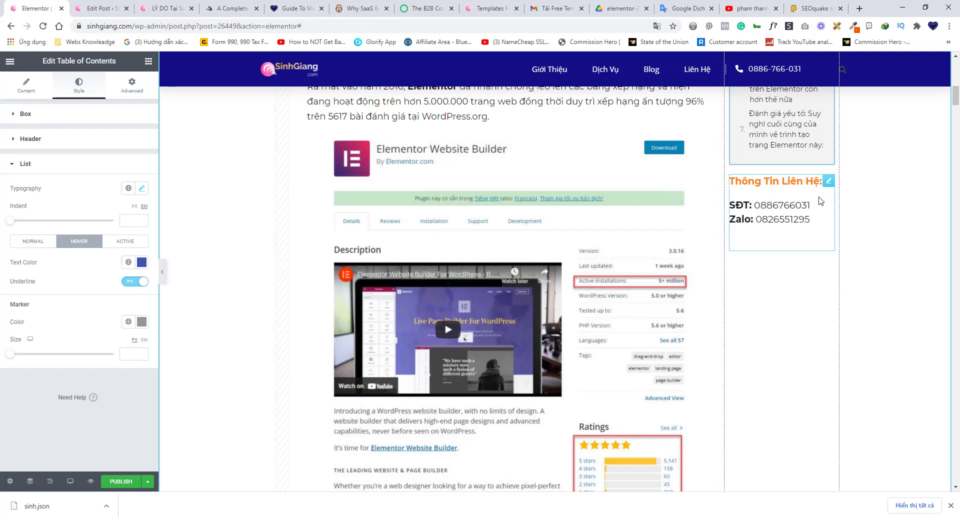
{"action": "left_click", "coordinate": [829, 181]}
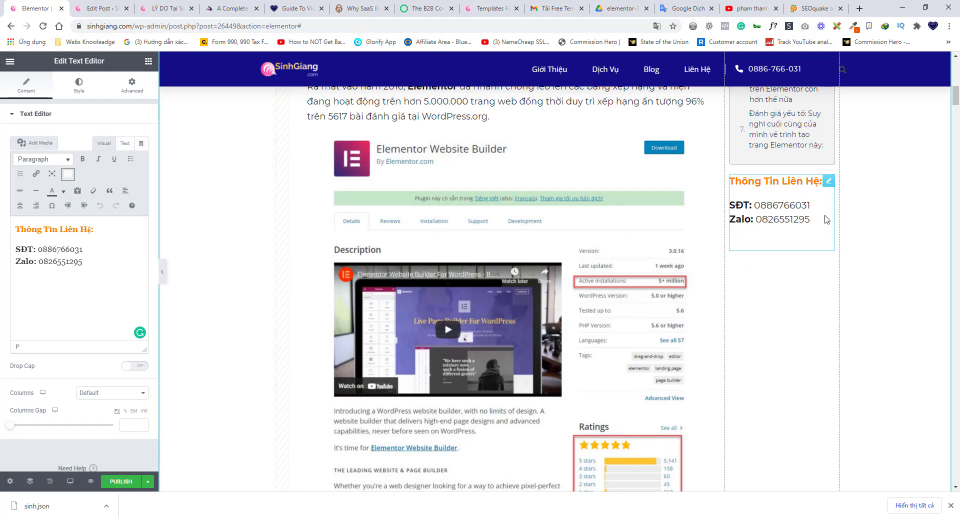
{"action": "scroll", "coordinate": [710, 320], "scroll_direction": "down", "scroll_amount": 18}
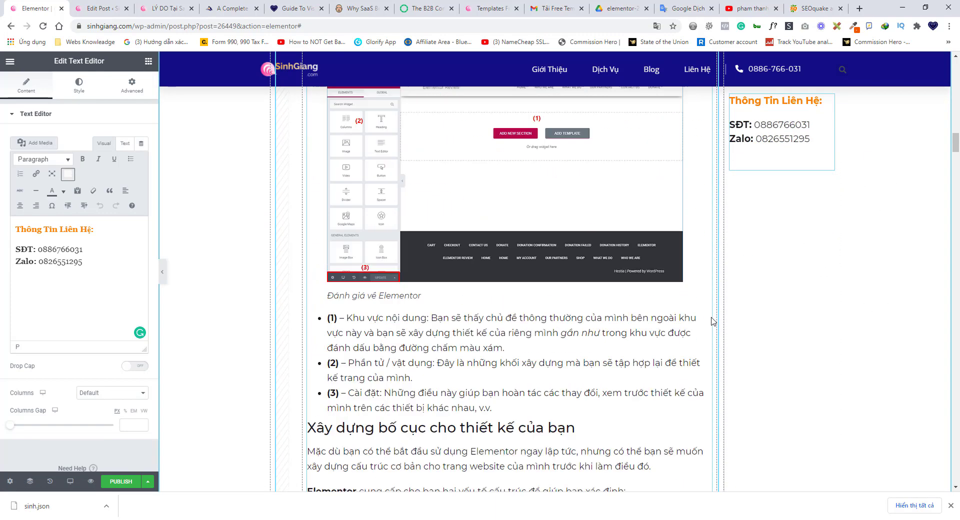
{"action": "scroll", "coordinate": [713, 321], "scroll_direction": "down", "scroll_amount": 20}
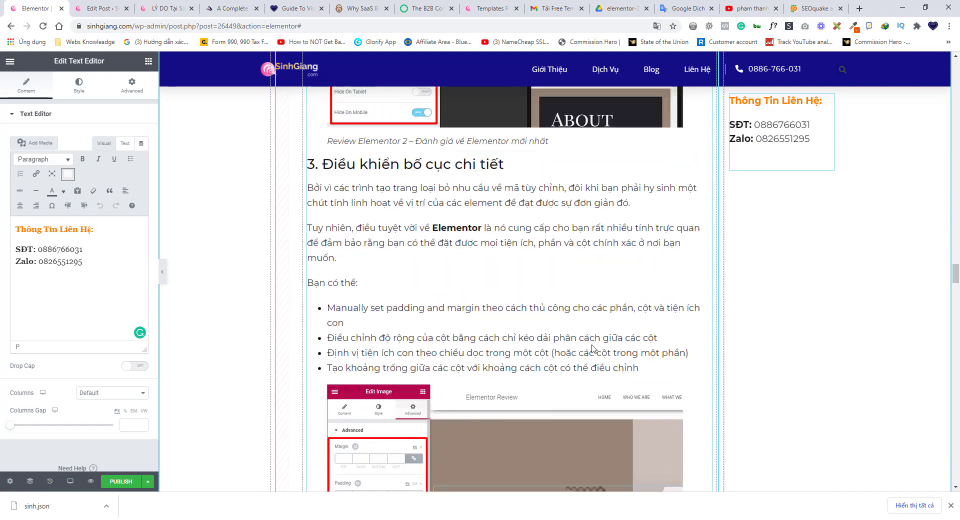
{"action": "scroll", "coordinate": [592, 349], "scroll_direction": "down", "scroll_amount": 20}
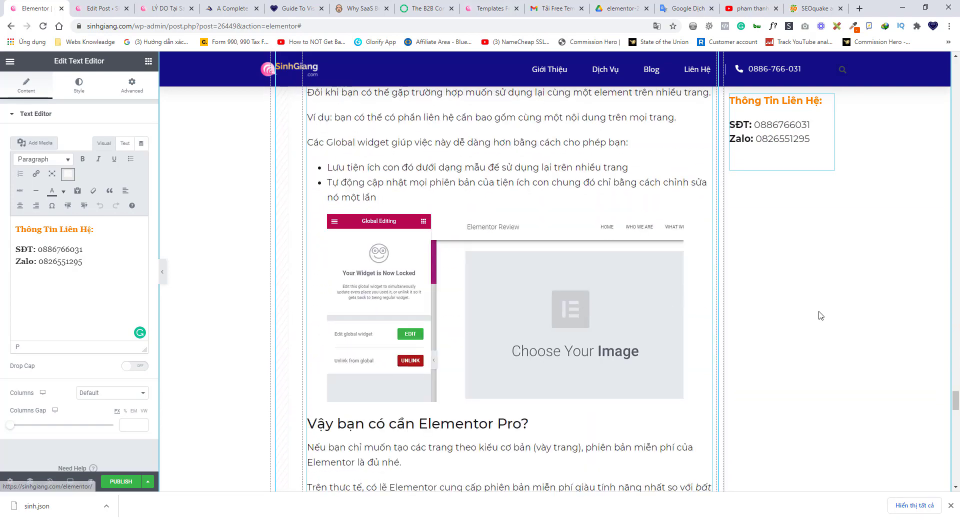
{"action": "scroll", "coordinate": [820, 315], "scroll_direction": "down", "scroll_amount": 20}
Review the content settings of the Chia Sẻ text, the Share Buttons and the Author Box below the post.
{"action": "scroll", "coordinate": [475, 274], "scroll_direction": "up", "scroll_amount": 8}
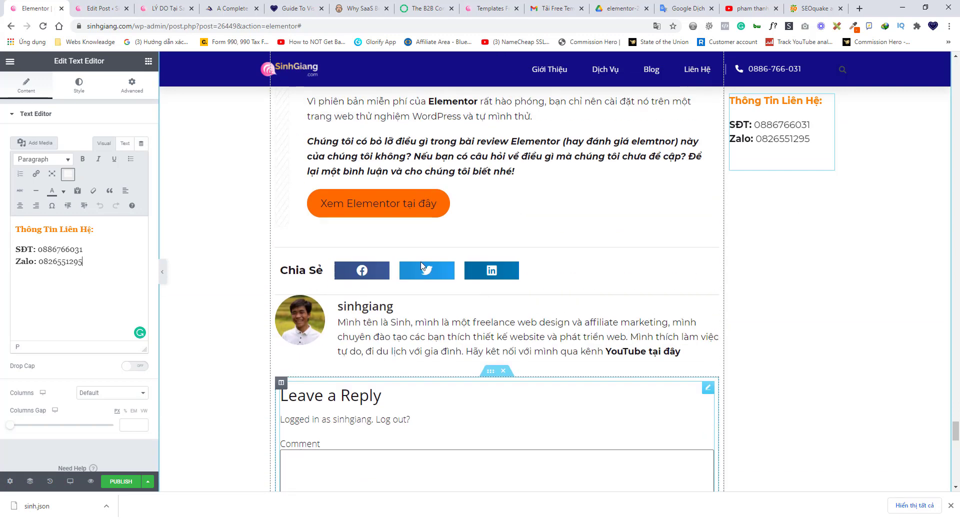
{"action": "scroll", "coordinate": [421, 265], "scroll_direction": "up", "scroll_amount": 1}
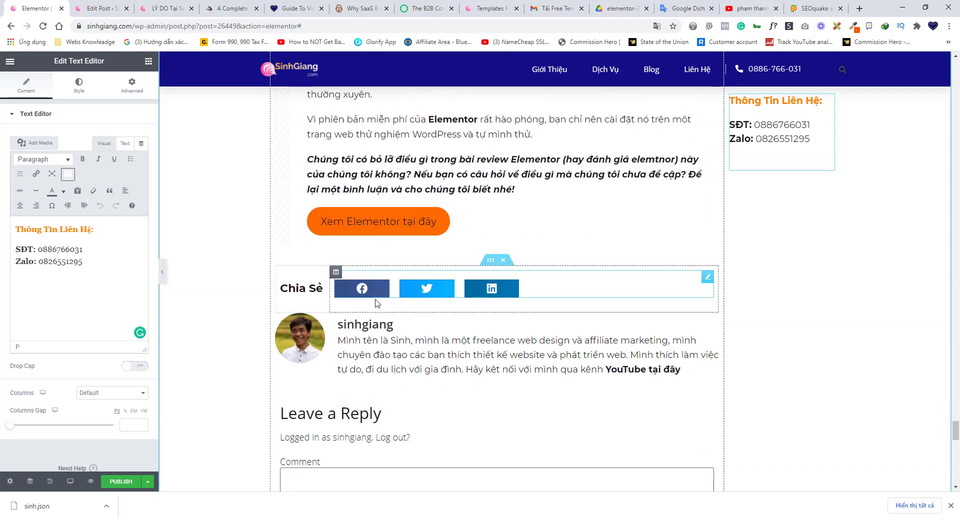
{"action": "left_click", "coordinate": [303, 294]}
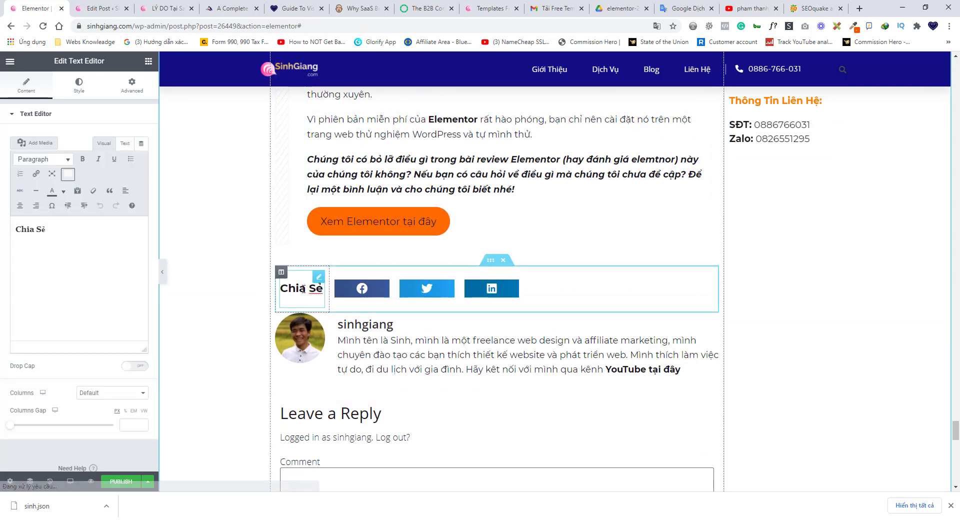
{"action": "left_click", "coordinate": [579, 295]}
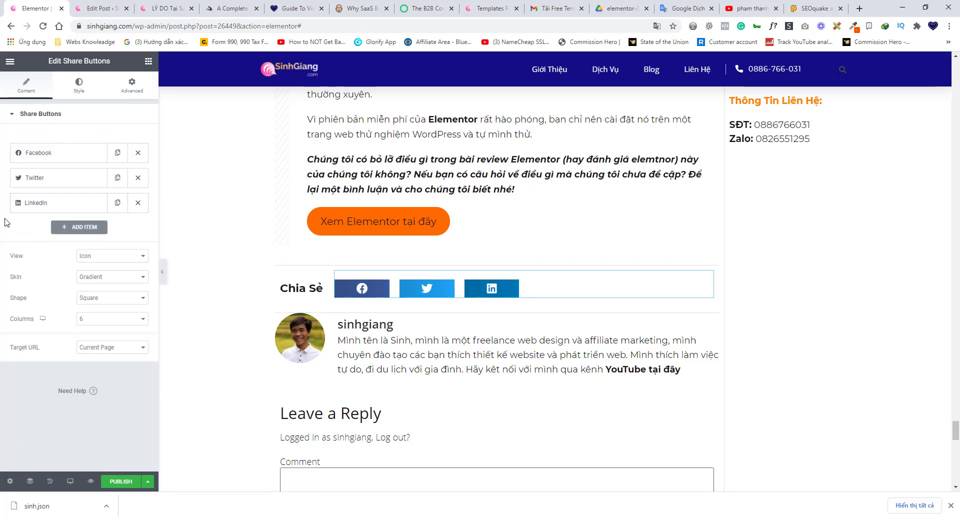
{"action": "left_click", "coordinate": [290, 290]}
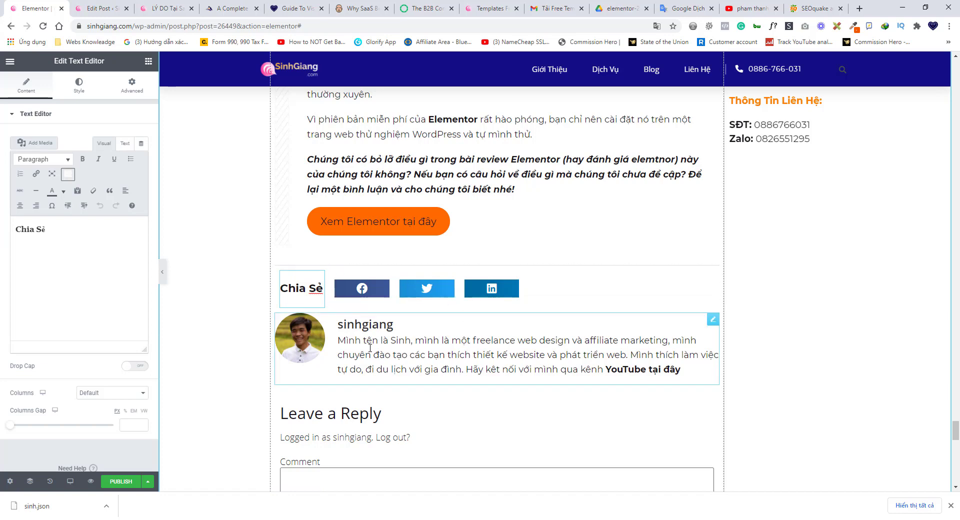
{"action": "scroll", "coordinate": [533, 353], "scroll_direction": "down", "scroll_amount": 1}
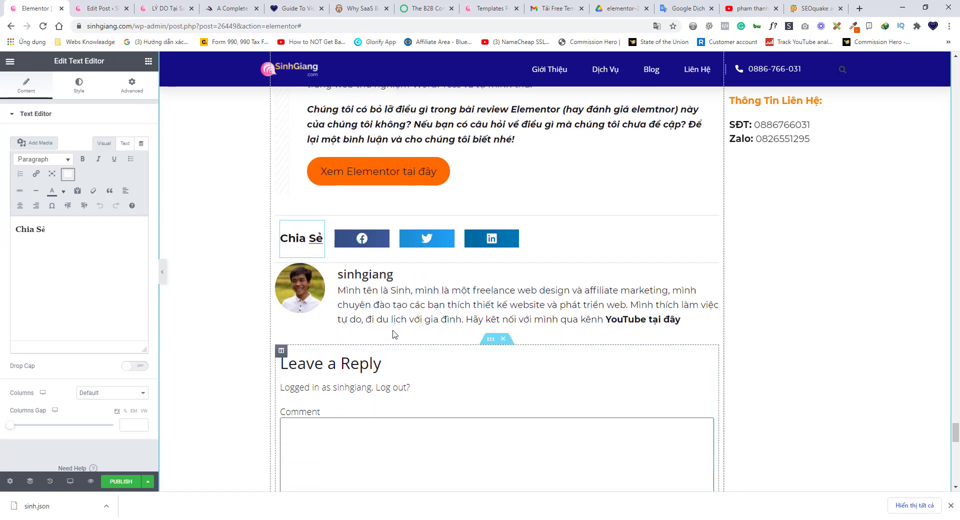
{"action": "left_click", "coordinate": [307, 285]}
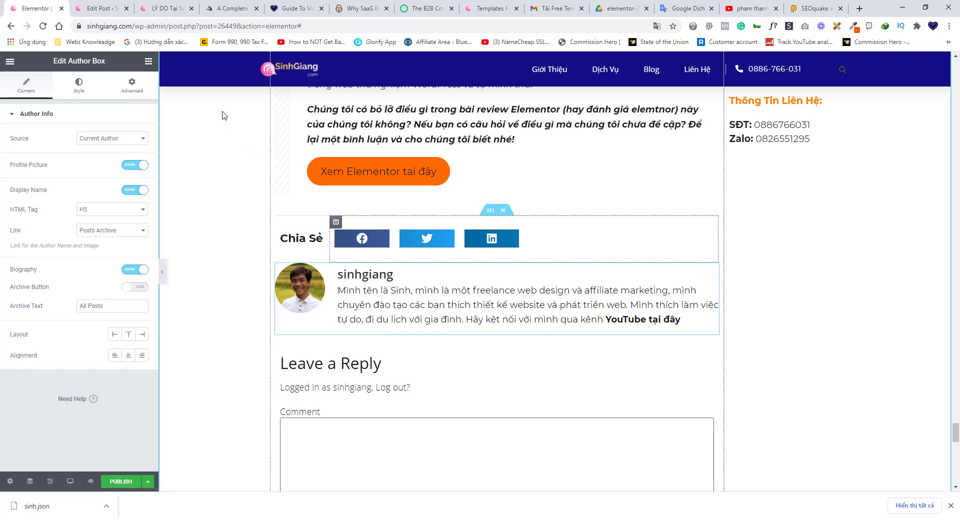
Open the administrator's user profile from the WordPress dashboard and go to its Biographical Info section.
{"action": "left_click", "coordinate": [165, 8]}
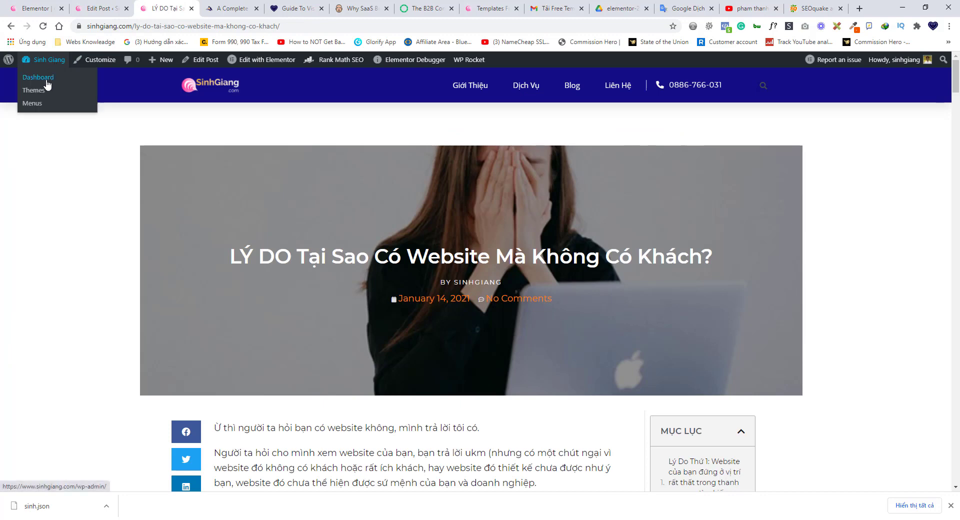
{"action": "left_click", "coordinate": [46, 78]}
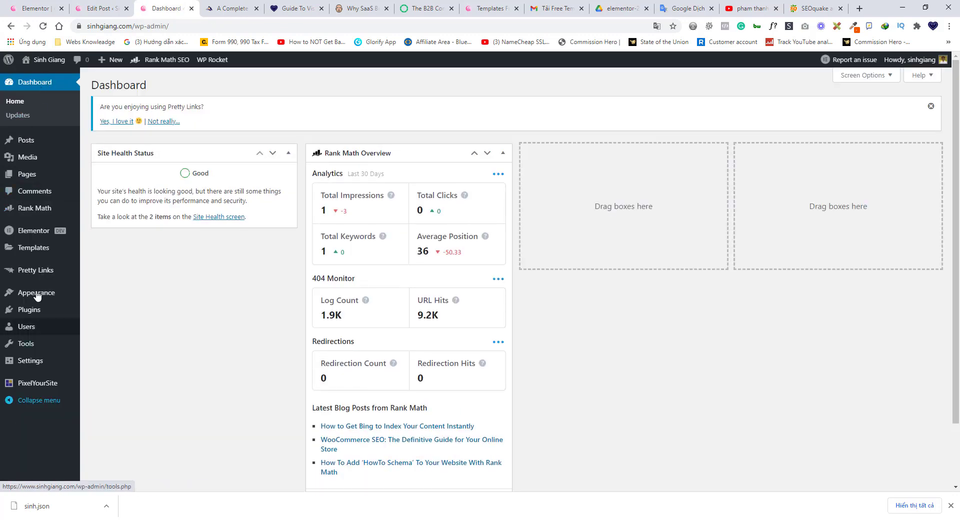
{"action": "left_click", "coordinate": [35, 330]}
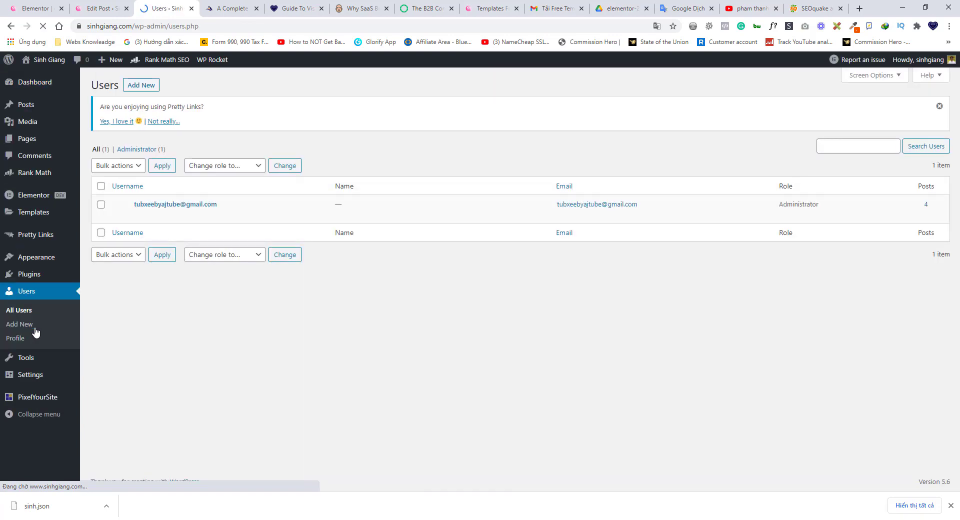
{"action": "mouse_move", "coordinate": [138, 216]}
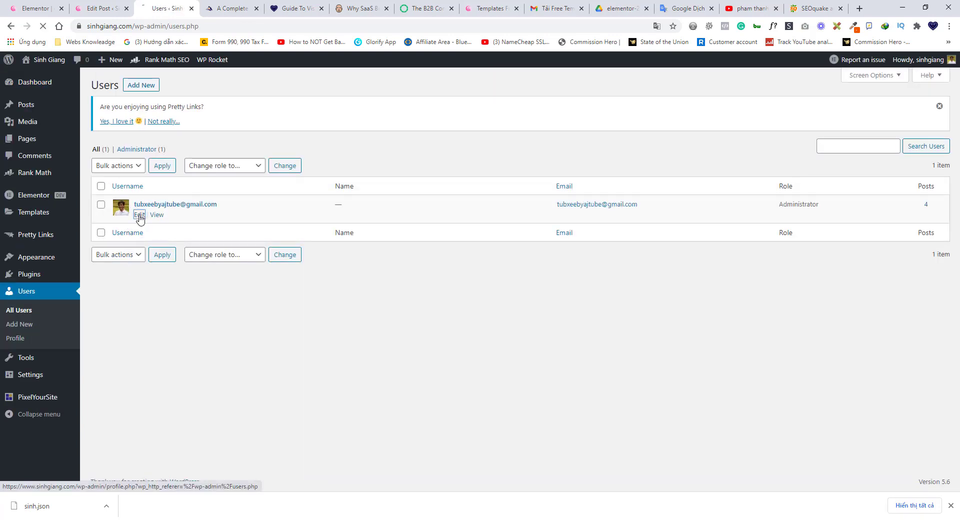
{"action": "left_click", "coordinate": [140, 216]}
{"action": "scroll", "coordinate": [248, 267], "scroll_direction": "down", "scroll_amount": 4}
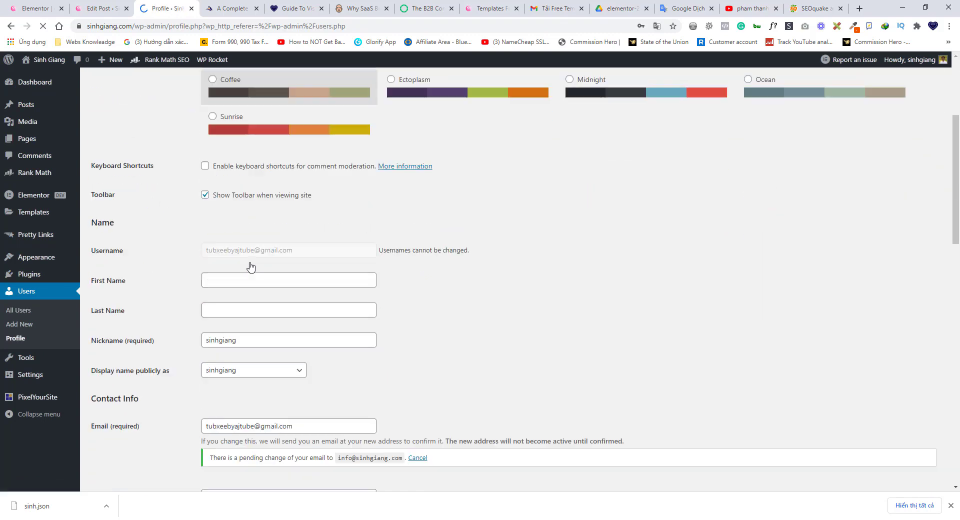
{"action": "scroll", "coordinate": [250, 267], "scroll_direction": "down", "scroll_amount": 9}
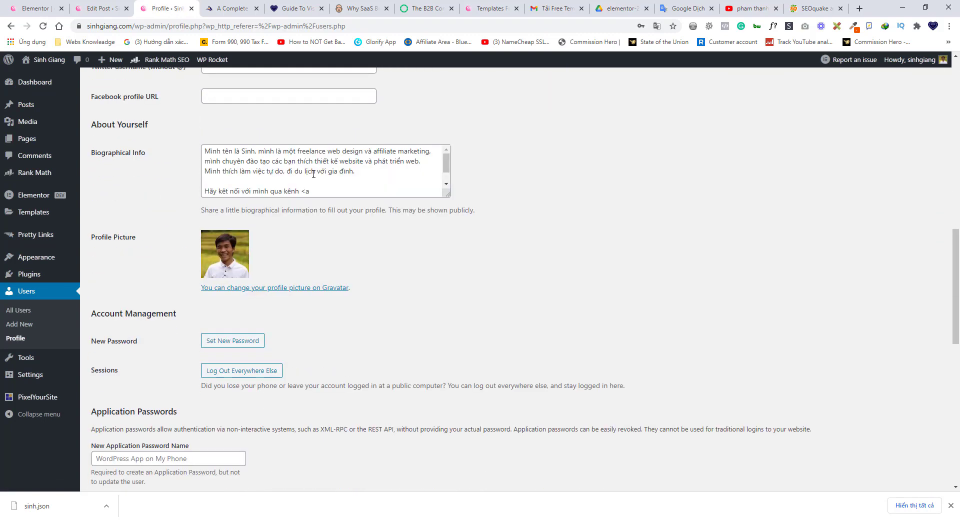
Select the Biographical Info text in the profile and compare it with the biography in the template's author box.
{"action": "scroll", "coordinate": [313, 174], "scroll_direction": "up", "scroll_amount": 2}
{"action": "scroll", "coordinate": [317, 276], "scroll_direction": "down", "scroll_amount": 1}
{"action": "scroll", "coordinate": [317, 273], "scroll_direction": "up", "scroll_amount": 1}
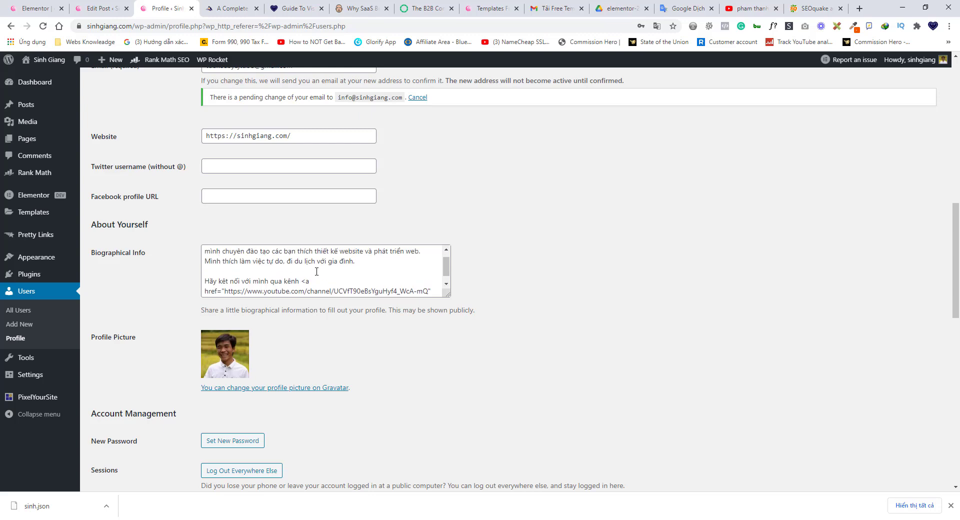
{"action": "left_click", "coordinate": [207, 253]}
{"action": "key", "text": "ctrl+a"}
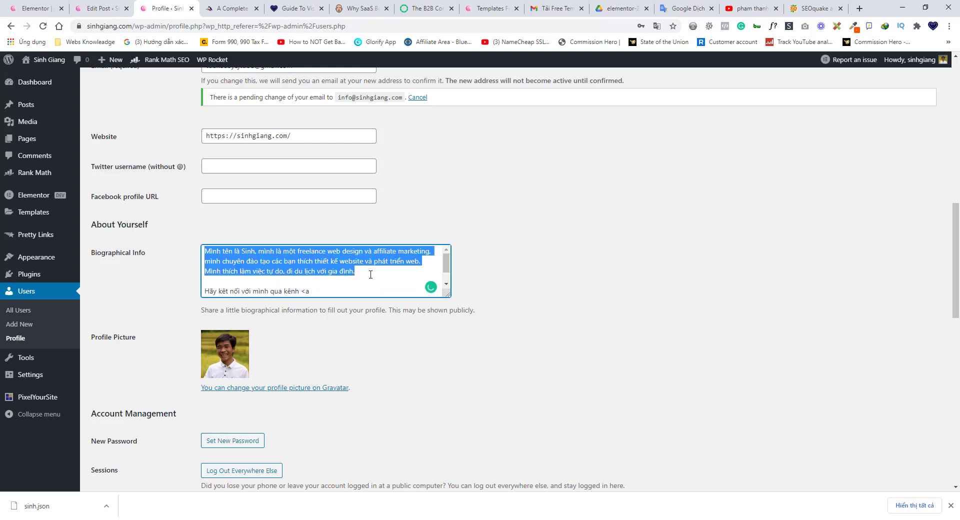
{"action": "key", "text": "ctrl+c"}
{"action": "left_click", "coordinate": [103, 4]}
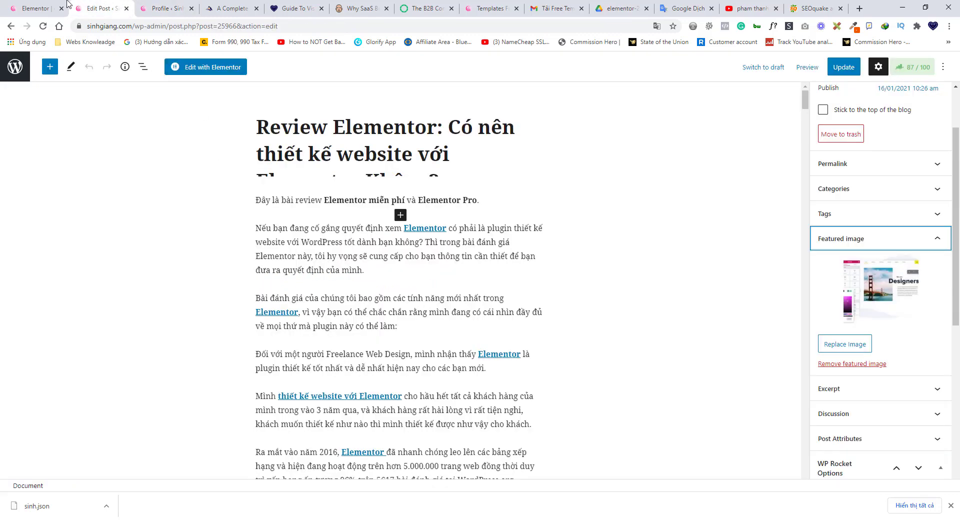
{"action": "key", "text": "ctrl+shift+Tab"}
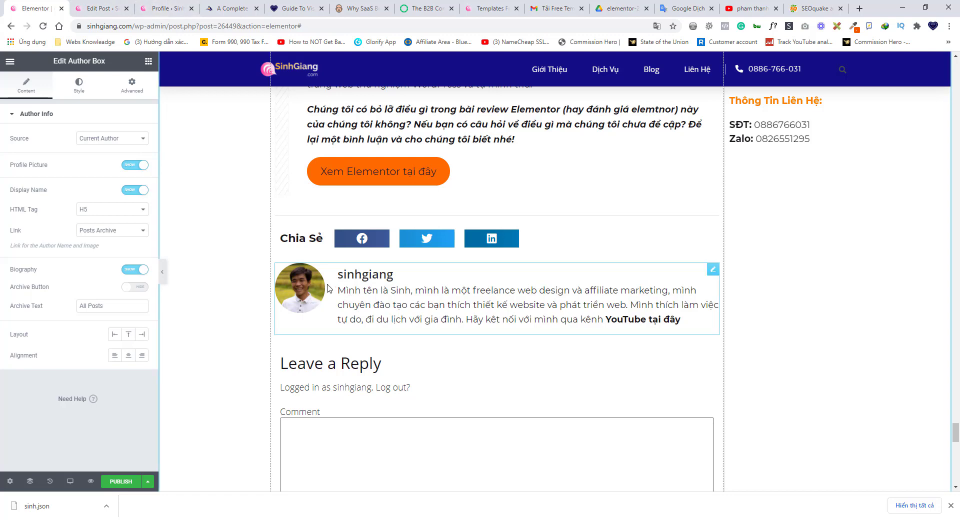
Place the profile tab beside the Elementor tab, check the profile picture and nickname, and return to the template.
{"action": "left_click_drag", "start_coordinate": [165, 8], "coordinate": [103, 8]}
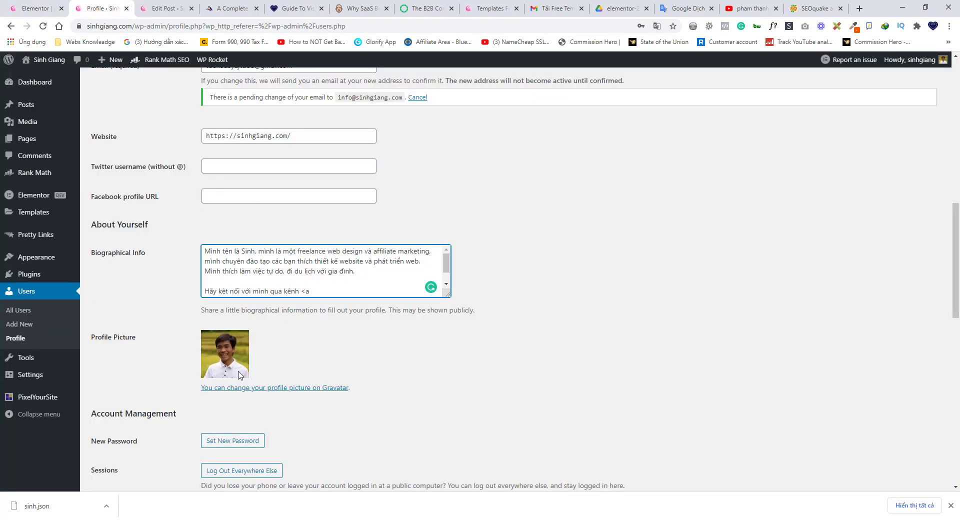
{"action": "scroll", "coordinate": [239, 375], "scroll_direction": "up", "scroll_amount": 3}
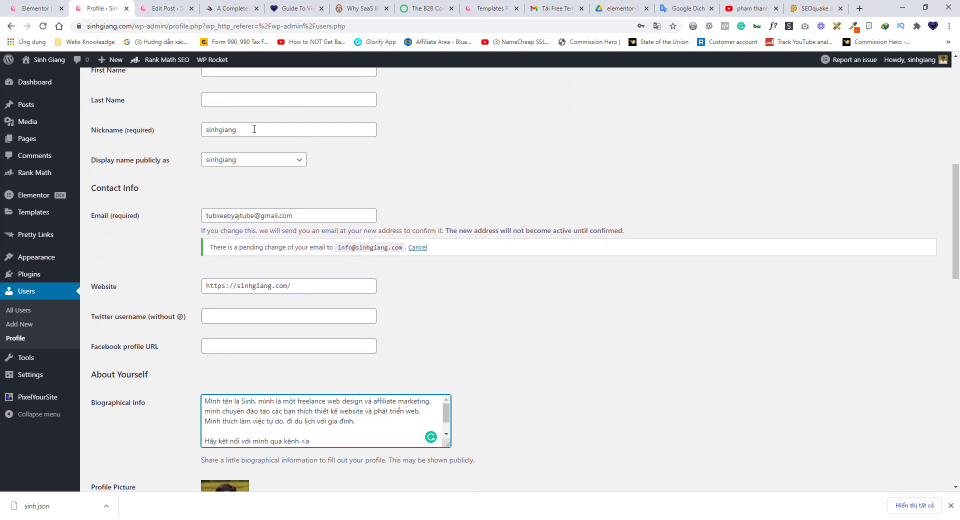
{"action": "left_click", "coordinate": [256, 129]}
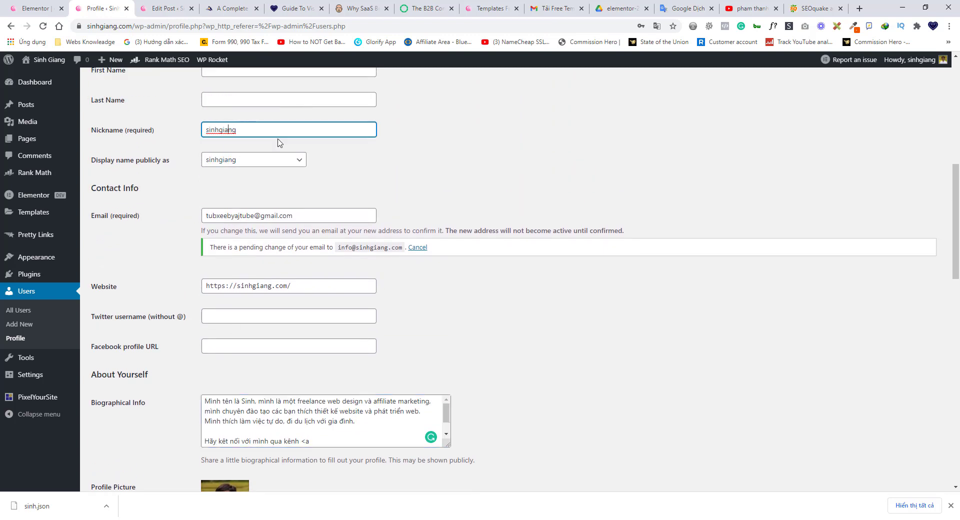
{"action": "left_click", "coordinate": [38, 4]}
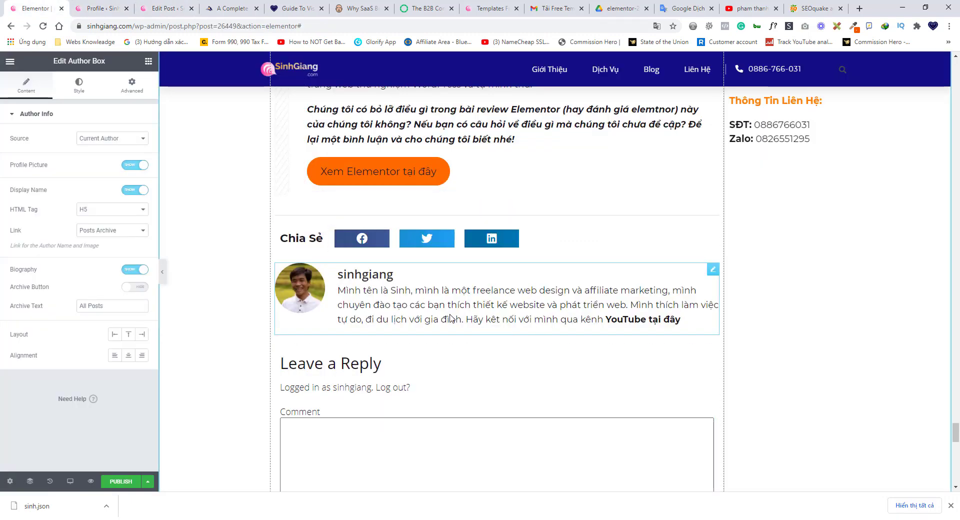
Review the content settings of the Post Comments widget and the sections below the author box.
{"action": "scroll", "coordinate": [334, 338], "scroll_direction": "down", "scroll_amount": 2}
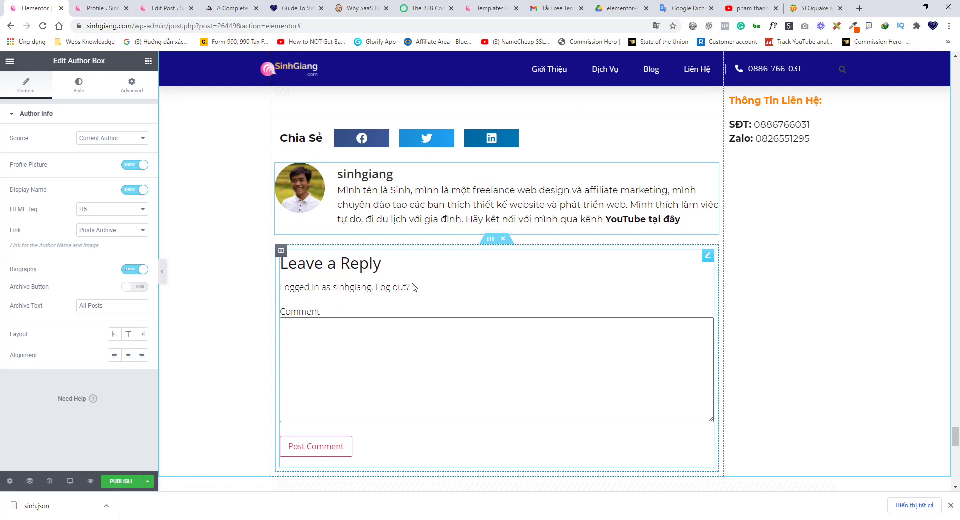
{"action": "left_click", "coordinate": [455, 292]}
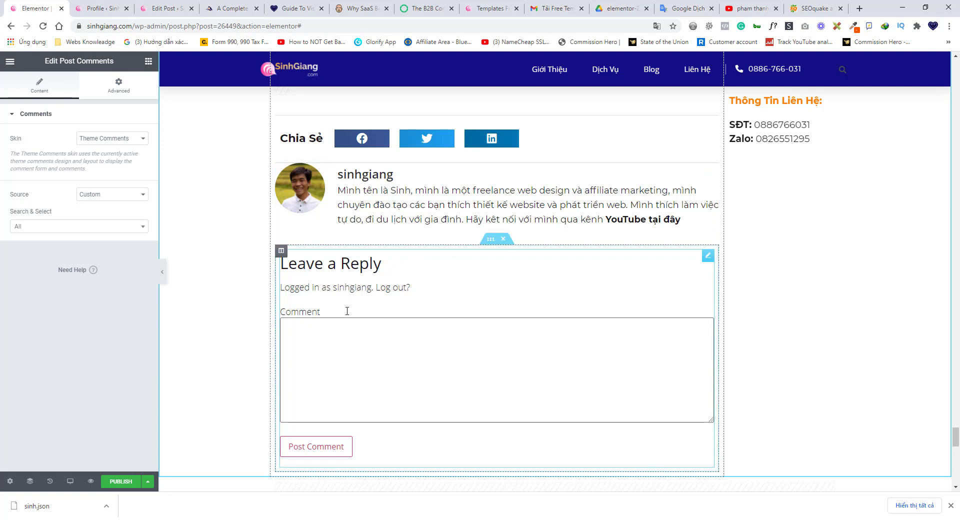
{"action": "scroll", "coordinate": [386, 390], "scroll_direction": "down", "scroll_amount": 1}
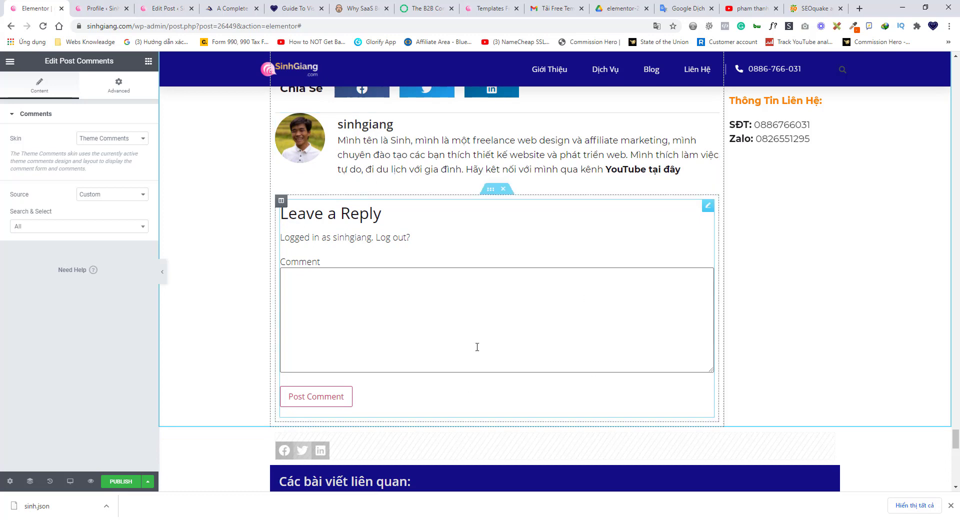
{"action": "scroll", "coordinate": [492, 246], "scroll_direction": "up", "scroll_amount": 1}
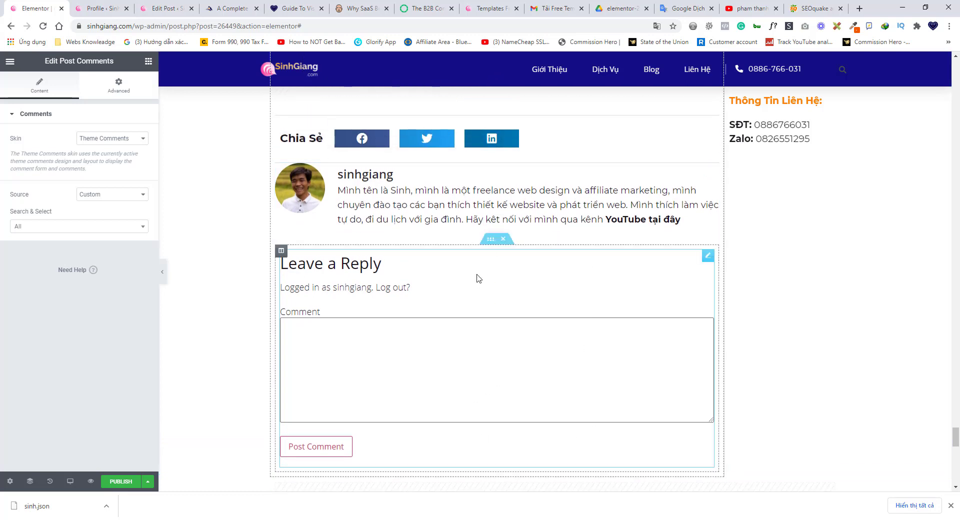
{"action": "mouse_move", "coordinate": [487, 241]}
{"action": "left_mouse_down"}
{"action": "mouse_move", "coordinate": [495, 239]}
{"action": "mouse_move", "coordinate": [485, 243]}
{"action": "left_mouse_up"}
{"action": "scroll", "coordinate": [396, 366], "scroll_direction": "down", "scroll_amount": 2}
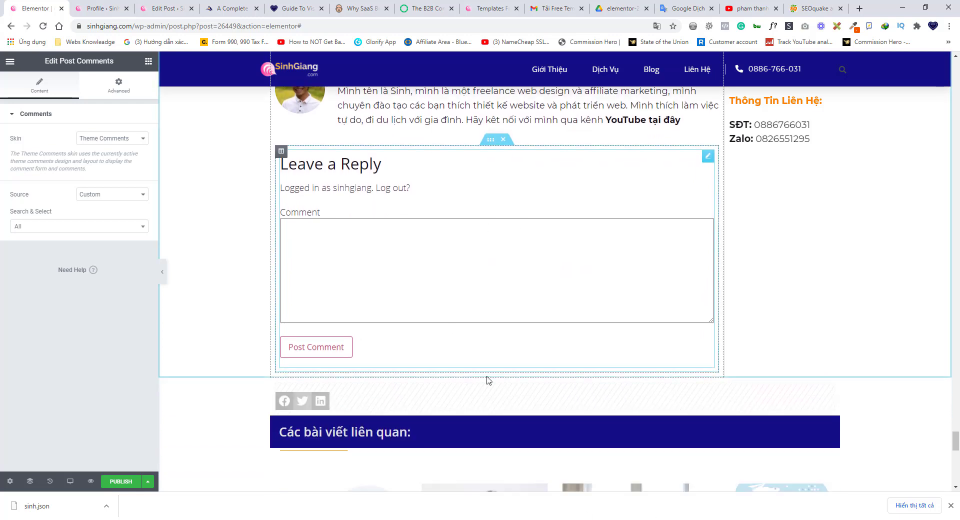
{"action": "scroll", "coordinate": [395, 357], "scroll_direction": "down", "scroll_amount": 2}
{"action": "scroll", "coordinate": [395, 357], "scroll_direction": "down", "scroll_amount": 1}
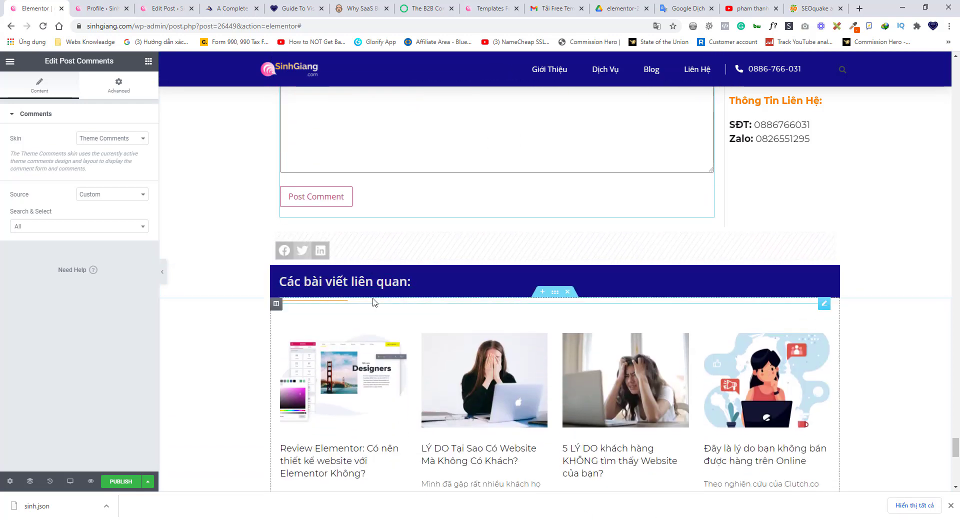
Try editing the "Các bài viết liên quan:" heading text directly on the page, and remove the trial characters.
{"action": "left_click", "coordinate": [358, 282]}
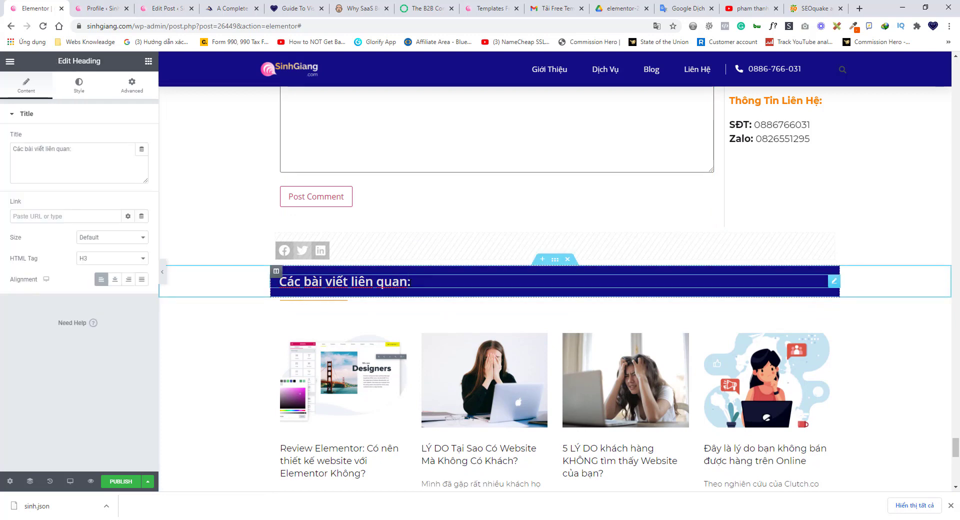
{"action": "left_click_drag", "start_coordinate": [411, 282], "coordinate": [335, 283]}
{"action": "left_click", "coordinate": [340, 294]}
{"action": "type", "text": "câfaff"}
{"action": "key", "text": "BackSpace"}
{"action": "key", "text": "BackSpace"}
{"action": "key", "text": "BackSpace"}
{"action": "key", "text": "BackSpace"}
{"action": "key", "text": "BackSpace"}
{"action": "key", "text": "BackSpace"}
Set the related Posts widget to 3 columns and 3 posts per page.
{"action": "scroll", "coordinate": [442, 285], "scroll_direction": "down", "scroll_amount": 2}
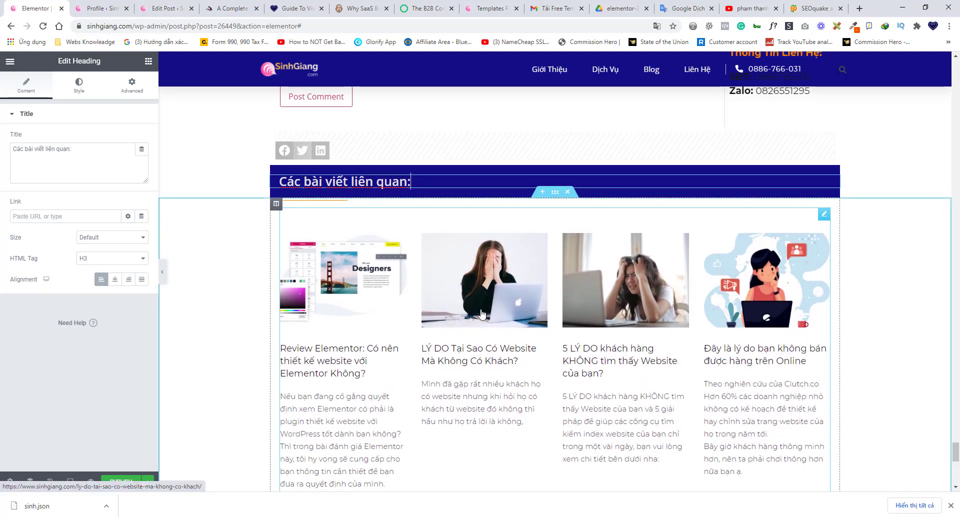
{"action": "left_click", "coordinate": [573, 303]}
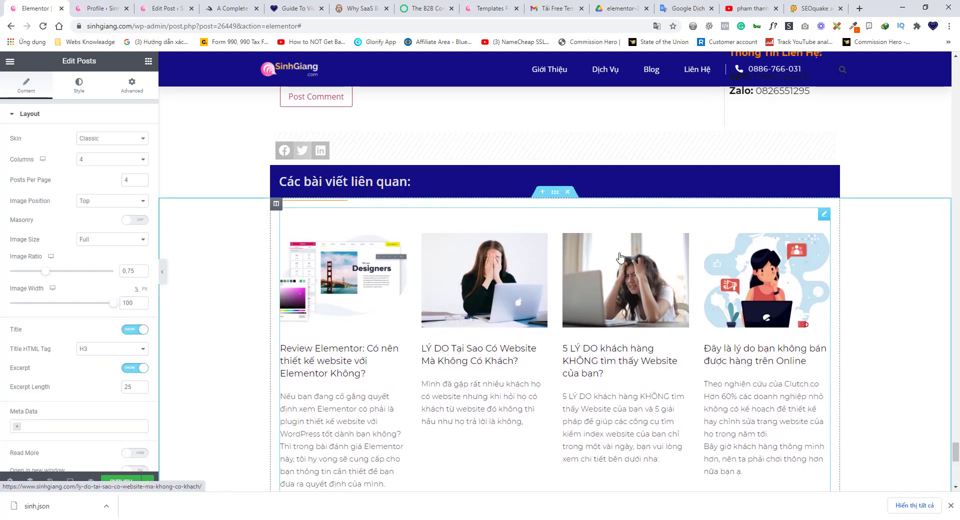
{"action": "scroll", "coordinate": [745, 288], "scroll_direction": "down", "scroll_amount": 2}
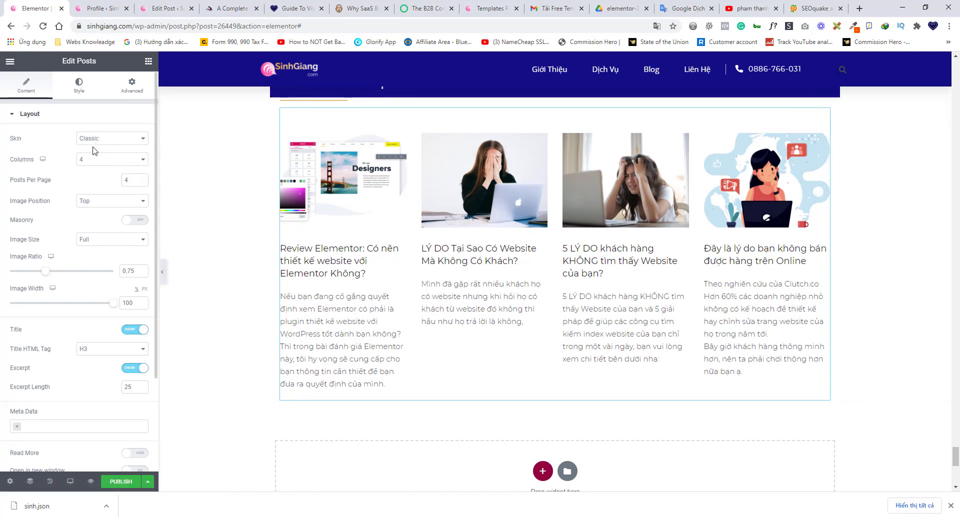
{"action": "left_click", "coordinate": [99, 165]}
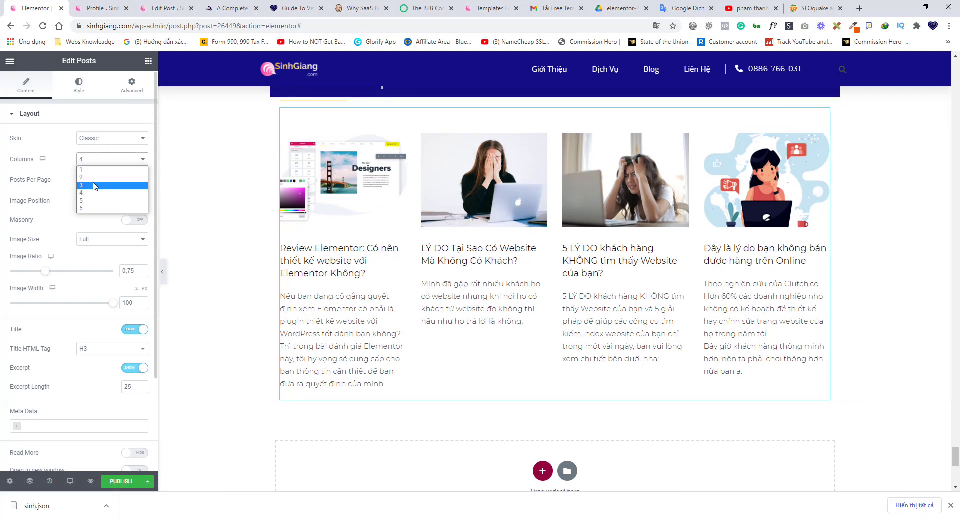
{"action": "left_click", "coordinate": [101, 186]}
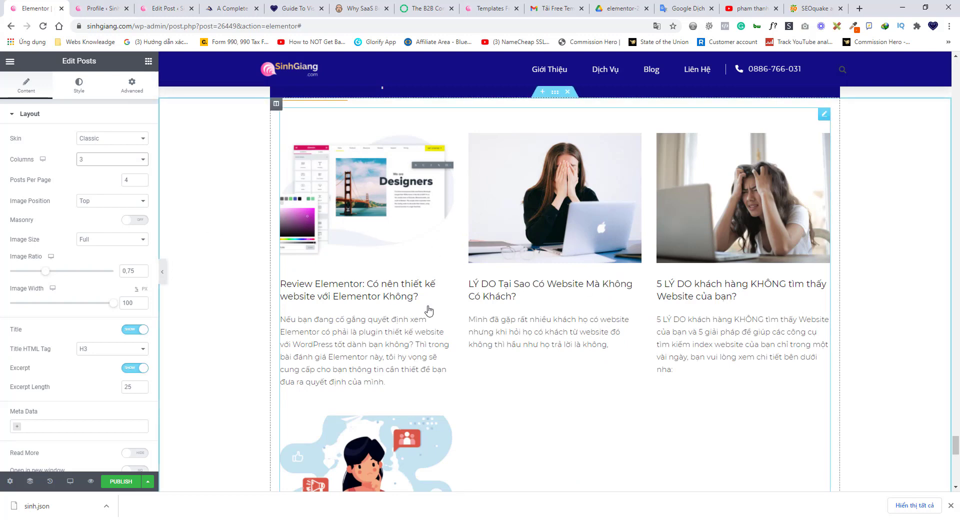
{"action": "scroll", "coordinate": [378, 392], "scroll_direction": "down", "scroll_amount": 1}
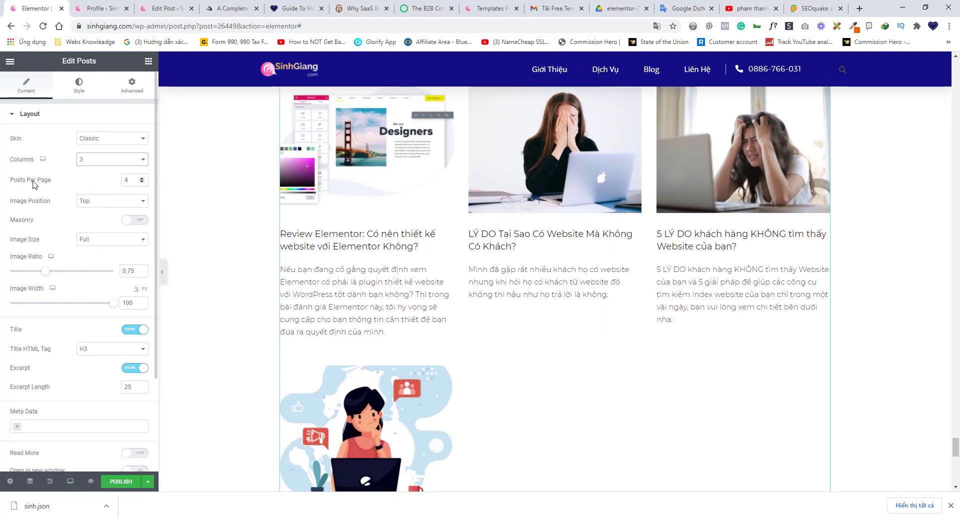
{"action": "left_click", "coordinate": [142, 179]}
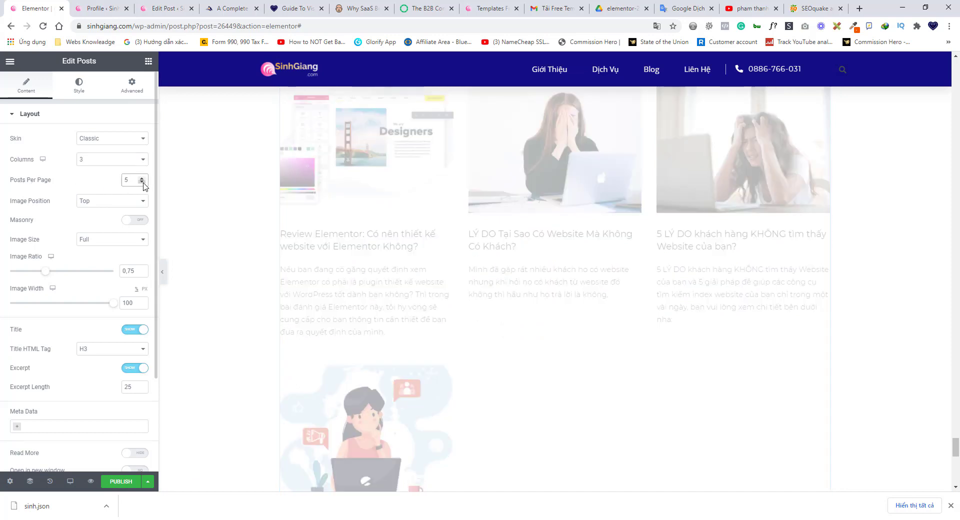
{"action": "left_click", "coordinate": [142, 182]}
{"action": "left_click", "coordinate": [142, 182]}
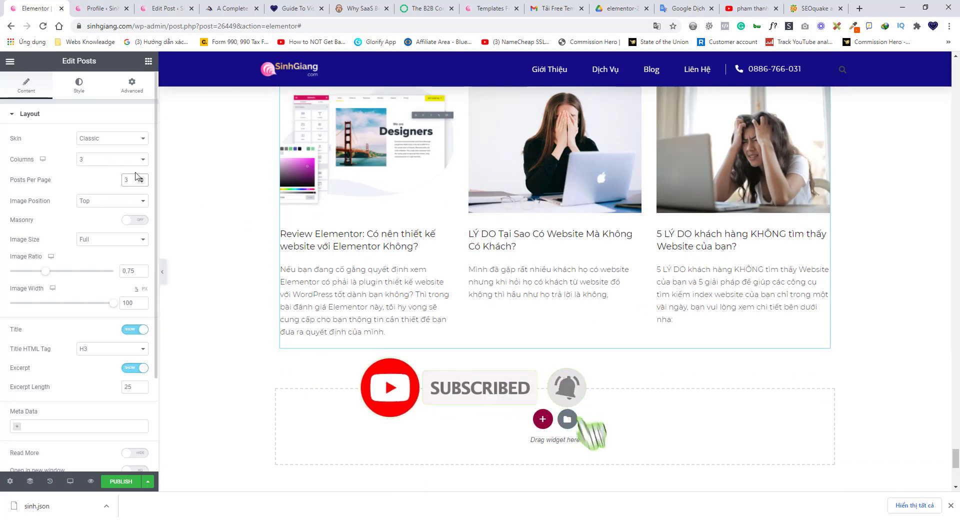
Try the Cards skin on the related Posts widget, and return it to the Classic skin.
{"action": "left_click", "coordinate": [108, 143]}
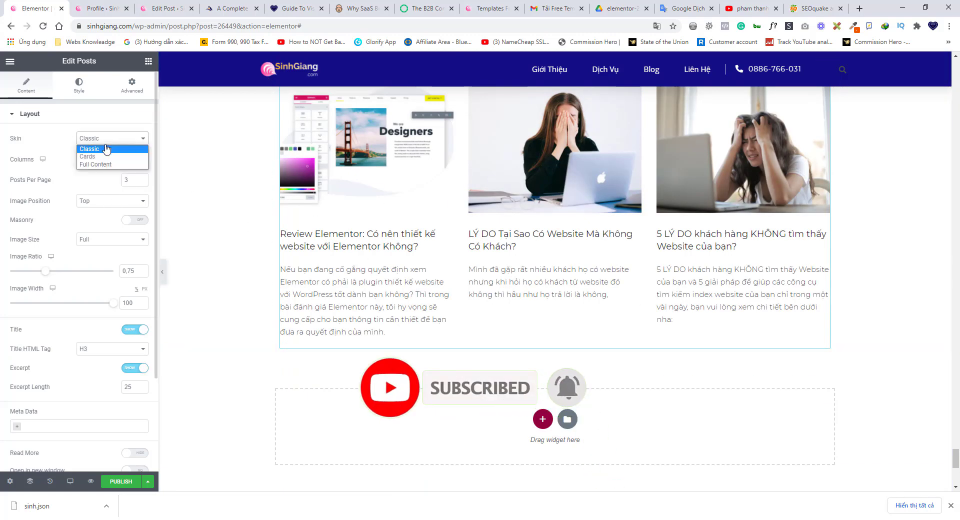
{"action": "left_click", "coordinate": [103, 155]}
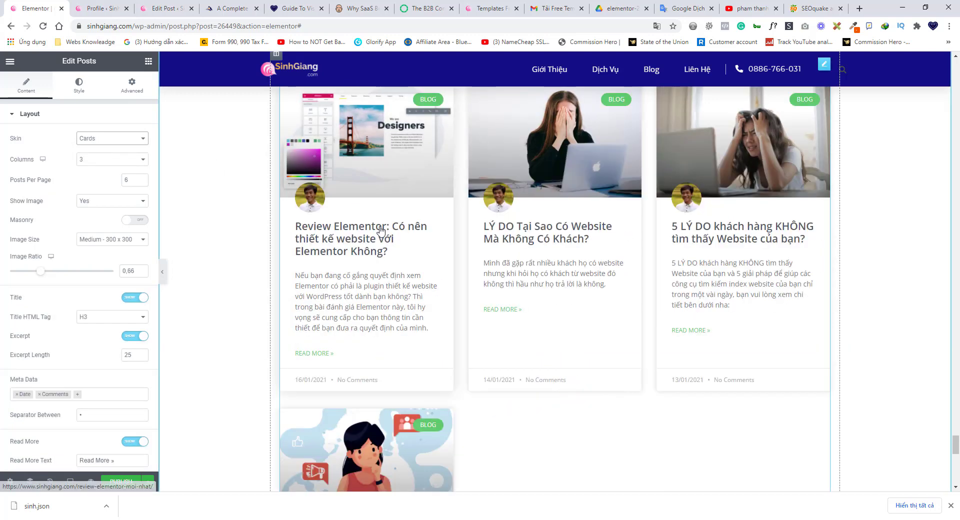
{"action": "scroll", "coordinate": [395, 206], "scroll_direction": "up", "scroll_amount": 2}
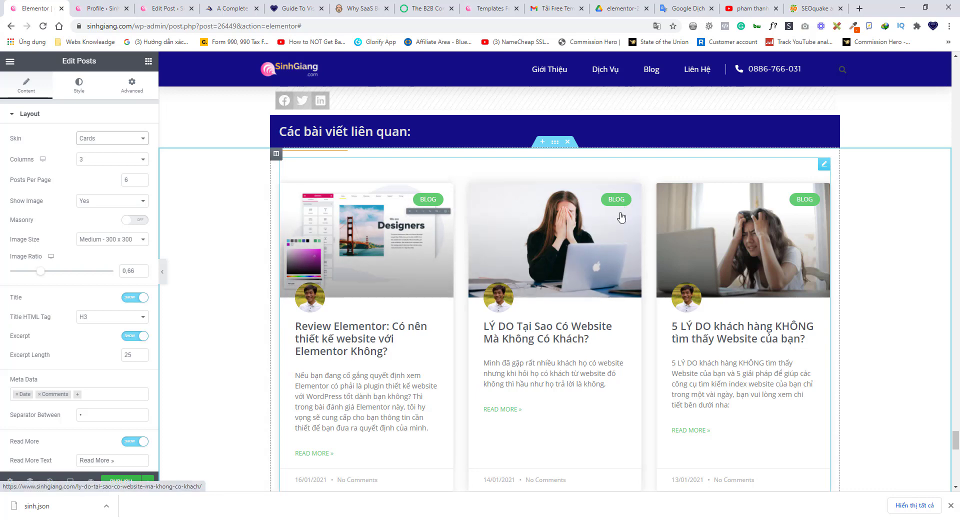
{"action": "scroll", "coordinate": [665, 223], "scroll_direction": "down", "scroll_amount": 3}
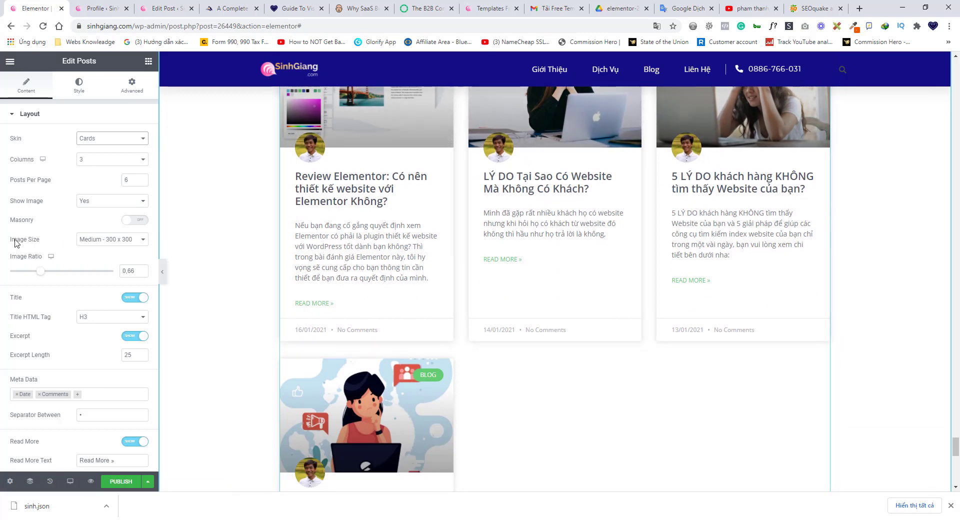
{"action": "left_click", "coordinate": [99, 144]}
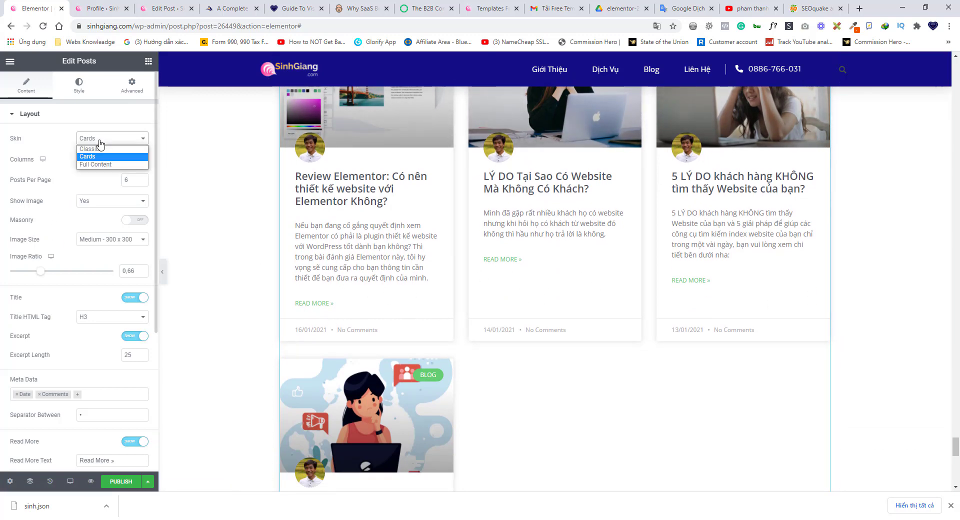
{"action": "left_click", "coordinate": [100, 148]}
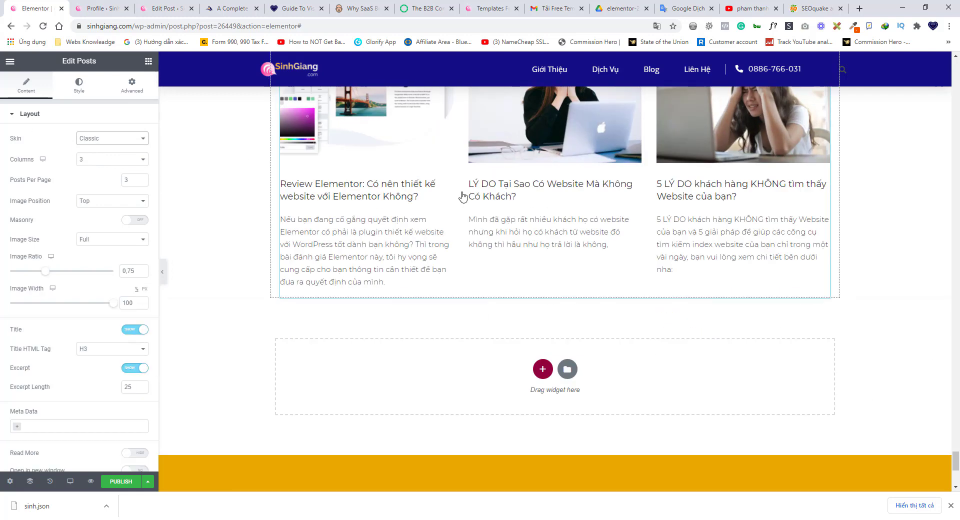
Review the layout options of the related Posts widget and look over the template from the related posts up through the article content.
{"action": "scroll", "coordinate": [493, 266], "scroll_direction": "up", "scroll_amount": 4}
{"action": "scroll", "coordinate": [146, 348], "scroll_direction": "down", "scroll_amount": 3}
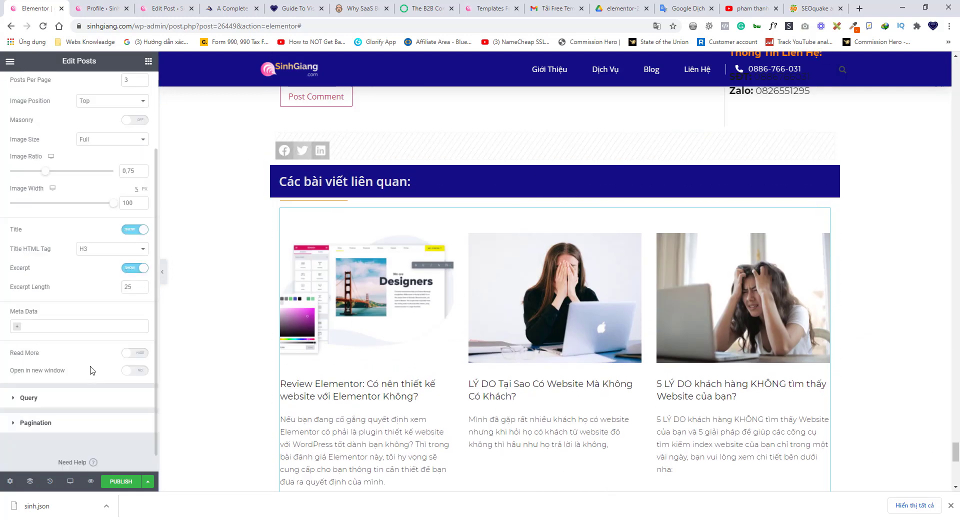
{"action": "scroll", "coordinate": [92, 340], "scroll_direction": "up", "scroll_amount": 3}
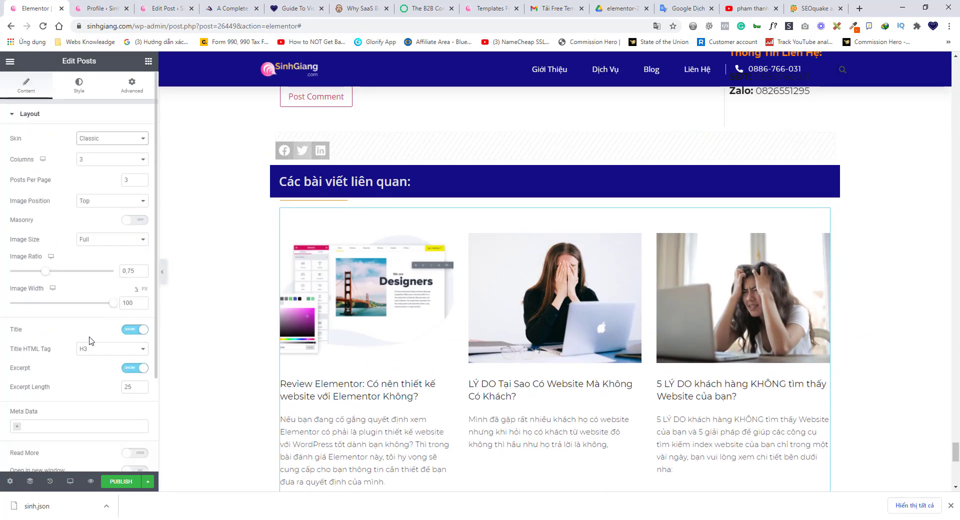
{"action": "scroll", "coordinate": [483, 349], "scroll_direction": "down", "scroll_amount": 3}
{"action": "scroll", "coordinate": [483, 350], "scroll_direction": "down", "scroll_amount": 1}
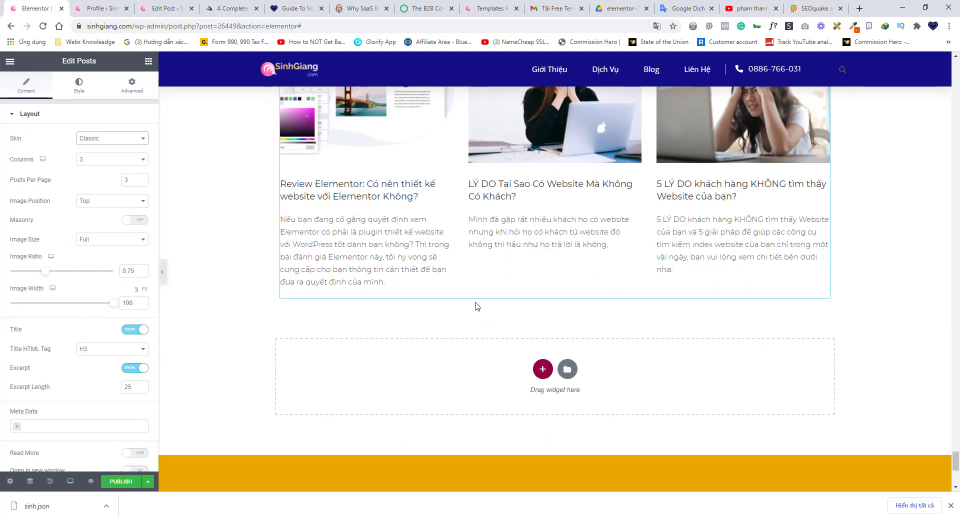
{"action": "scroll", "coordinate": [485, 260], "scroll_direction": "up", "scroll_amount": 5}
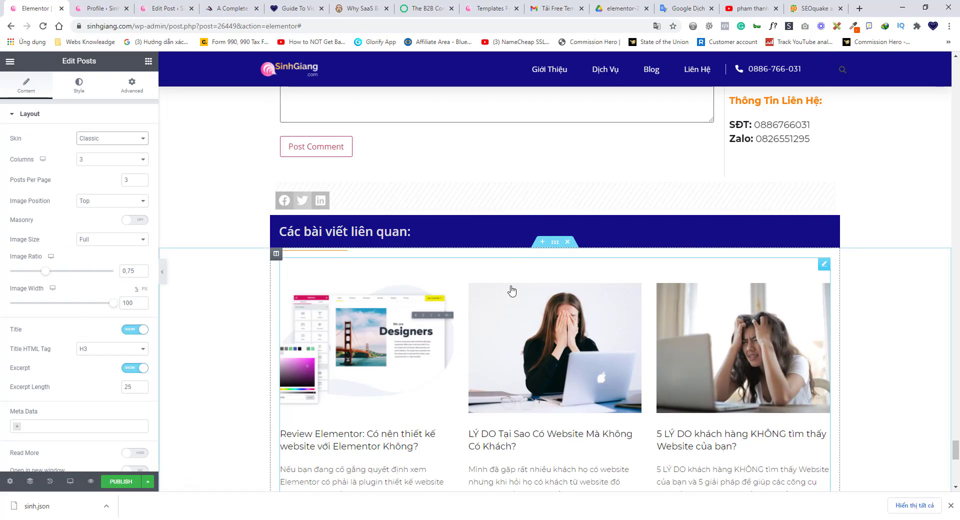
{"action": "scroll", "coordinate": [552, 298], "scroll_direction": "up", "scroll_amount": 7}
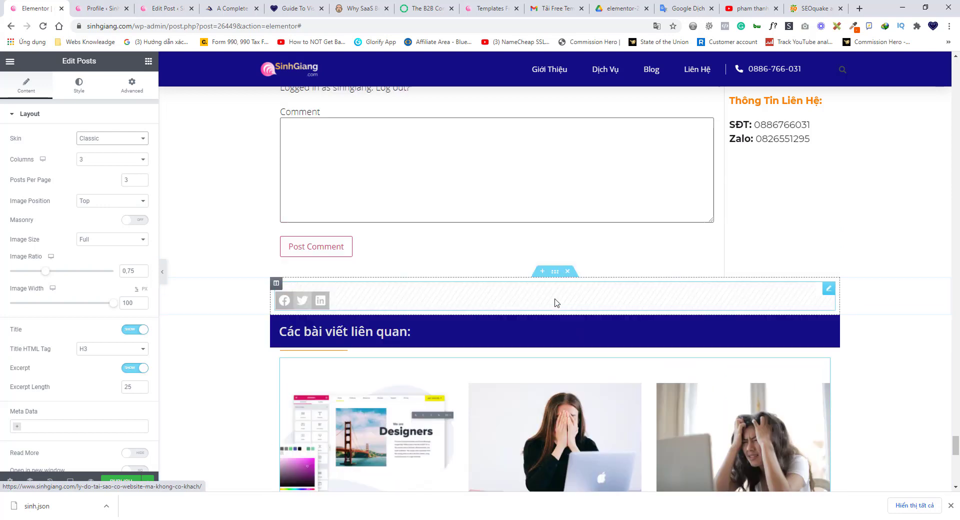
{"action": "scroll", "coordinate": [590, 287], "scroll_direction": "up", "scroll_amount": 7}
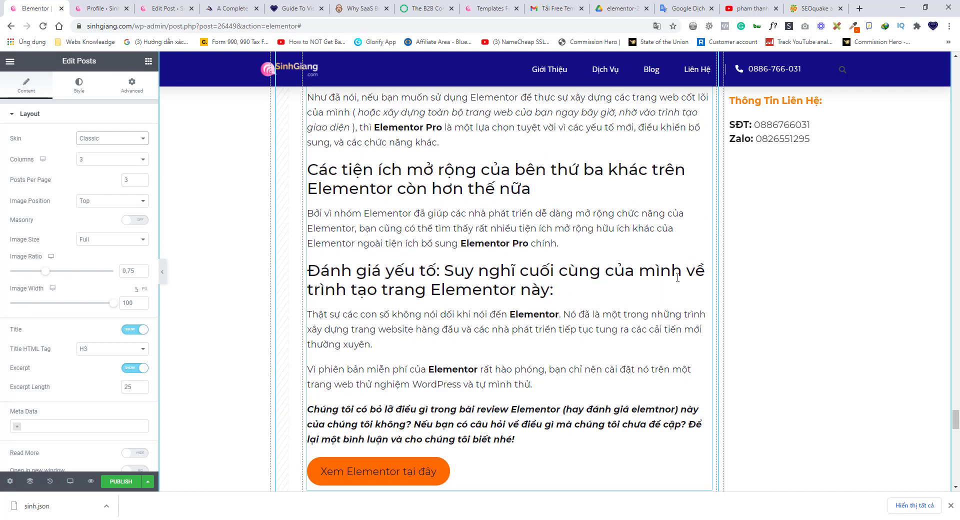
{"action": "scroll", "coordinate": [677, 277], "scroll_direction": "up", "scroll_amount": 20}
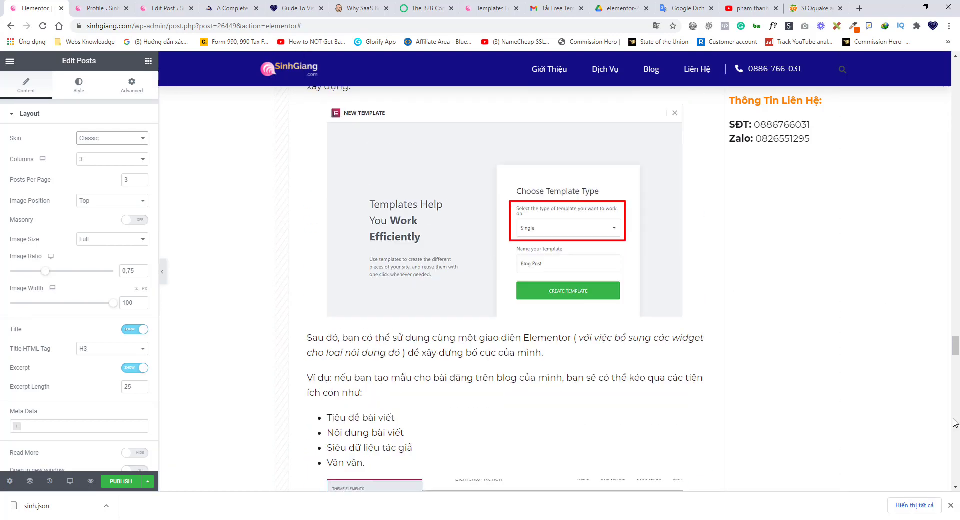
{"action": "scroll", "coordinate": [578, 386], "scroll_direction": "up", "scroll_amount": 15}
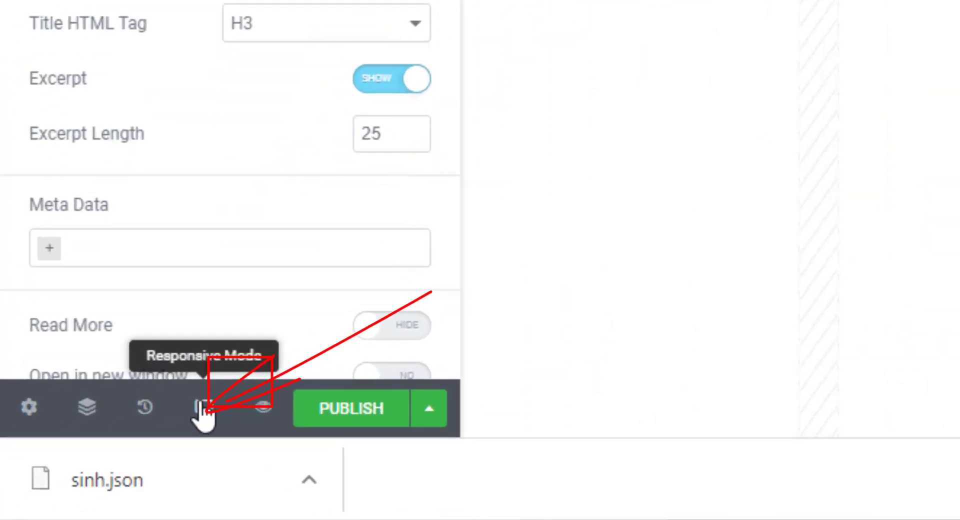
Switch the preview to the 768px tablet size and examine the post's title section.
{"action": "left_click", "coordinate": [70, 481]}
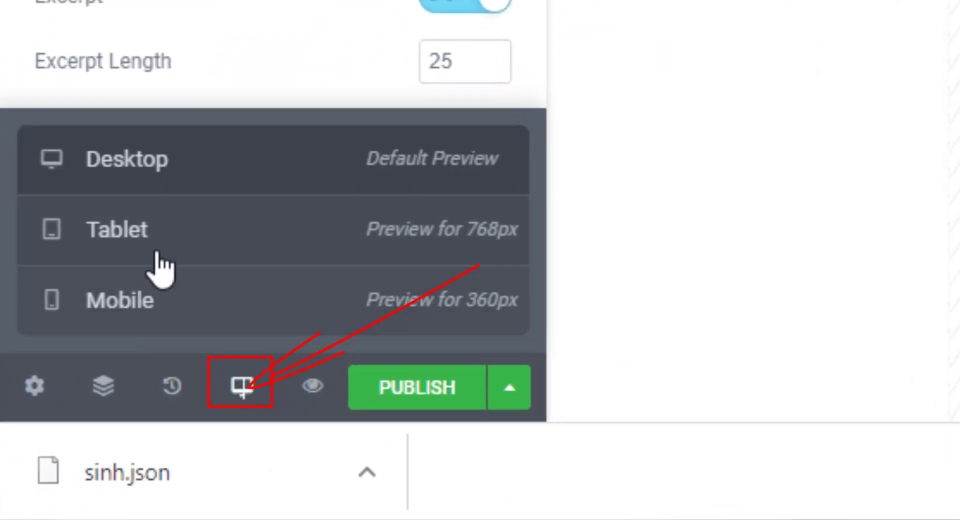
{"action": "left_click", "coordinate": [161, 249]}
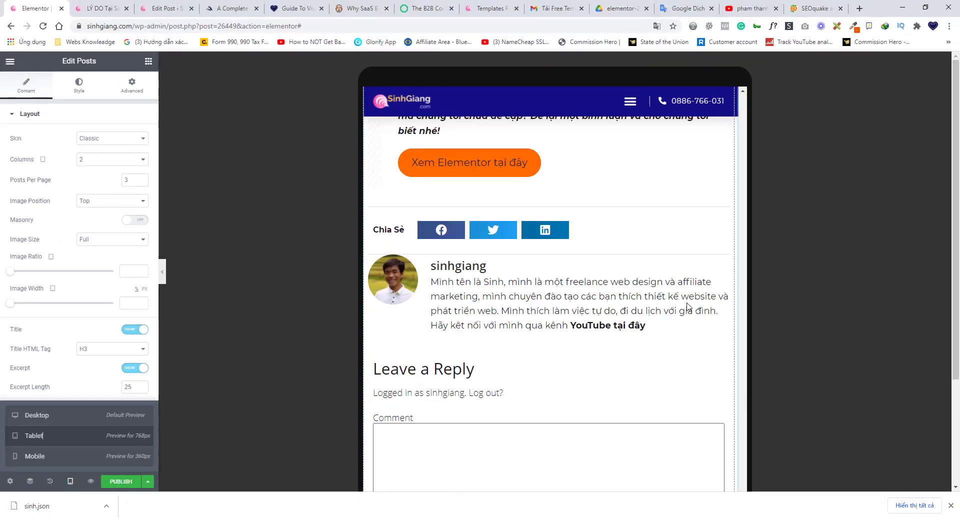
{"action": "left_click_drag", "start_coordinate": [747, 471], "coordinate": [748, 92]}
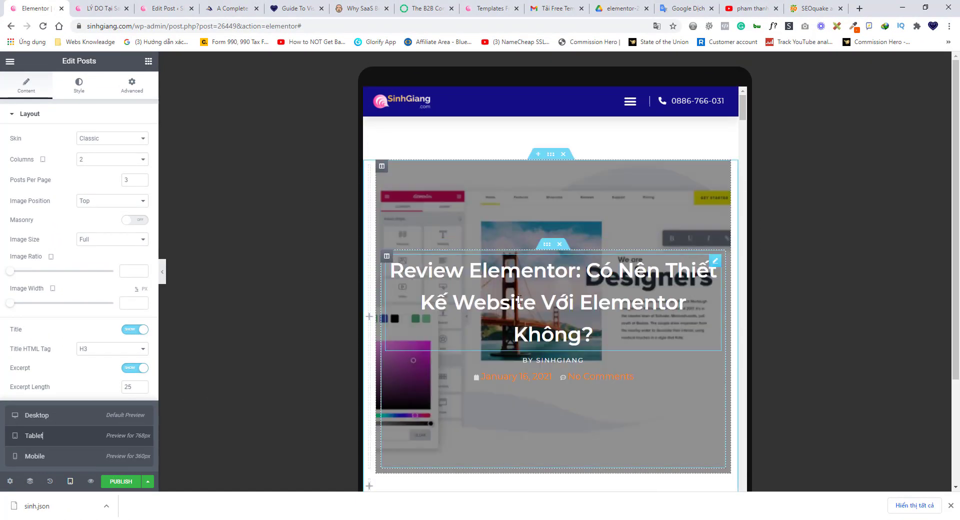
{"action": "scroll", "coordinate": [551, 216], "scroll_direction": "down", "scroll_amount": 1}
{"action": "scroll", "coordinate": [560, 223], "scroll_direction": "down", "scroll_amount": 2}
{"action": "scroll", "coordinate": [584, 248], "scroll_direction": "up", "scroll_amount": 2}
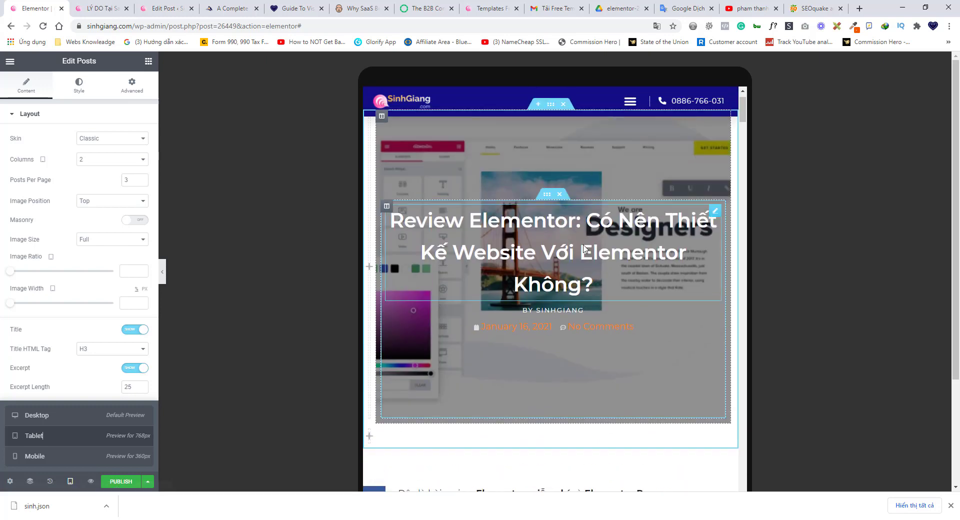
{"action": "left_click", "coordinate": [554, 252]}
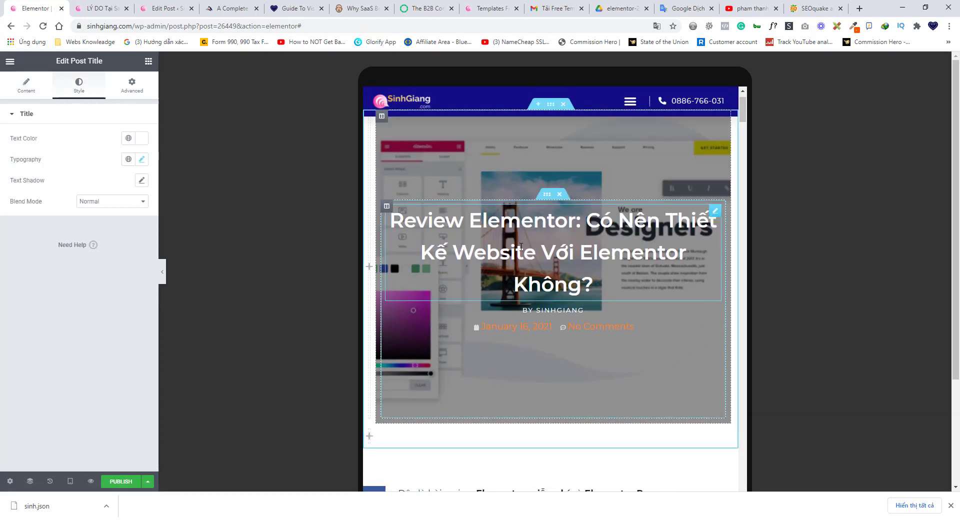
{"action": "left_click", "coordinate": [141, 159]}
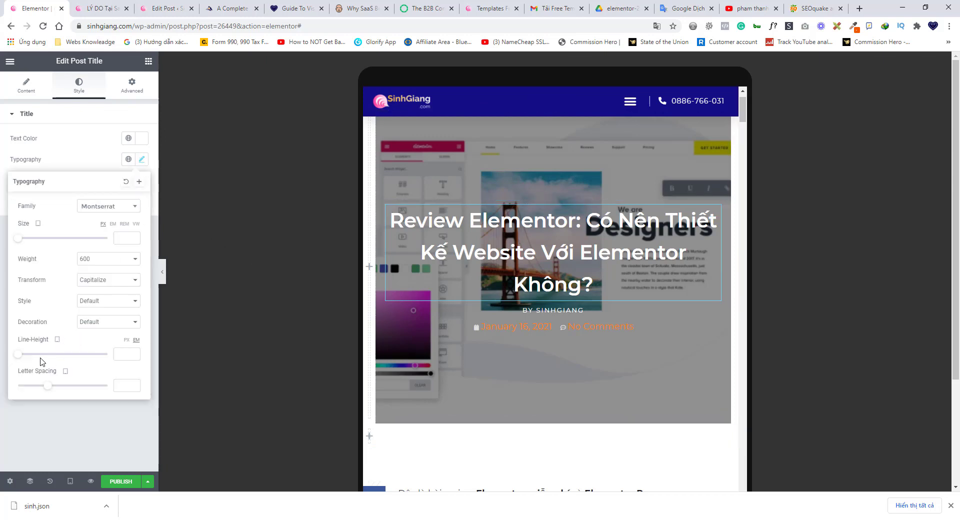
{"action": "left_click_drag", "start_coordinate": [19, 355], "coordinate": [30, 354]}
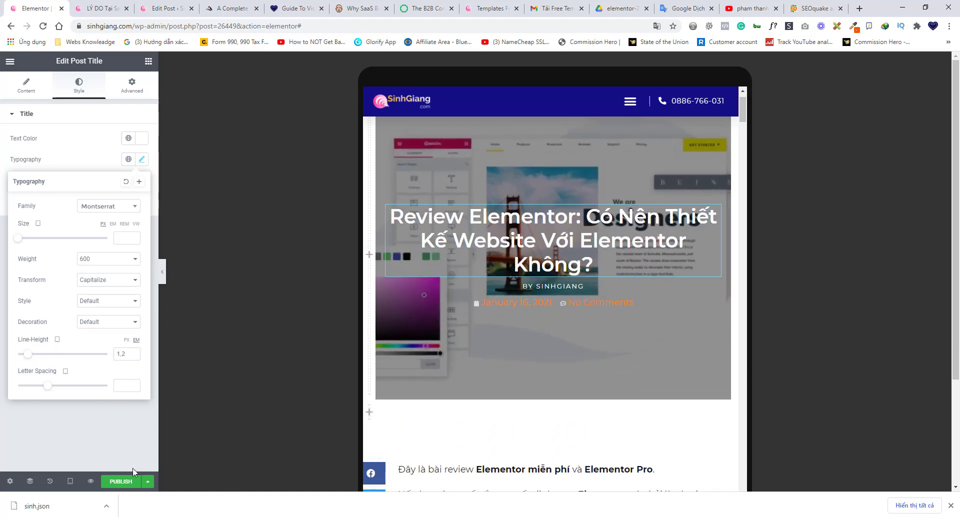
{"action": "left_click_drag", "start_coordinate": [49, 392], "coordinate": [49, 394]}
{"action": "scroll", "coordinate": [634, 336], "scroll_direction": "down", "scroll_amount": 12}
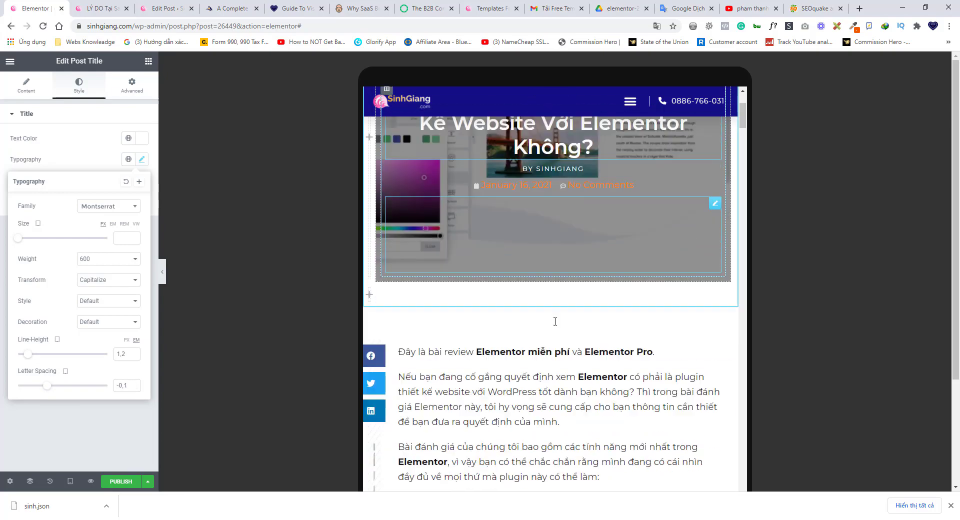
{"action": "scroll", "coordinate": [634, 336], "scroll_direction": "down", "scroll_amount": 15}
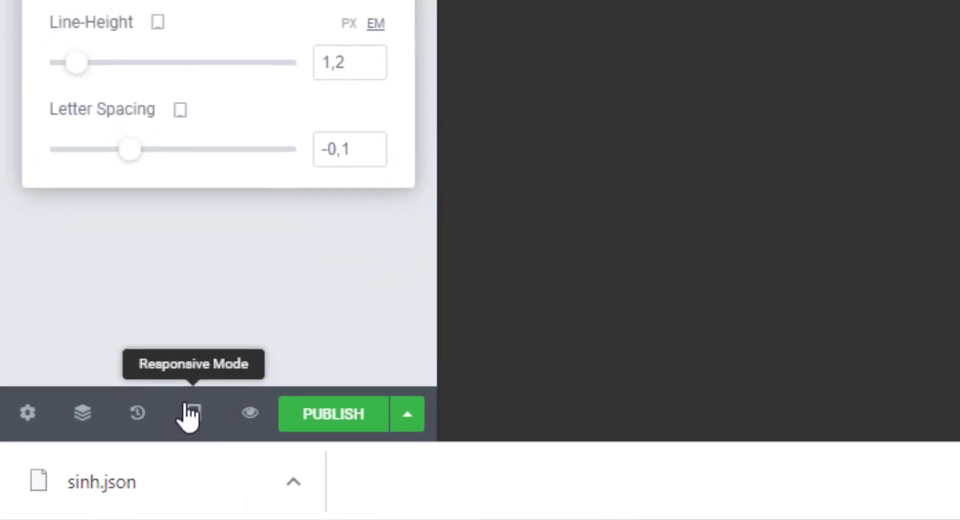
Switch to the 360px mobile preview and examine the layout from the title to the related posts, including the Share Buttons content settings.
{"action": "left_click", "coordinate": [111, 459]}
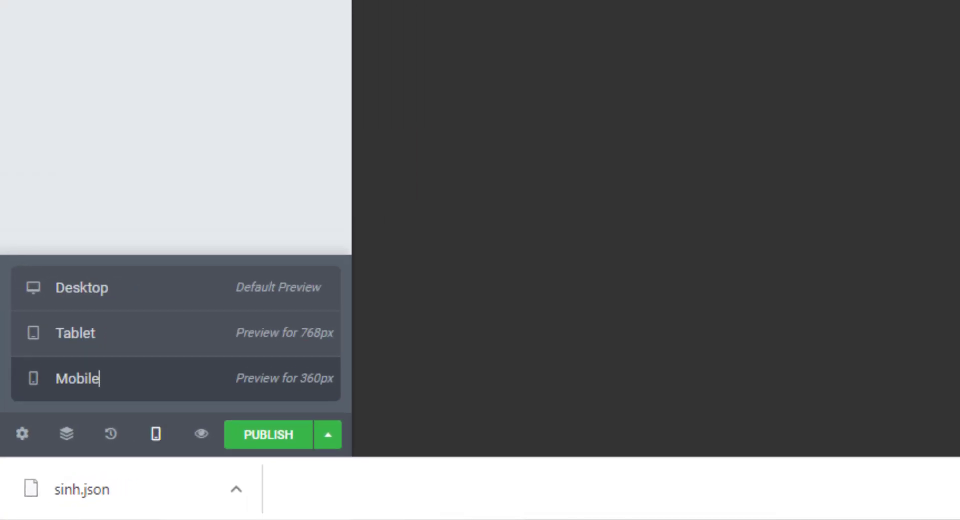
{"action": "left_click", "coordinate": [125, 341]}
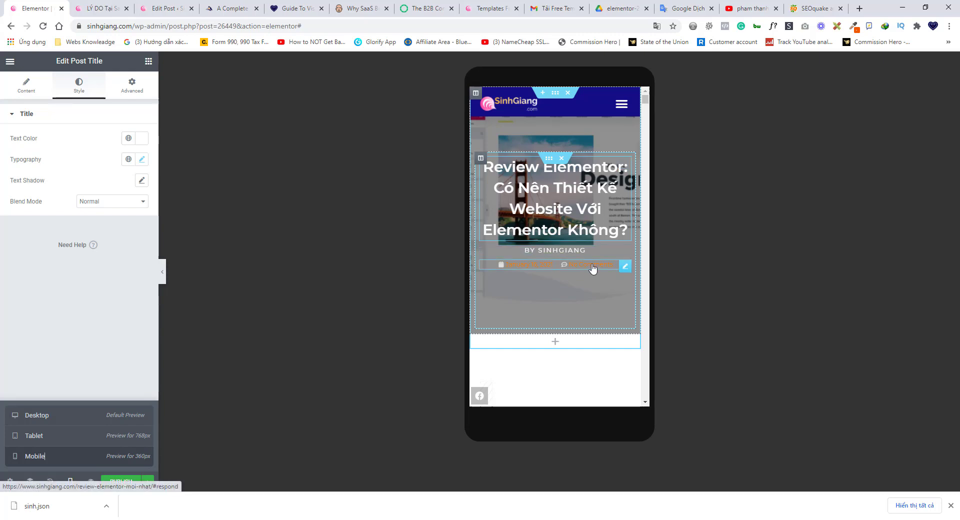
{"action": "scroll", "coordinate": [584, 275], "scroll_direction": "down", "scroll_amount": 10}
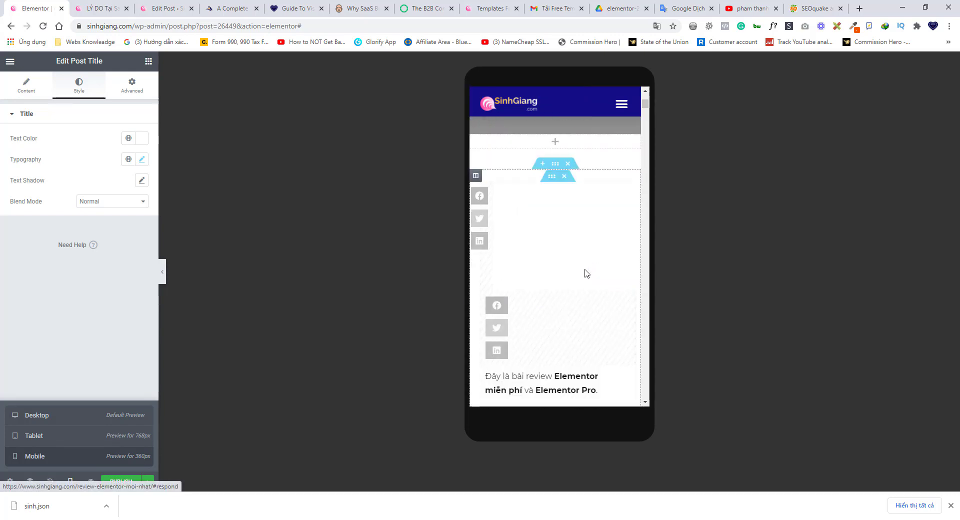
{"action": "scroll", "coordinate": [579, 282], "scroll_direction": "up", "scroll_amount": 3}
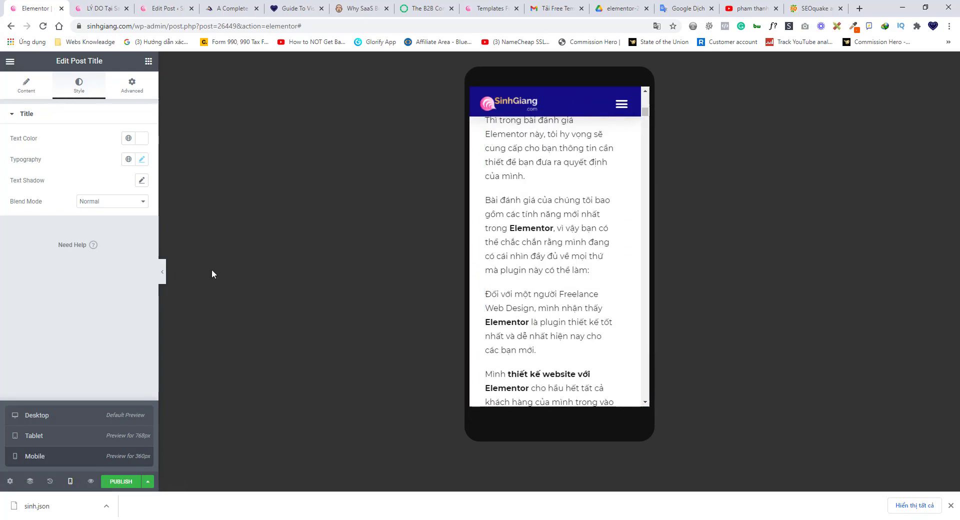
{"action": "scroll", "coordinate": [615, 336], "scroll_direction": "down", "scroll_amount": 15}
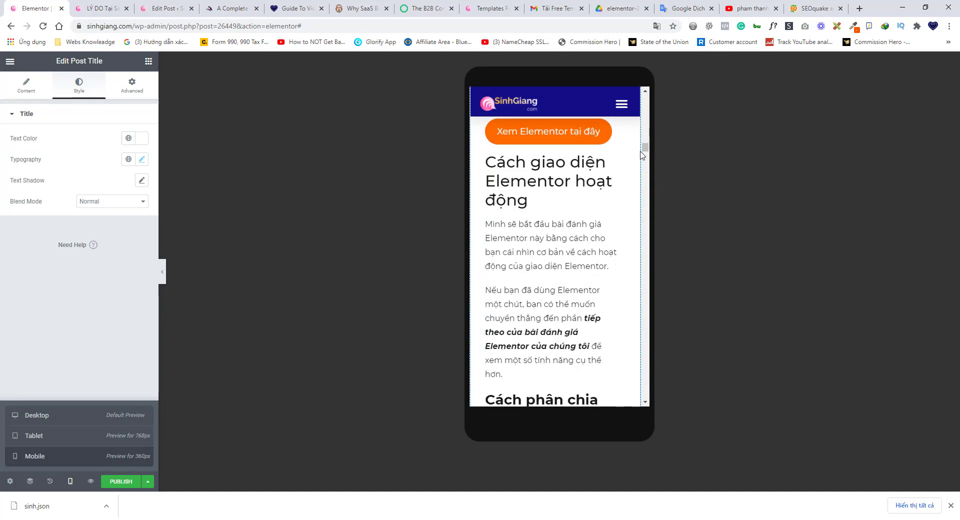
{"action": "left_click_drag", "start_coordinate": [645, 147], "coordinate": [634, 373]}
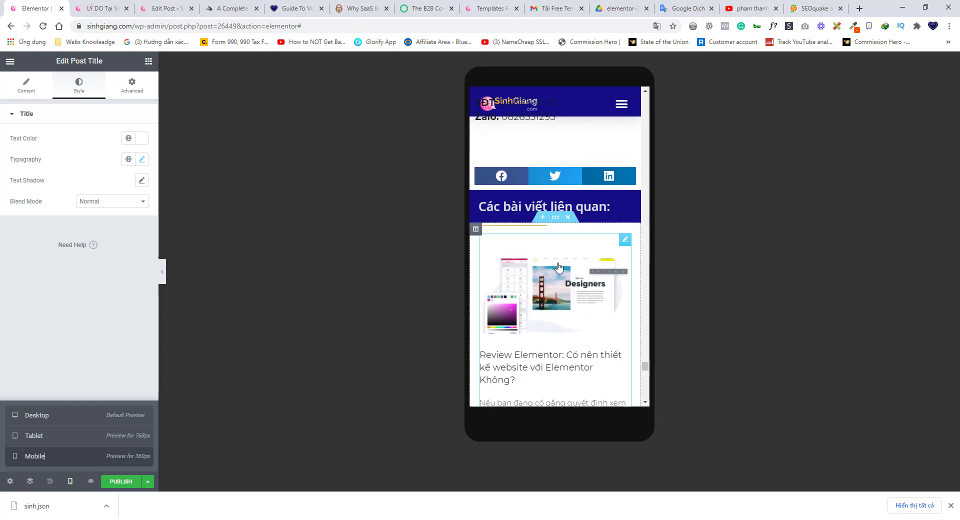
{"action": "scroll", "coordinate": [559, 268], "scroll_direction": "up", "scroll_amount": 3}
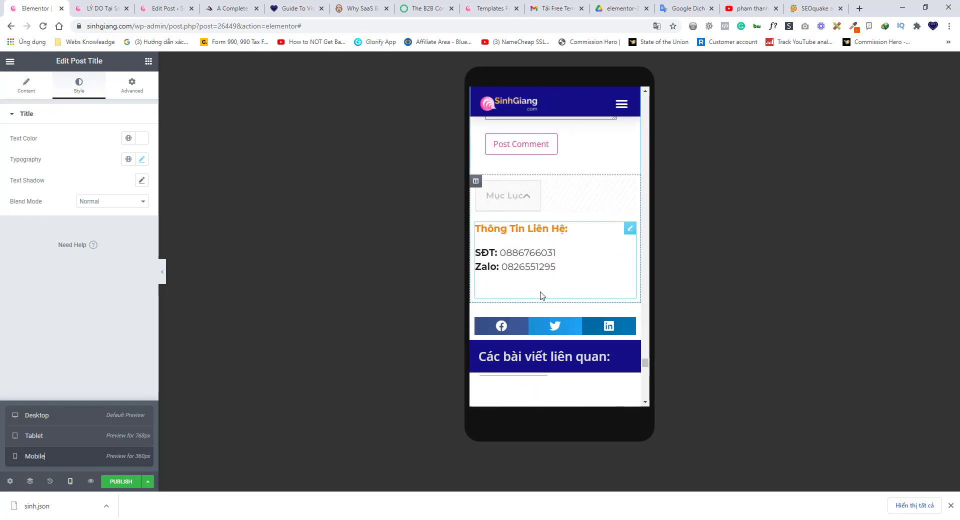
{"action": "left_click", "coordinate": [555, 327]}
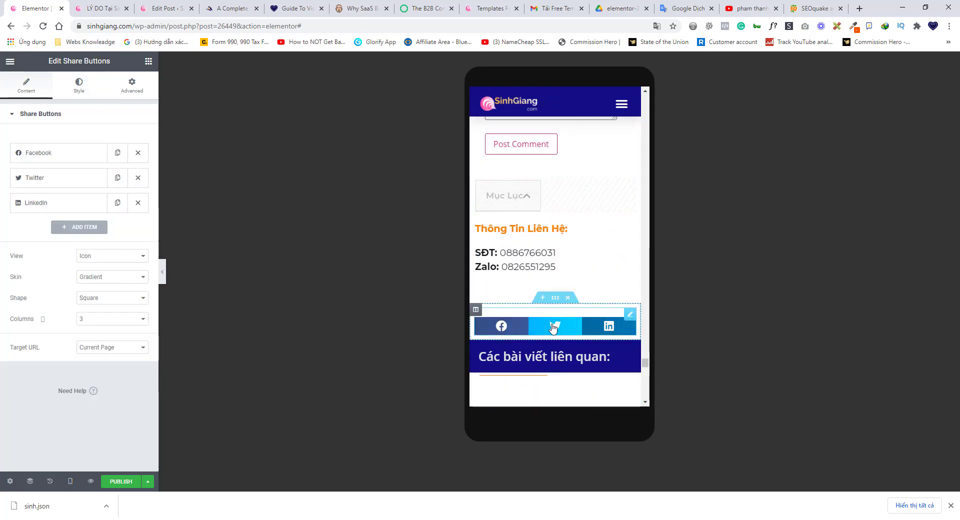
{"action": "scroll", "coordinate": [559, 330], "scroll_direction": "up", "scroll_amount": 15}
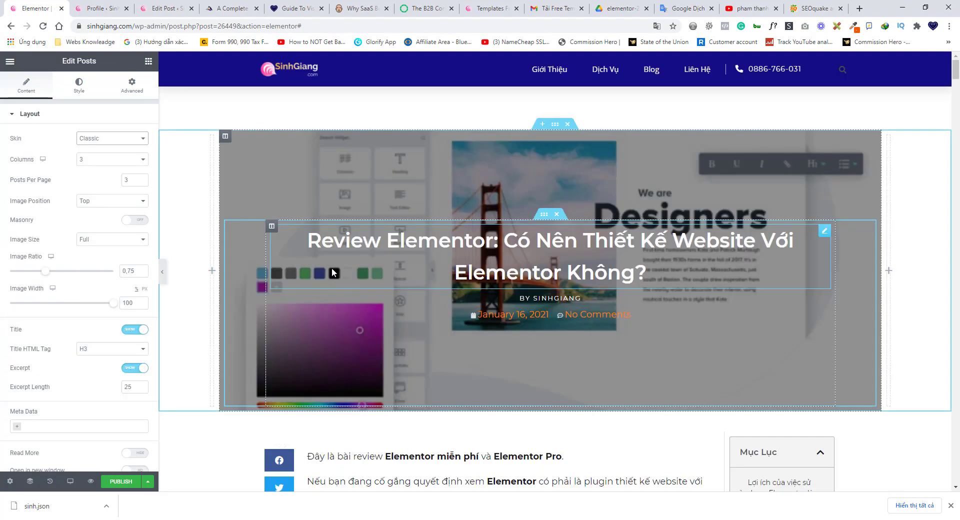
Open the template's publish settings and add a display condition that includes Posts with the scope left at All.
{"action": "scroll", "coordinate": [334, 272], "scroll_direction": "down", "scroll_amount": 7}
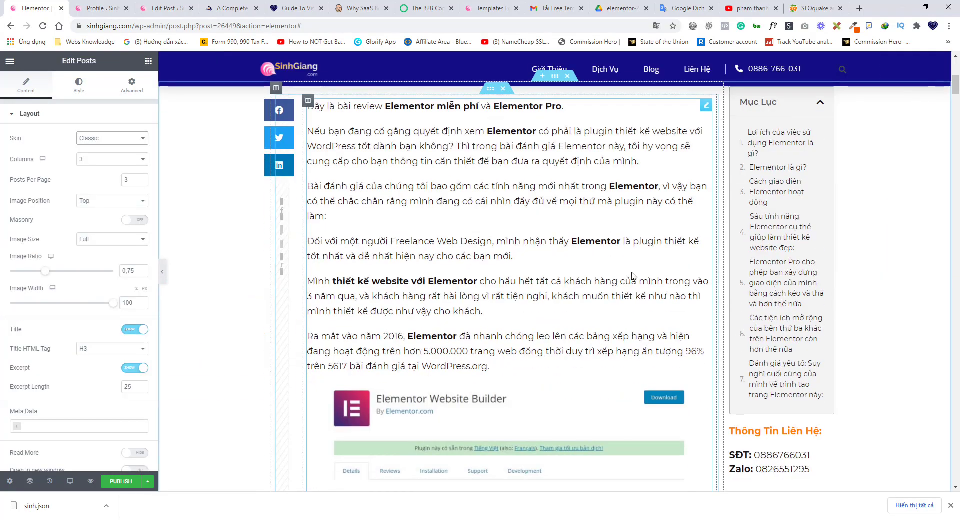
{"action": "scroll", "coordinate": [909, 363], "scroll_direction": "up", "scroll_amount": 7}
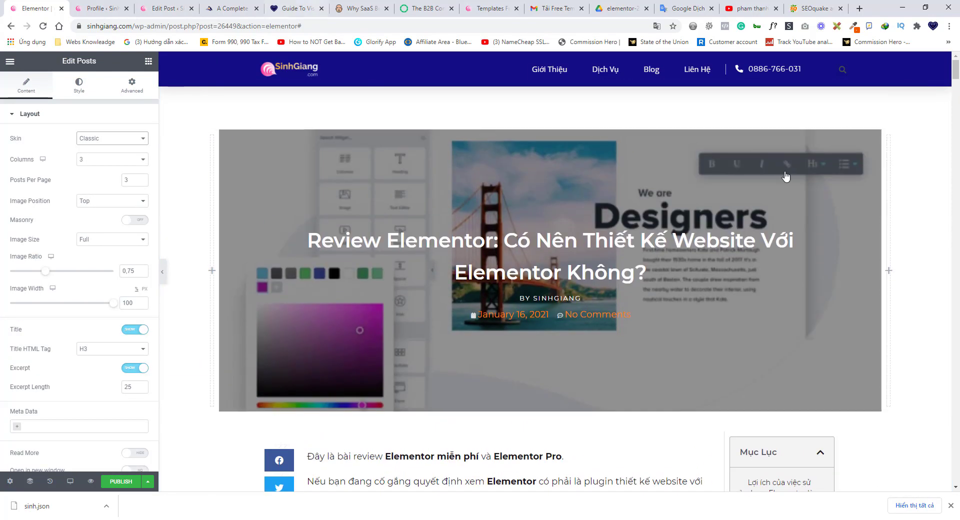
{"action": "scroll", "coordinate": [319, 340], "scroll_direction": "down", "scroll_amount": 11}
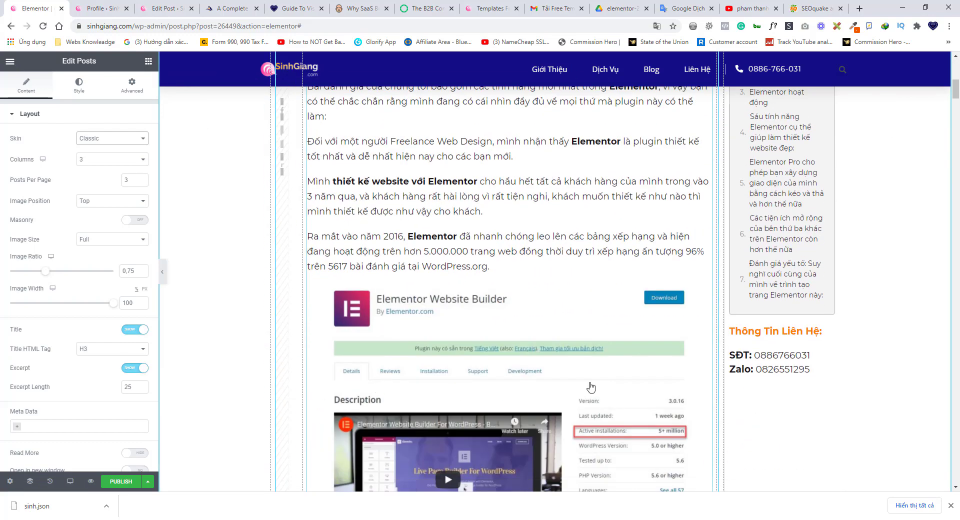
{"action": "left_click", "coordinate": [129, 483]}
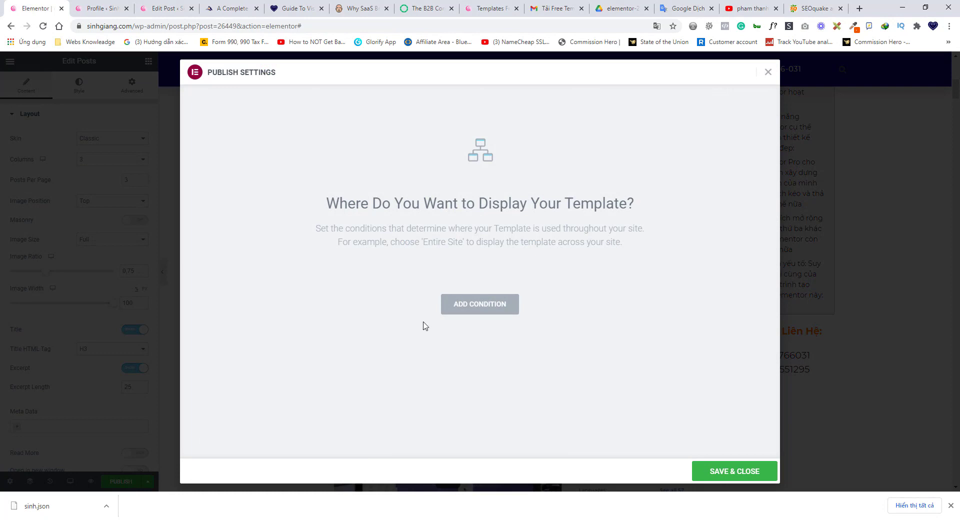
{"action": "left_click", "coordinate": [462, 311]}
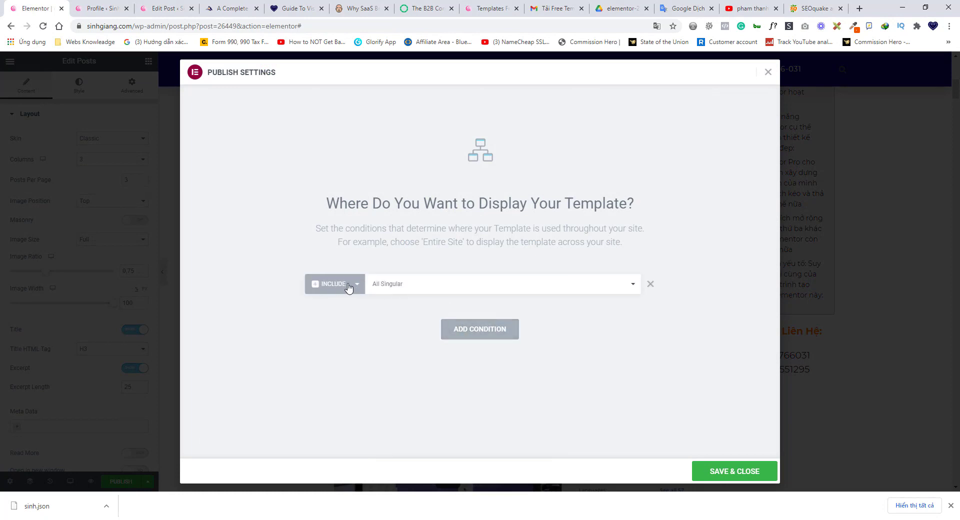
{"action": "left_click", "coordinate": [408, 287]}
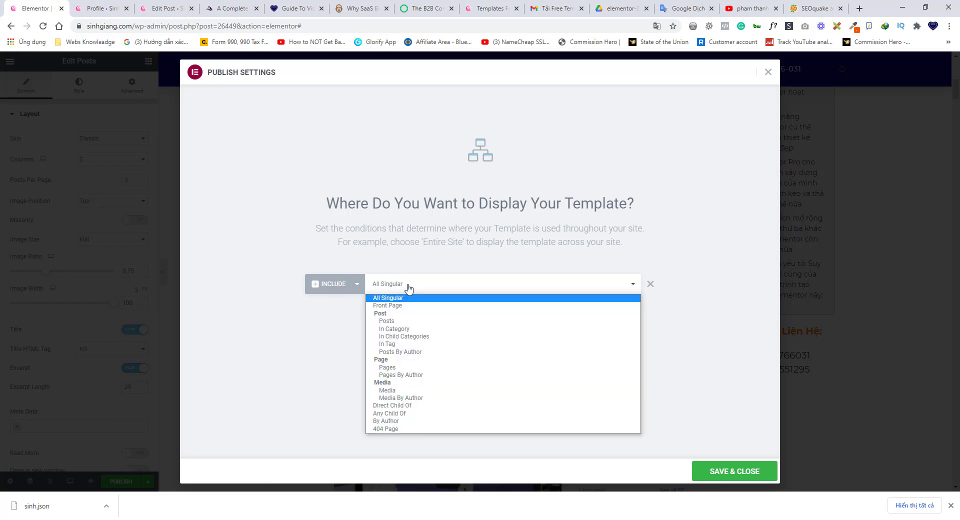
{"action": "left_click", "coordinate": [398, 322]}
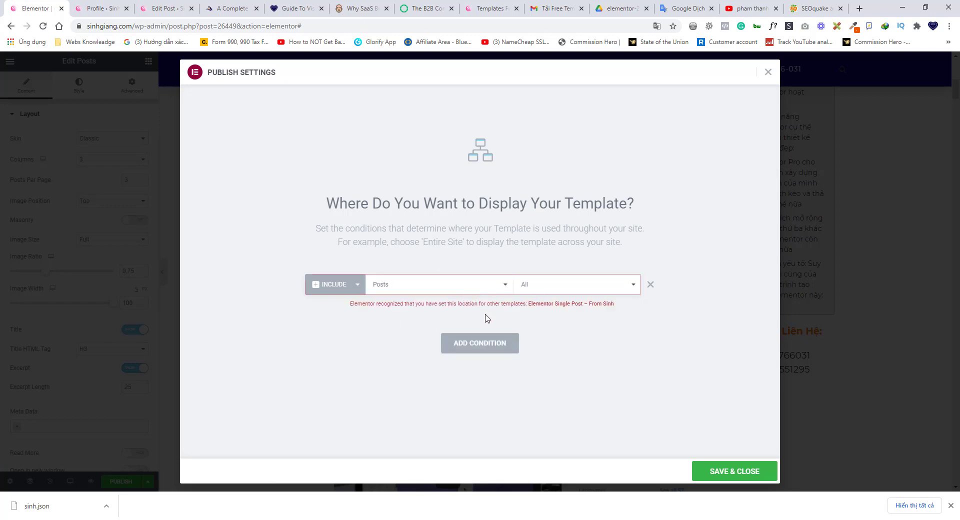
{"action": "left_click", "coordinate": [540, 289]}
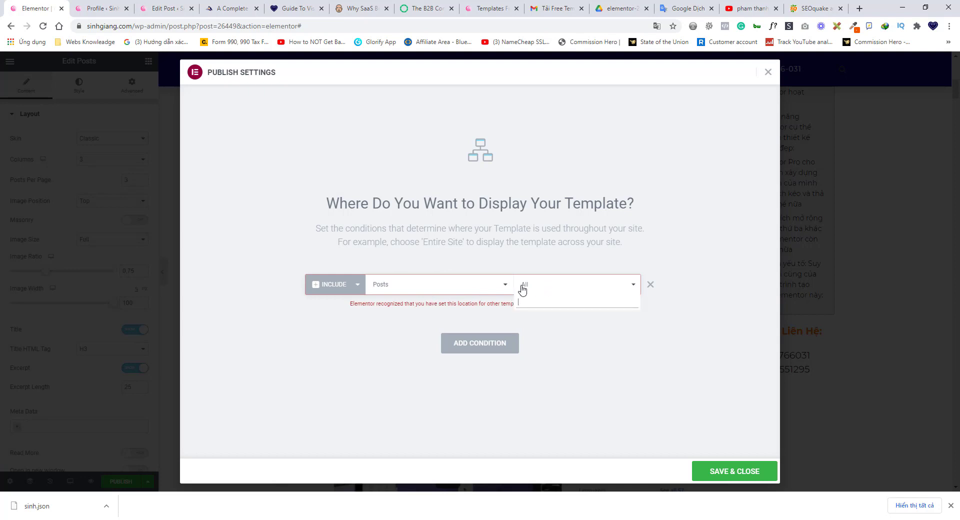
{"action": "left_click", "coordinate": [526, 262]}
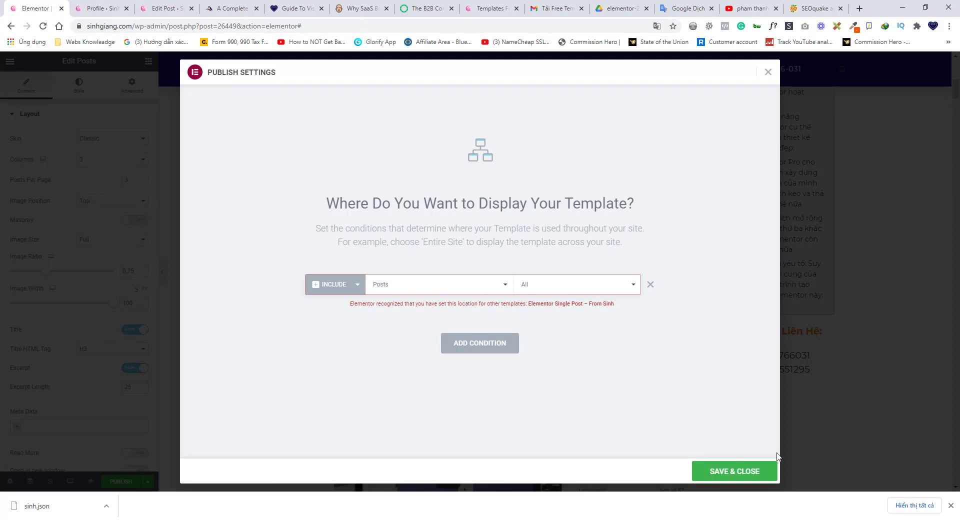
Visit the live site from the WordPress profile page and bring up the article list on its Blog page.
{"action": "left_click", "coordinate": [118, 8]}
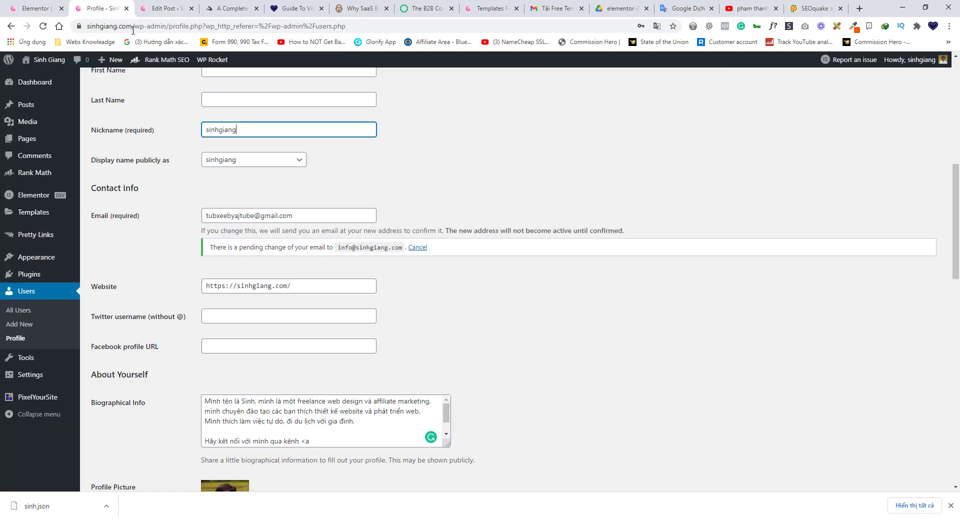
{"action": "mouse_move", "coordinate": [49, 60]}
{"action": "left_click", "coordinate": [43, 75]}
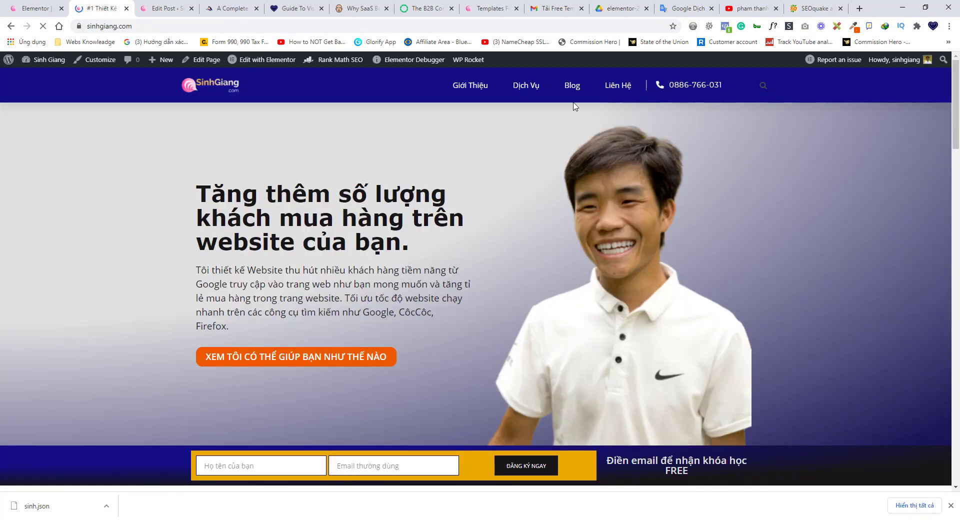
{"action": "left_click", "coordinate": [573, 89]}
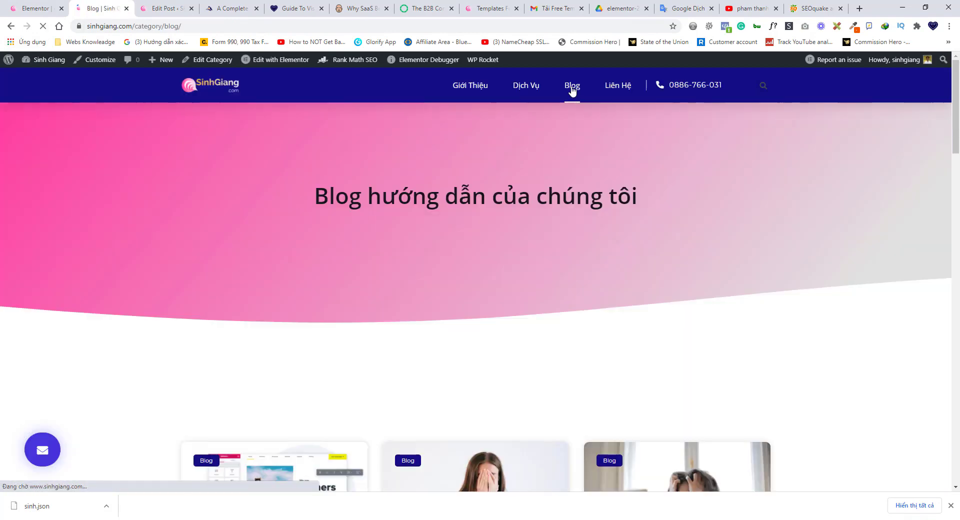
{"action": "scroll", "coordinate": [364, 342], "scroll_direction": "down", "scroll_amount": 6}
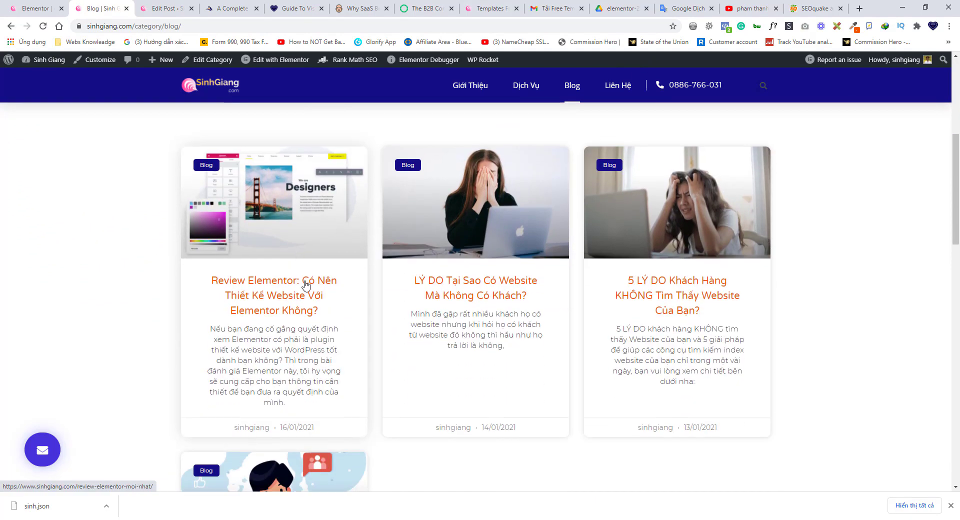
Open the post "LÝ DO Tại Sao Có Website Mà Không Có Khách?" and examine its live layout from the title through the article content.
{"action": "left_click", "coordinate": [457, 291]}
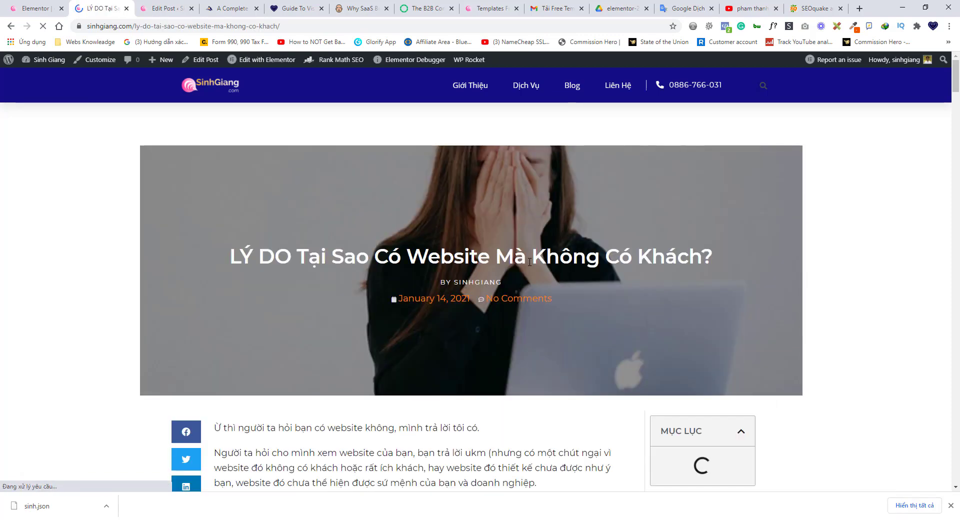
{"action": "scroll", "coordinate": [520, 269], "scroll_direction": "down", "scroll_amount": 4}
{"action": "scroll", "coordinate": [531, 269], "scroll_direction": "down", "scroll_amount": 9}
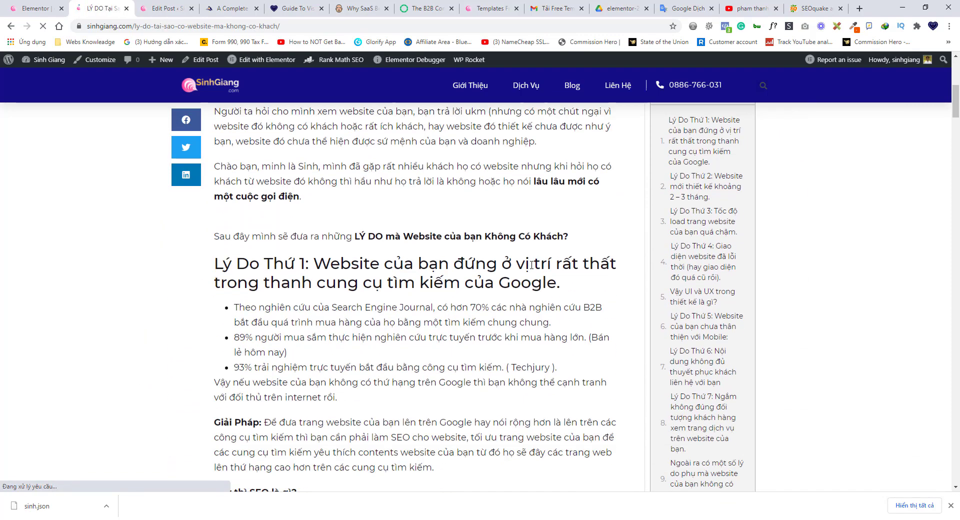
{"action": "scroll", "coordinate": [529, 263], "scroll_direction": "down", "scroll_amount": 4}
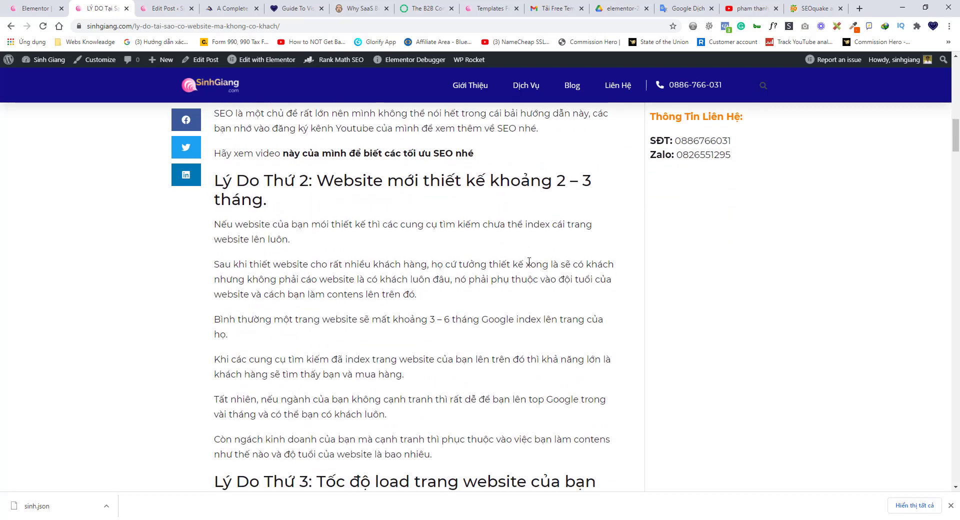